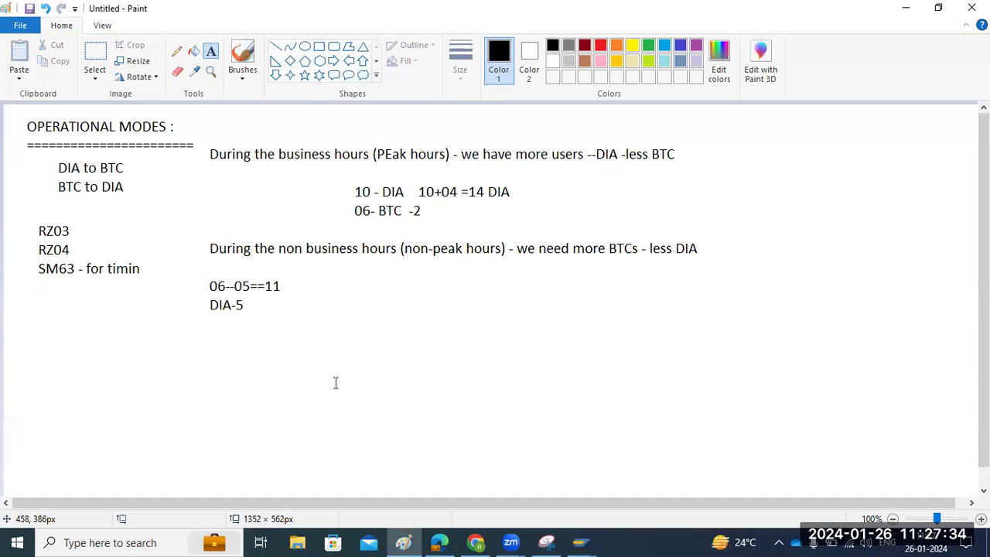
# - Add a text box across the cleared canvas and write "STRUSTSSo2 -" in it
pyautogui.moveTo(30, 117); pyautogui.dragTo(936, 480)
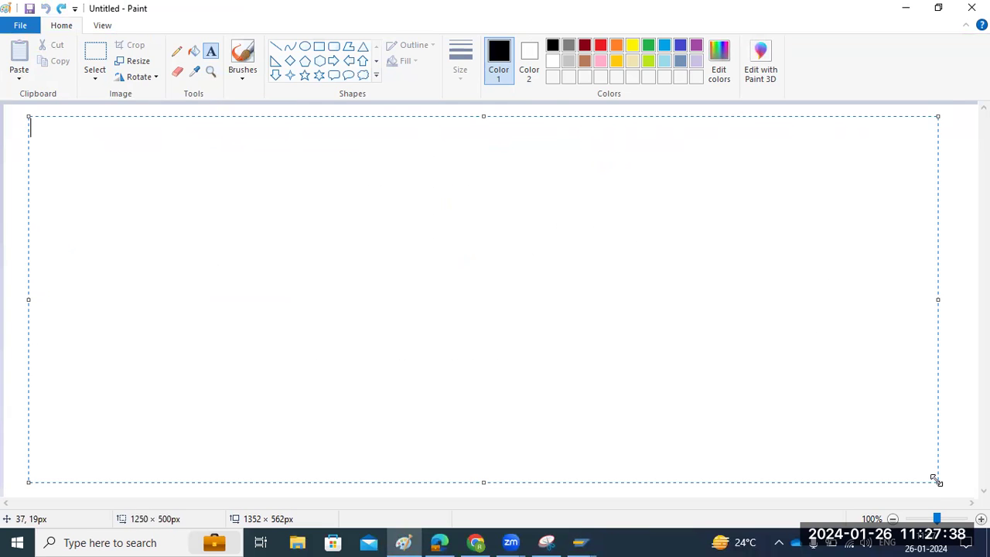
pyautogui.write('STRUT')
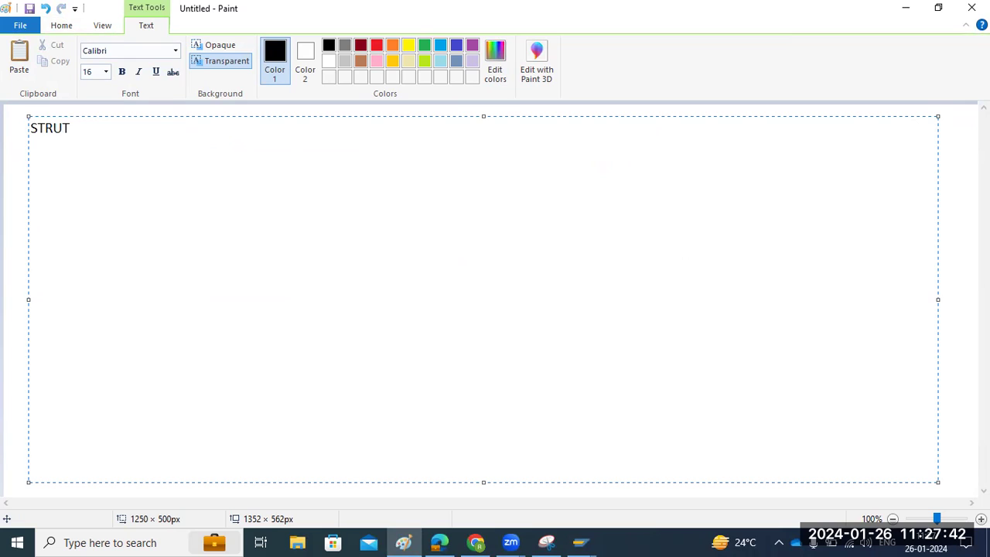
pyautogui.press('BackSpace')
pyautogui.write('STSSo2 -')
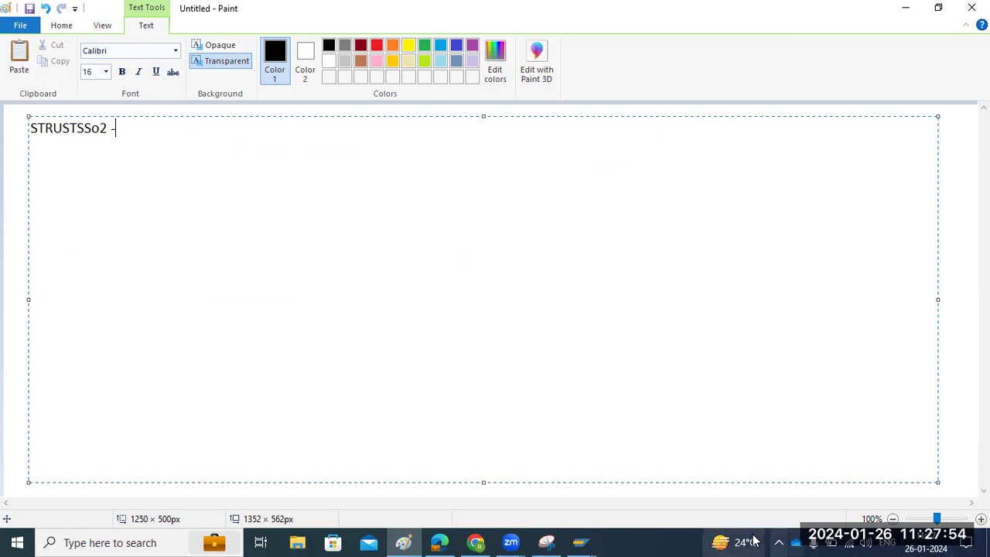
# - Switch to the SAP session and go to the STRUSTSSO2 transaction
pyautogui.moveTo(580, 542)
pyautogui.click(646, 484)
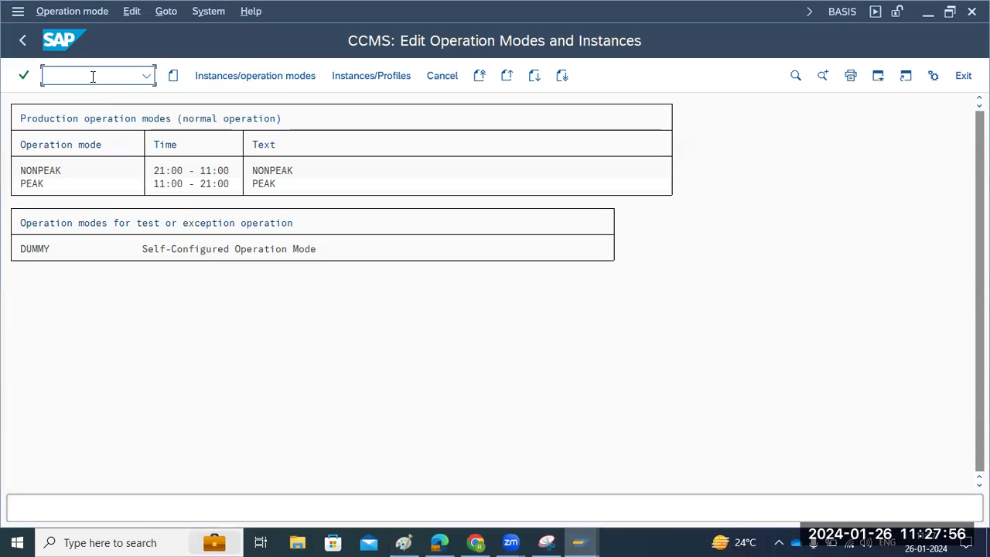
pyautogui.write('nstrustsso2')
pyautogui.press('Return')
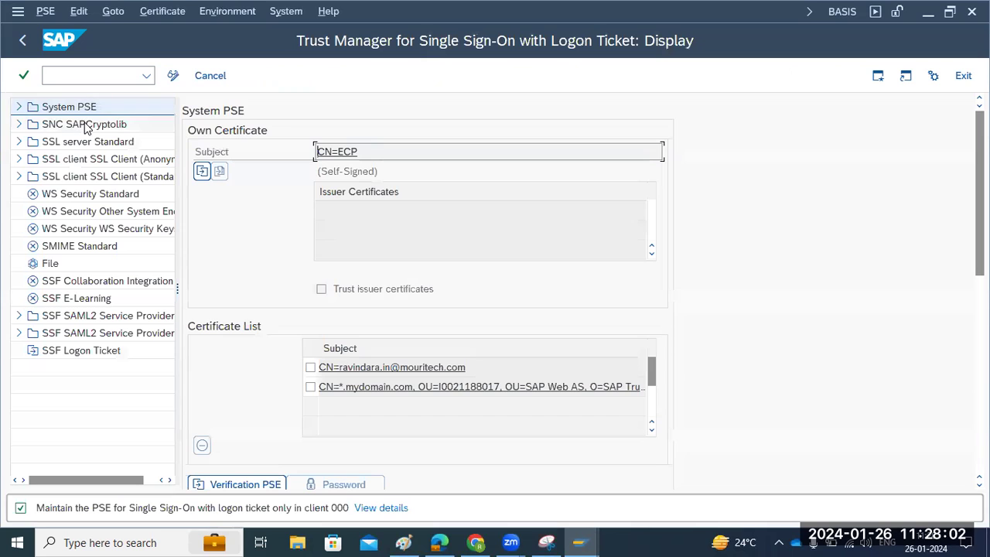
# - Expand the System PSE, inspect its own certificate and the first certificate list entry, and leave the Trust Manager
pyautogui.click(18, 107)
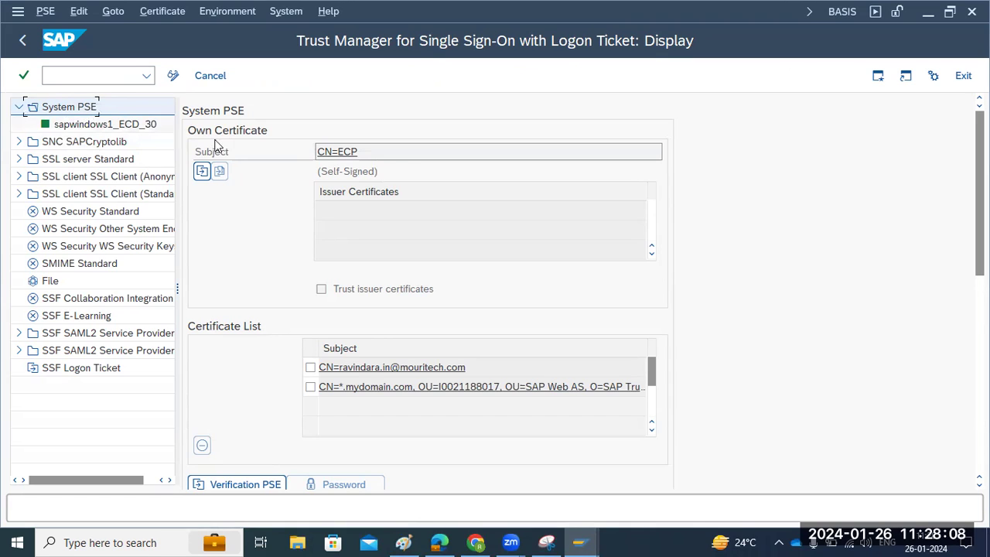
pyautogui.click(334, 152)
pyautogui.click(310, 368)
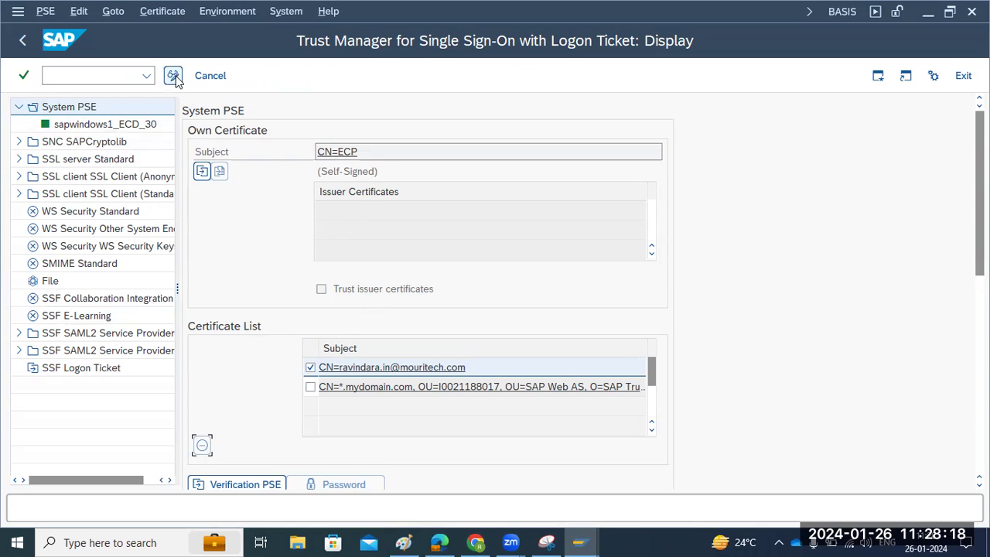
pyautogui.click(22, 40)
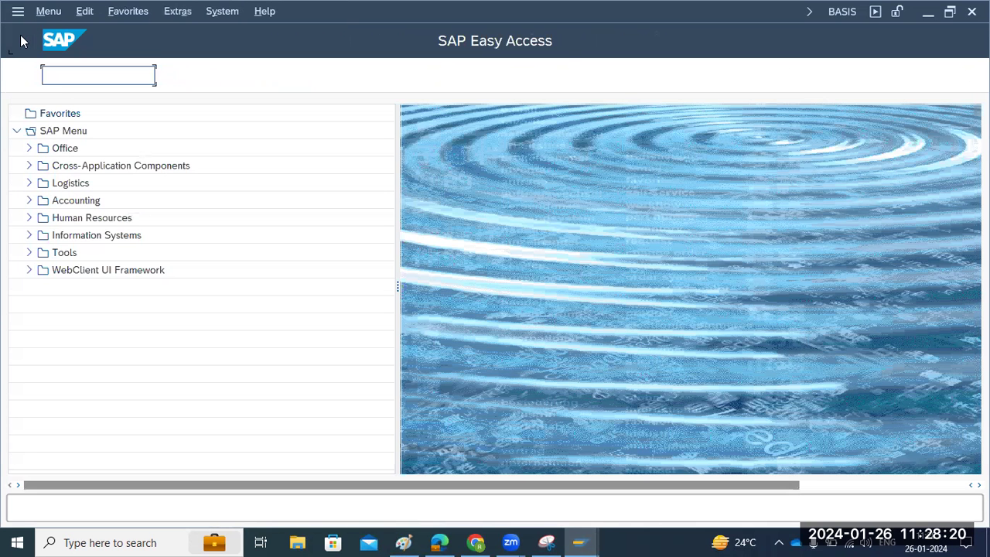
# - Reopen the Trust Manager by running the STRUSTSSO2 transaction from the recently used commands
pyautogui.click(146, 75)
pyautogui.click(84, 91)
pyautogui.press('Return')
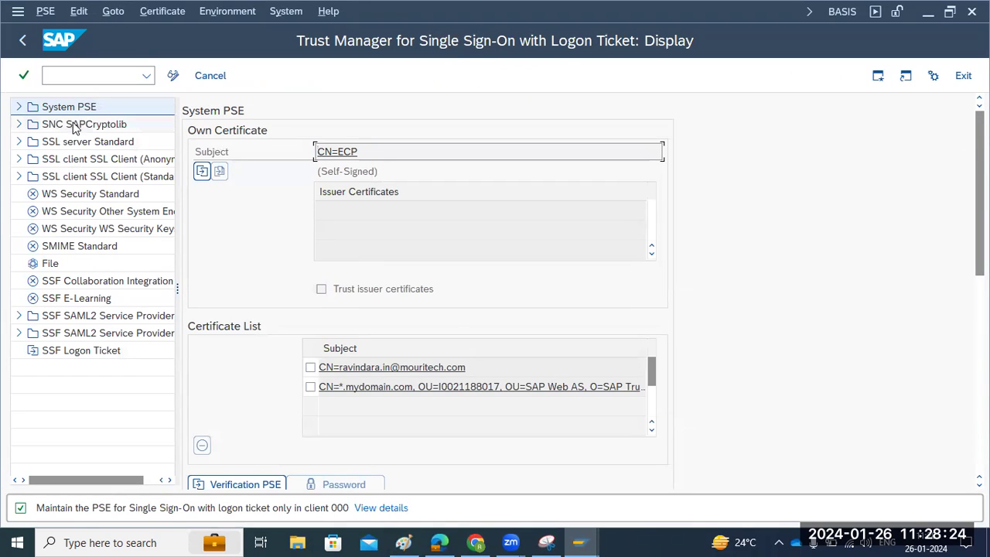
# - Examine the System PSE's own certificate details, including validity and algorithm, and check its sapwindows1_ECD_30 instance
pyautogui.click(344, 151)
pyautogui.scroll(-5, 371, 356)
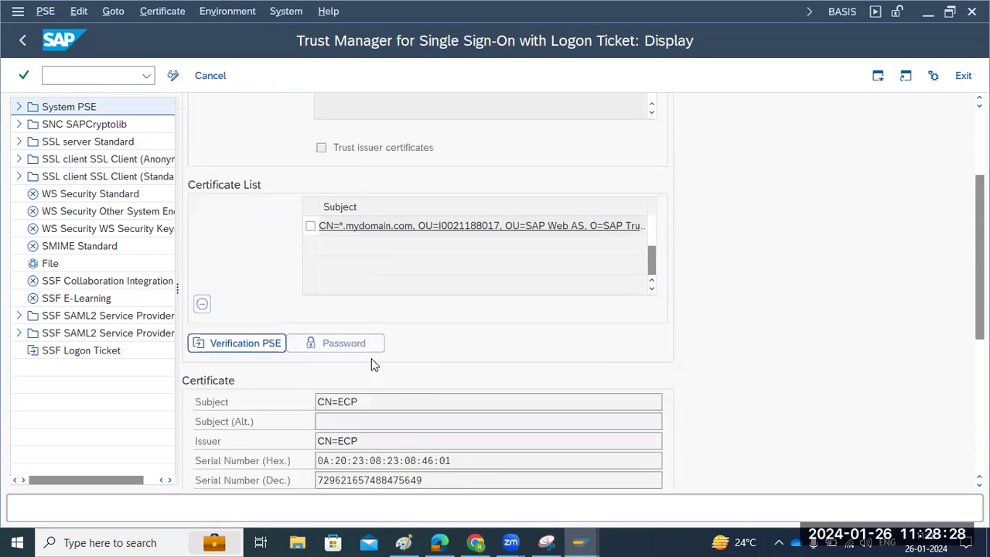
pyautogui.scroll(2, 371, 363)
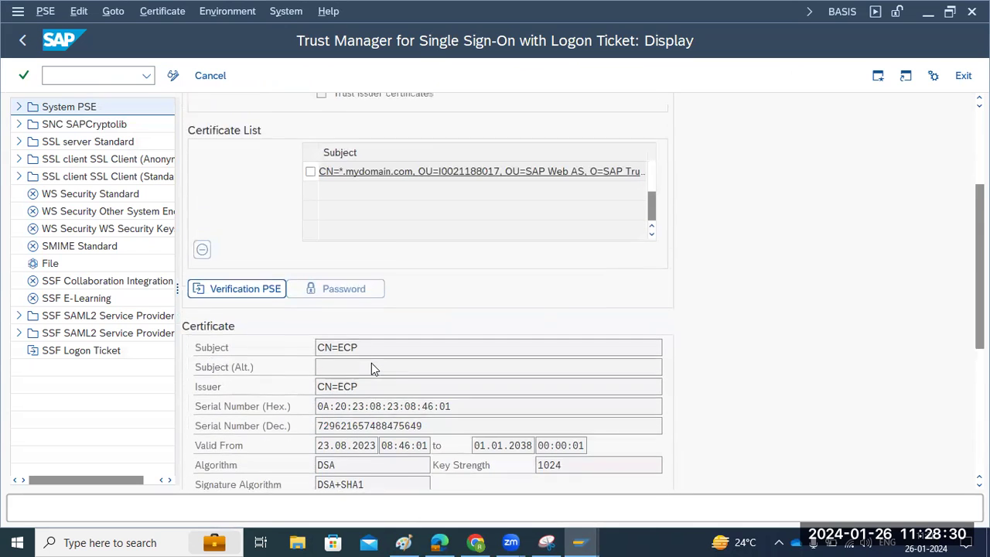
pyautogui.scroll(-4, 372, 370)
pyautogui.scroll(-1, 372, 371)
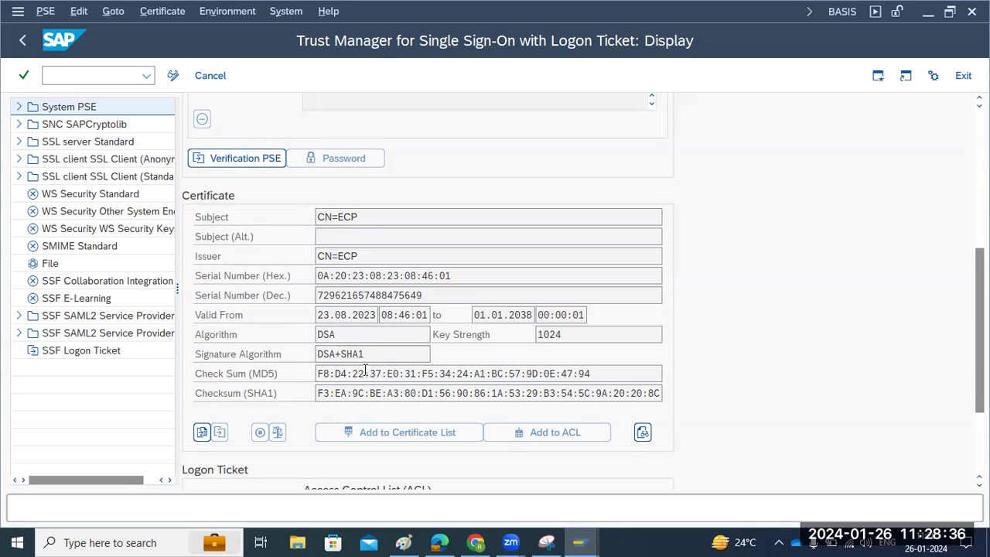
pyautogui.scroll(2, 365, 371)
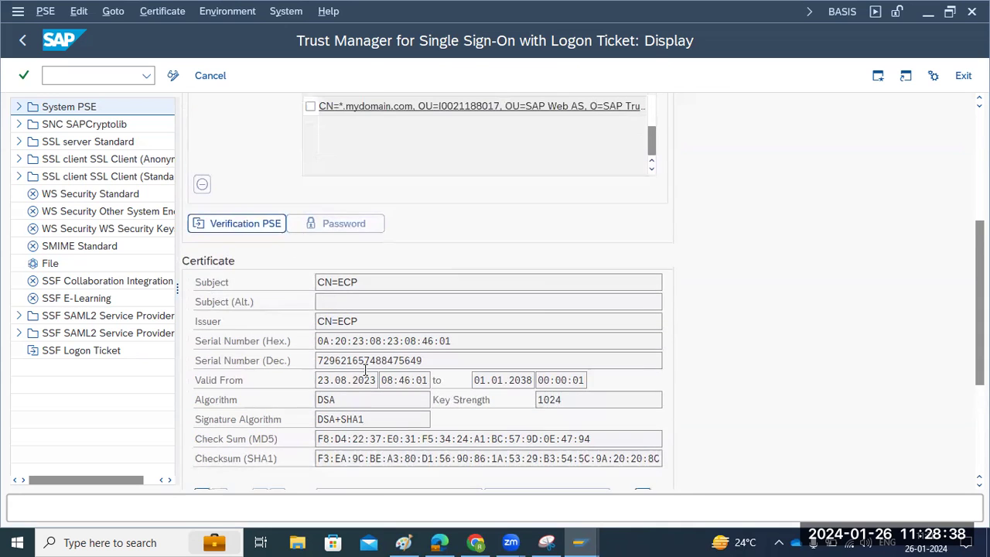
pyautogui.scroll(5, 342, 348)
pyautogui.scroll(3, 342, 348)
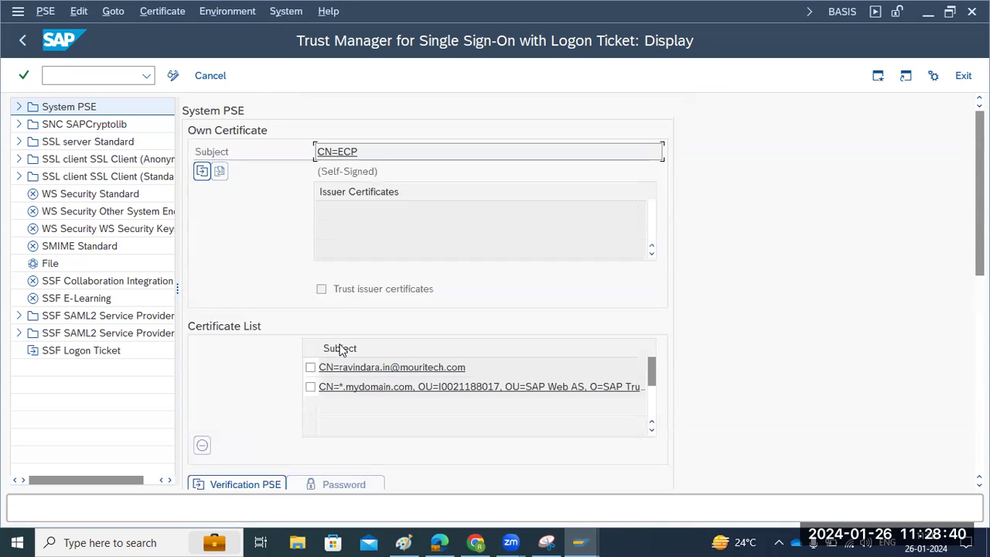
pyautogui.click(21, 106)
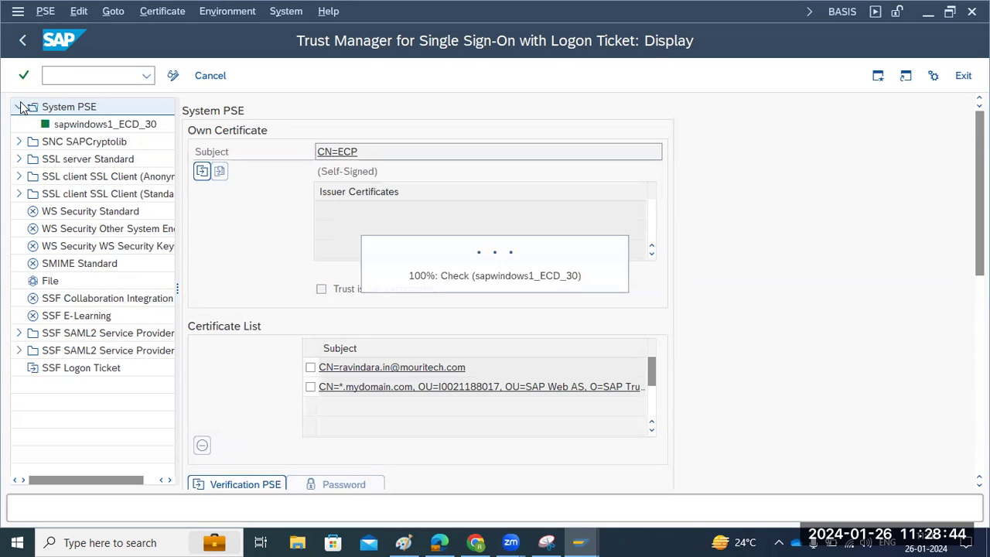
pyautogui.doubleClick(75, 128)
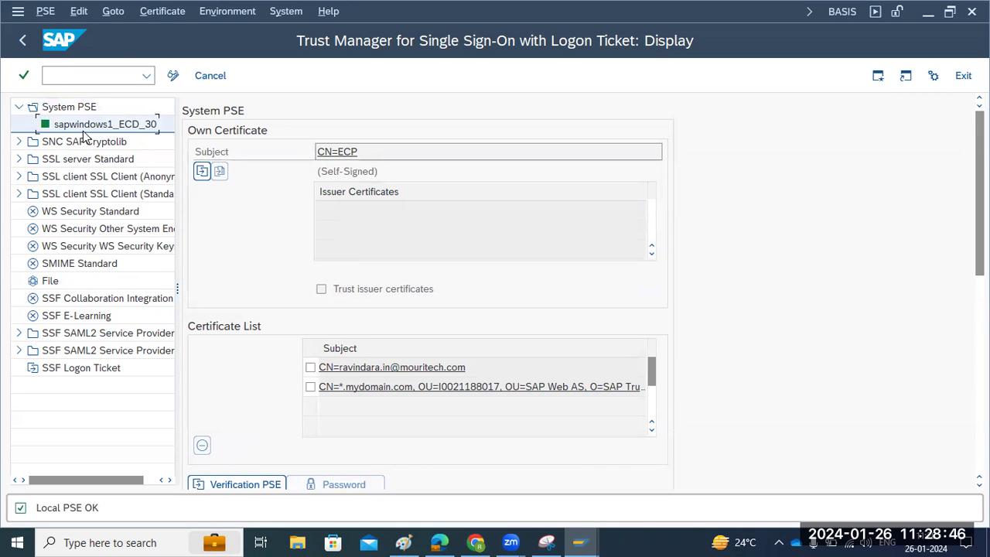
# - Switch to Paint and draw two separate boxes below the heading, connected by two horizontal lines about 500 px long
pyautogui.click(403, 542)
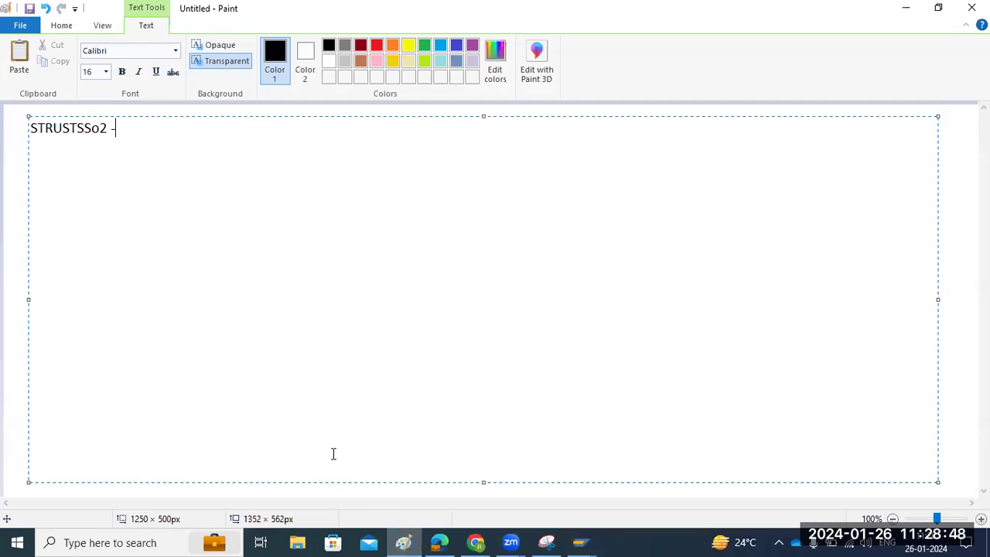
pyautogui.click(15, 163)
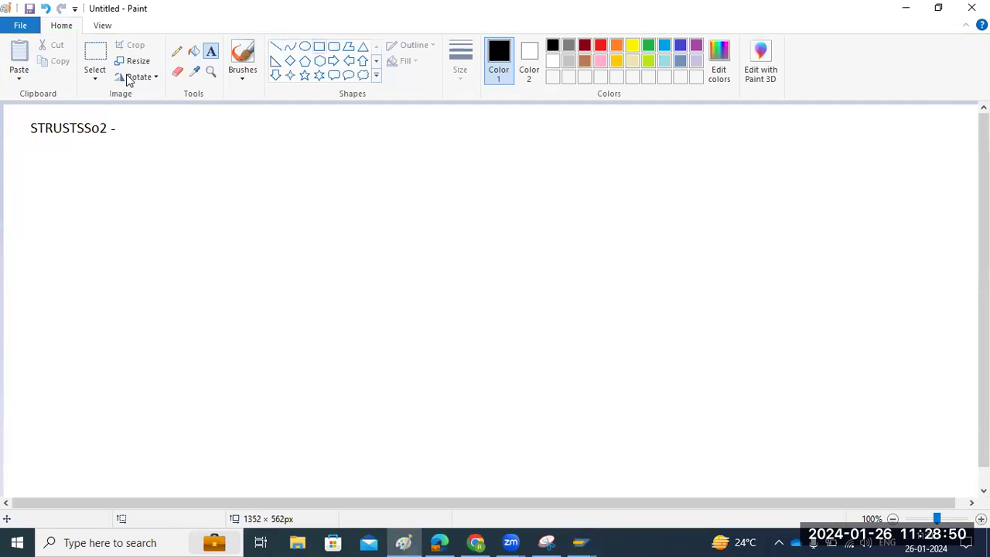
pyautogui.click(318, 46)
pyautogui.moveTo(161, 194); pyautogui.dragTo(255, 268)
pyautogui.moveTo(537, 200)
pyautogui.mouseDown()
pyautogui.moveTo(572, 254)
pyautogui.moveTo(607, 265)
pyautogui.mouseUp()
pyautogui.moveTo(203, 221); pyautogui.dragTo(229, 229)
pyautogui.moveTo(572, 228); pyautogui.dragTo(575, 229)
pyautogui.click(275, 46)
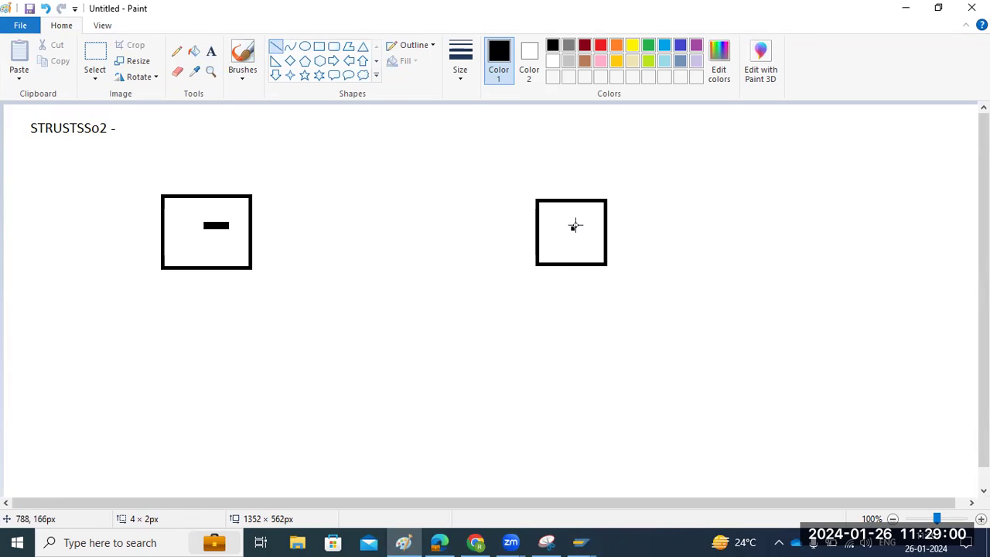
pyautogui.moveTo(568, 219)
pyautogui.mouseDown()
pyautogui.moveTo(355, 205)
pyautogui.moveTo(211, 220)
pyautogui.moveTo(229, 230)
pyautogui.moveTo(581, 227)
pyautogui.mouseUp()
# - Return to the SAP Trust Manager and change it from display to change mode
pyautogui.click(578, 542)
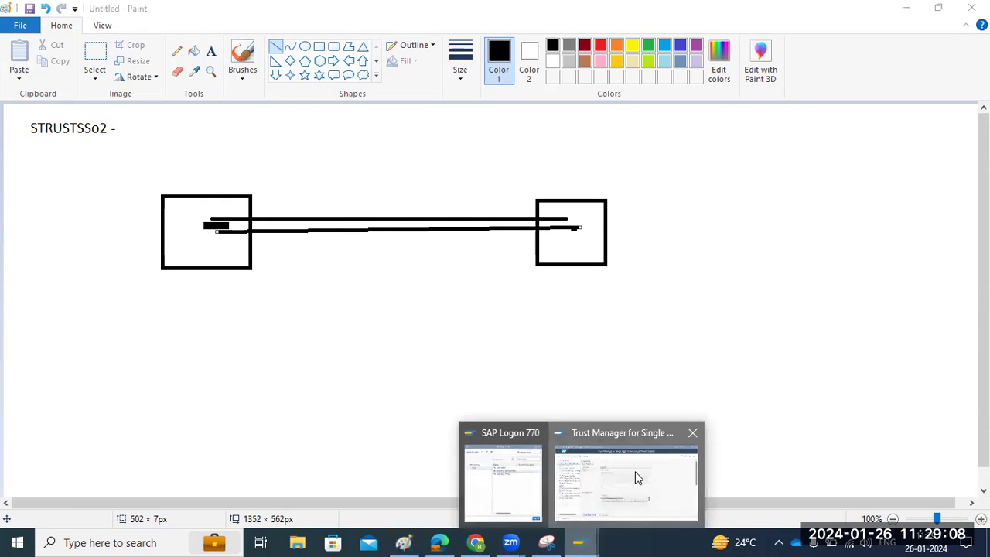
pyautogui.click(634, 473)
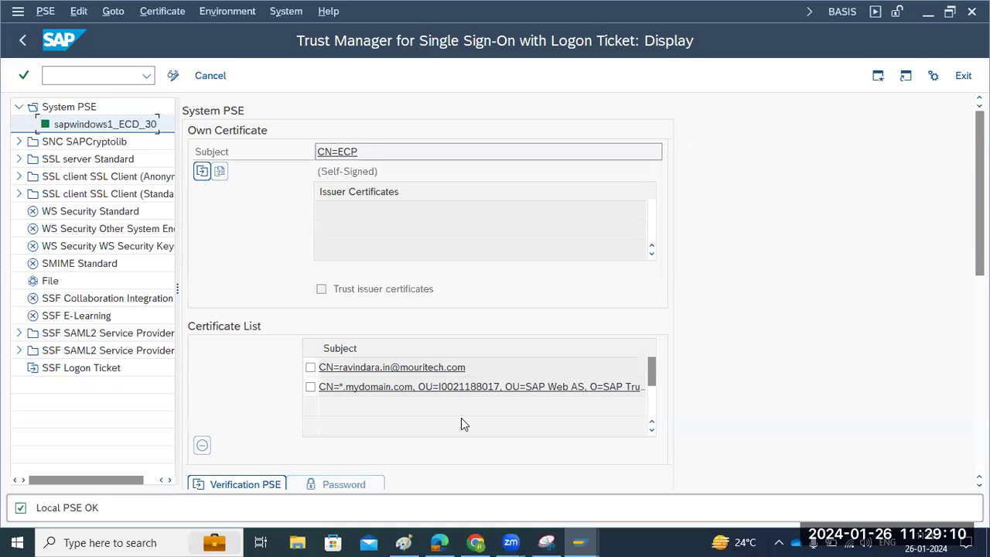
pyautogui.scroll(-1, 387, 361)
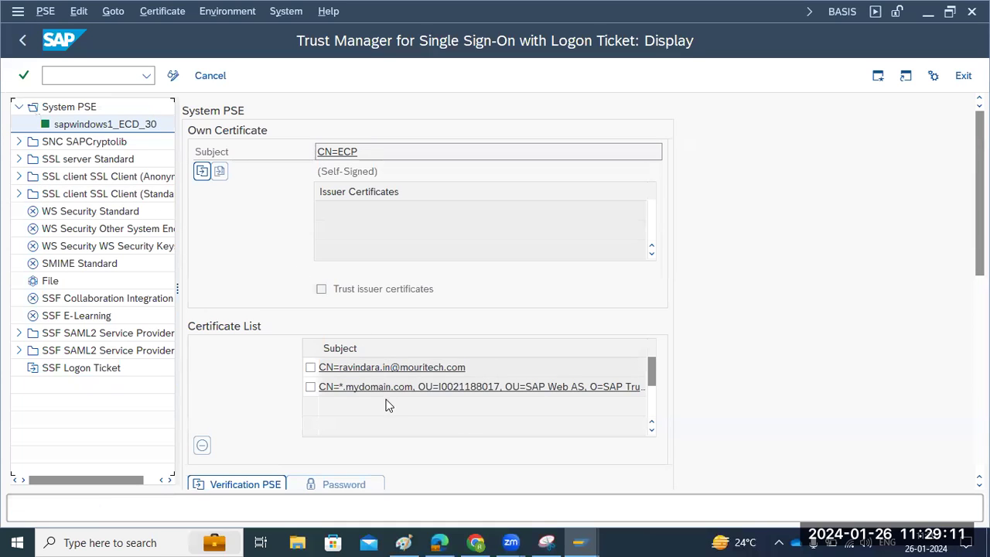
pyautogui.click(173, 75)
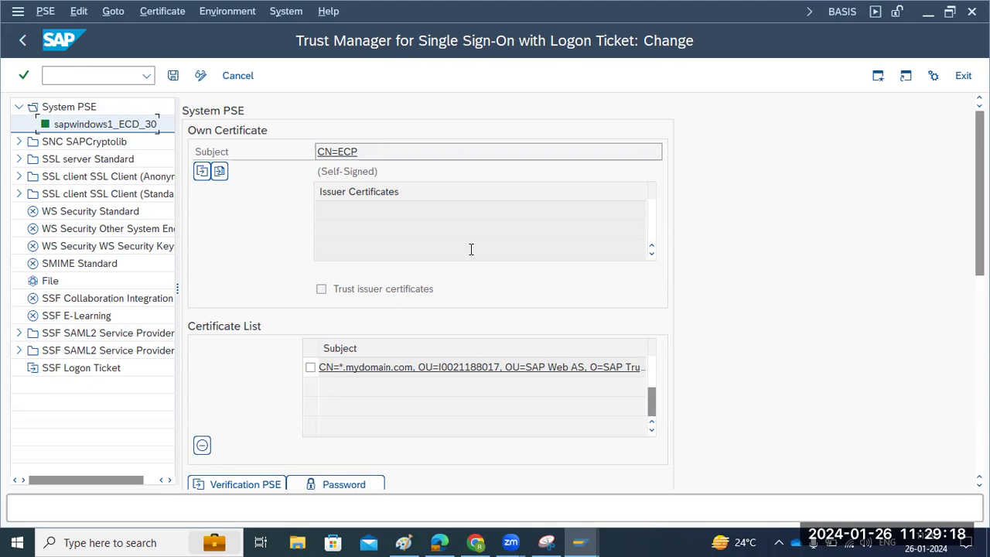
# - Switch to Chrome and examine the https part of the Gmail inbox's web address
pyautogui.click(404, 542)
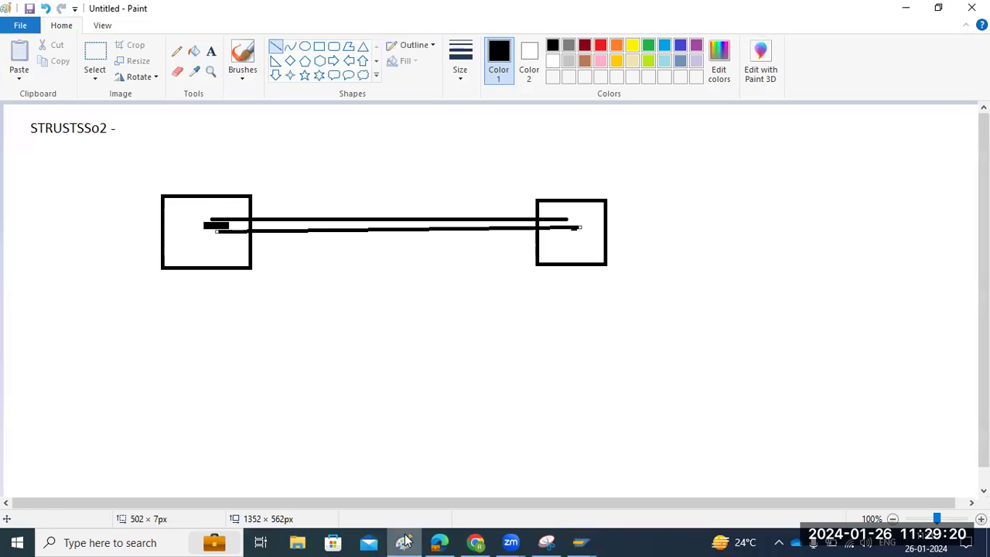
pyautogui.click(476, 542)
pyautogui.hotkey('ctrl', 'l')
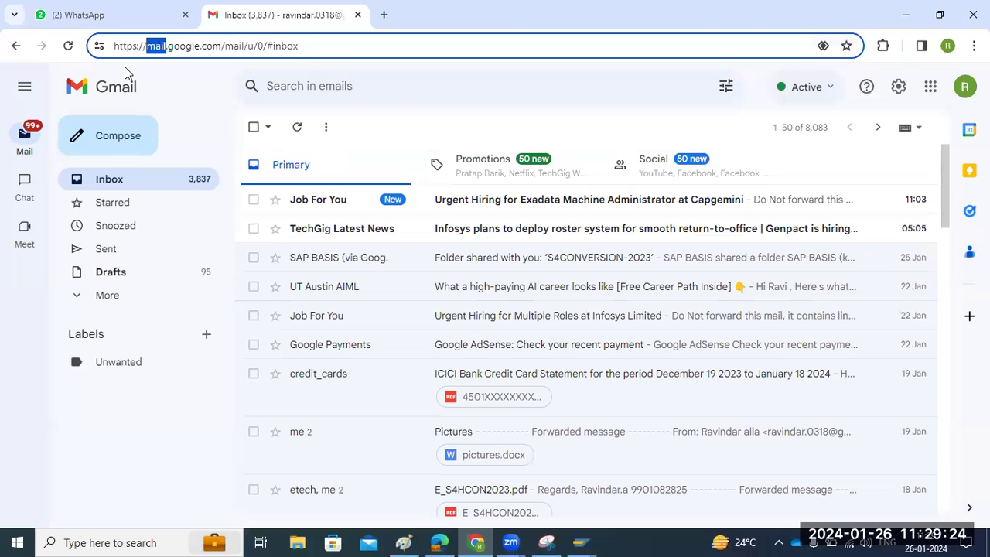
pyautogui.press('Left')
pyautogui.press('Left')
pyautogui.press('Left')
pyautogui.press('Left')
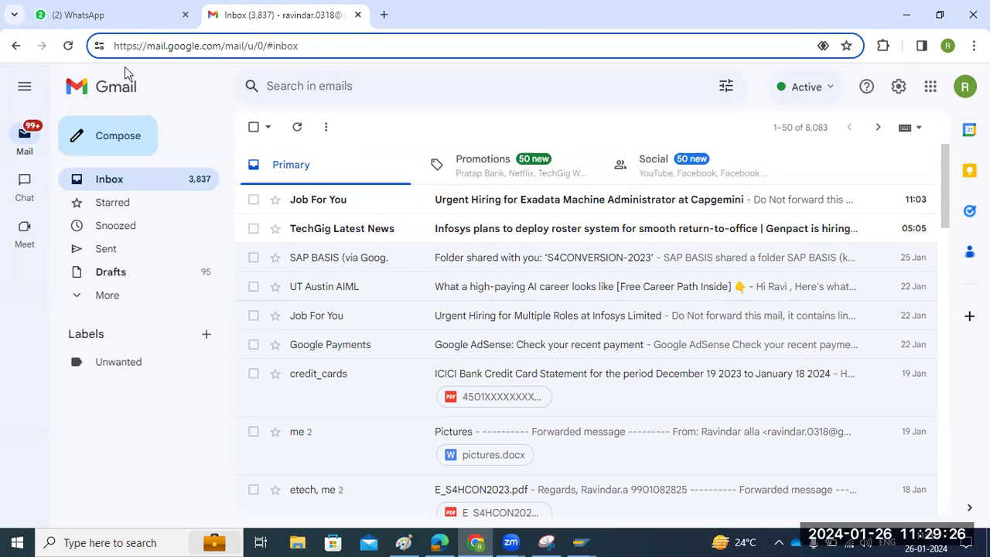
# - Return to the SAP Trust Manager and open the system-wide sapwindows1_ECD_30 entry under SSL server Standard
pyautogui.moveTo(579, 539)
pyautogui.click(641, 494)
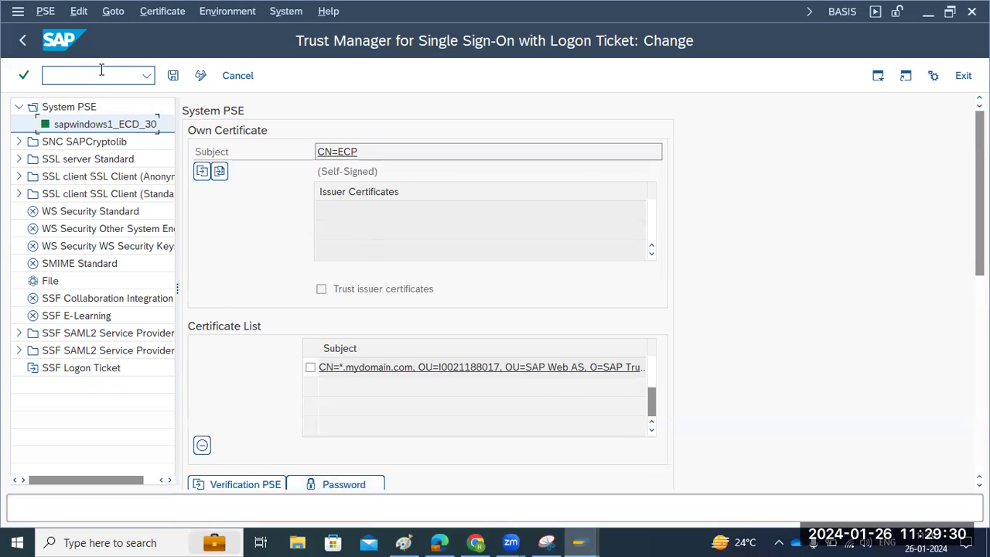
pyautogui.click(19, 158)
pyautogui.click(30, 176)
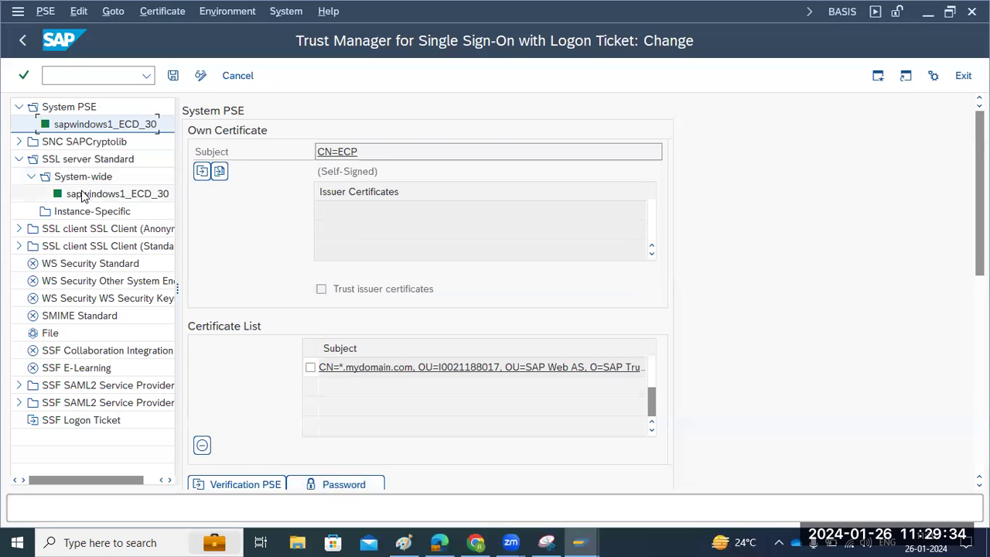
pyautogui.doubleClick(75, 193)
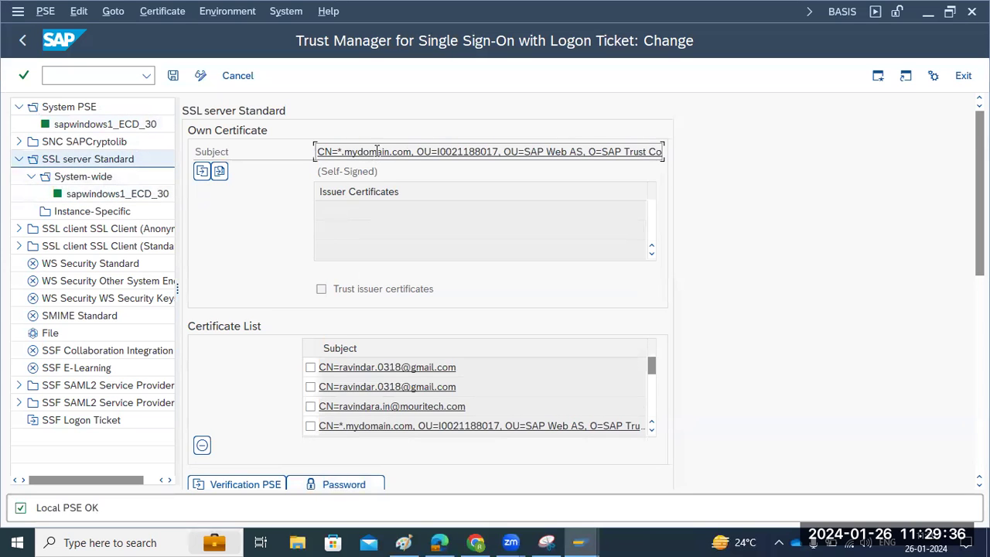
# - Examine the SSL server Standard PSE's certificate list and its own certificate
pyautogui.scroll(-5, 396, 356)
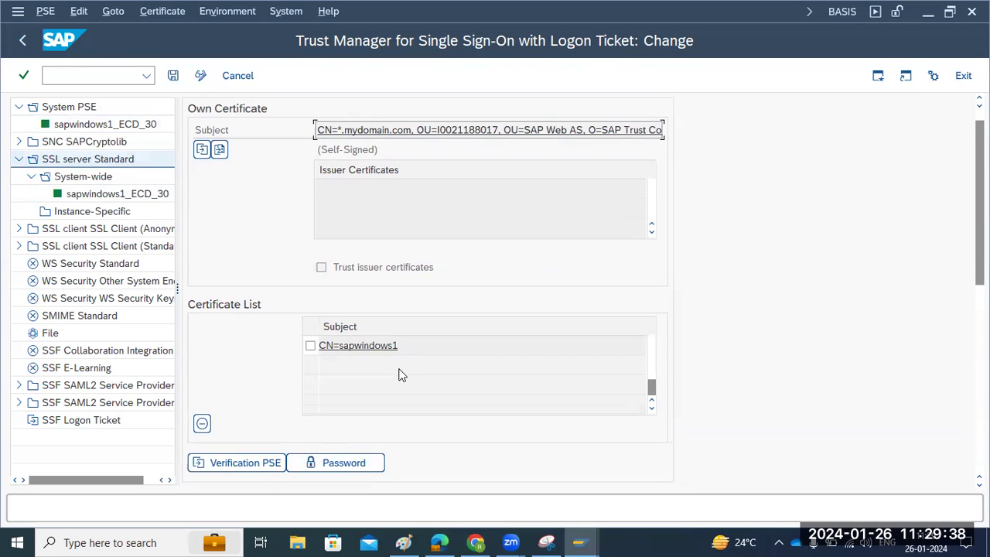
pyautogui.click(355, 131)
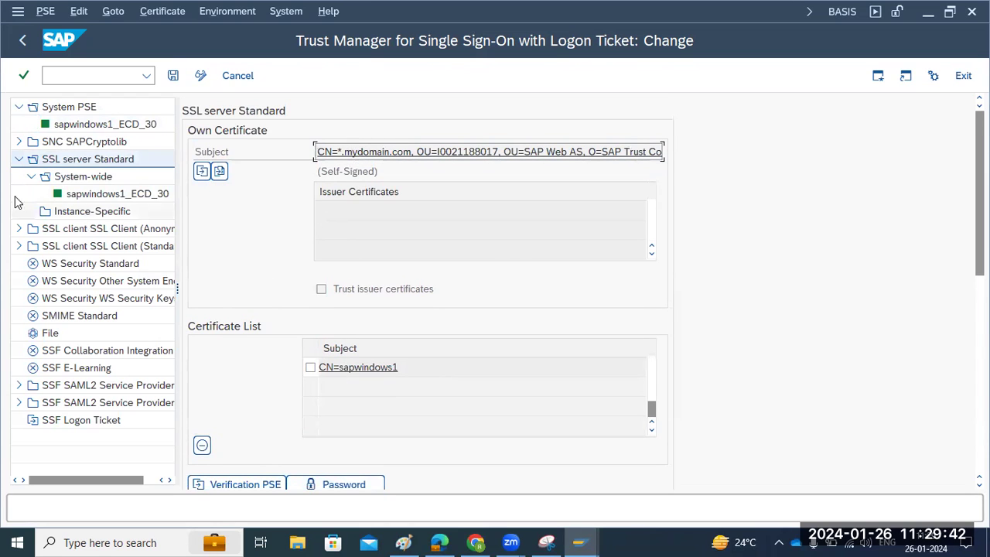
pyautogui.click(23, 161)
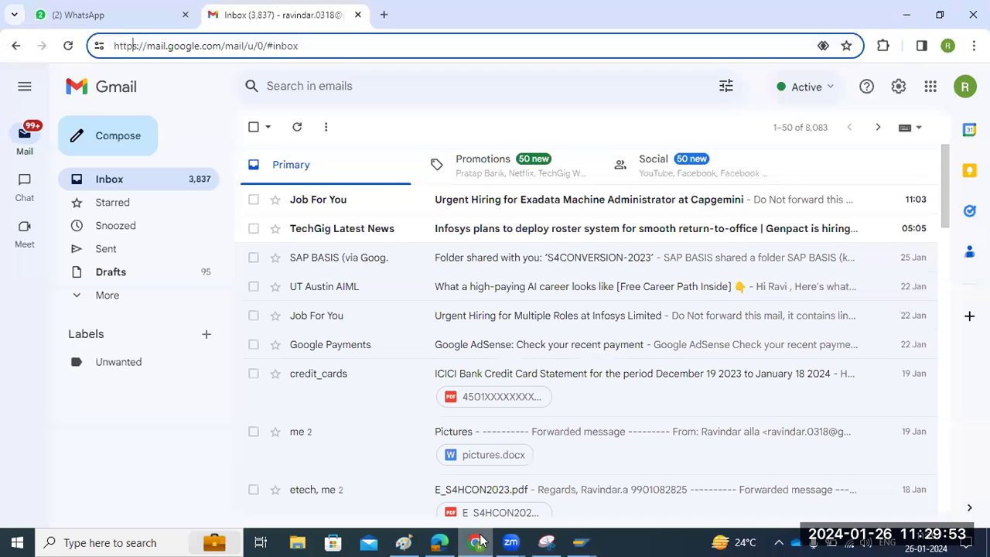
# - Switch to Chrome, open the 10downloader.com S4HANA CONVERSION-2023 playlist page in a new tab, and reload it after editing the address's https prefix
pyautogui.click(475, 542)
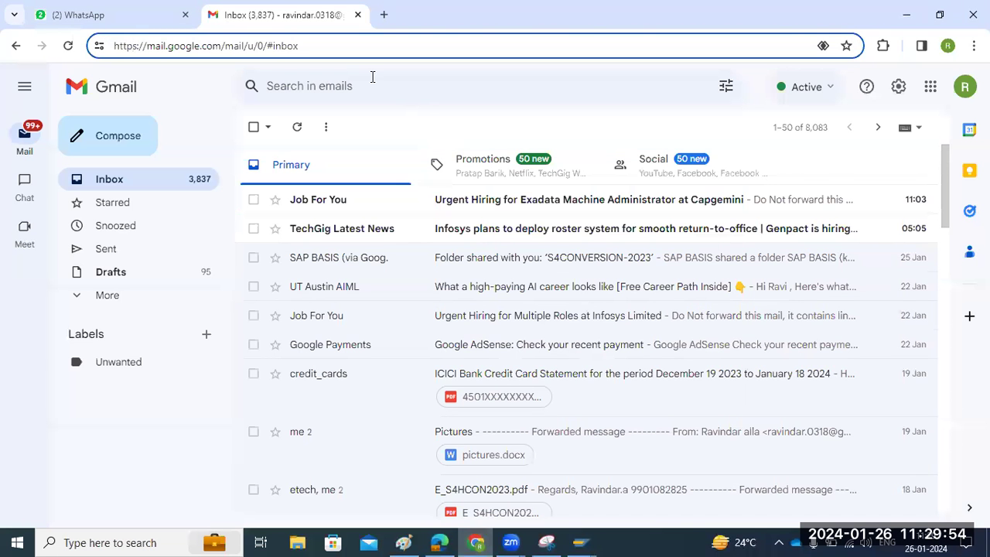
pyautogui.click(383, 13)
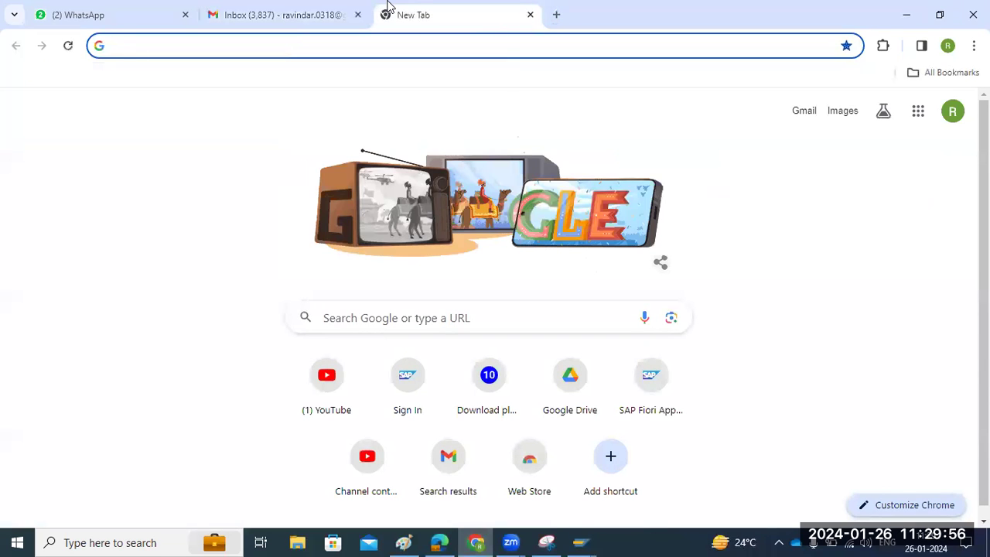
pyautogui.write('http')
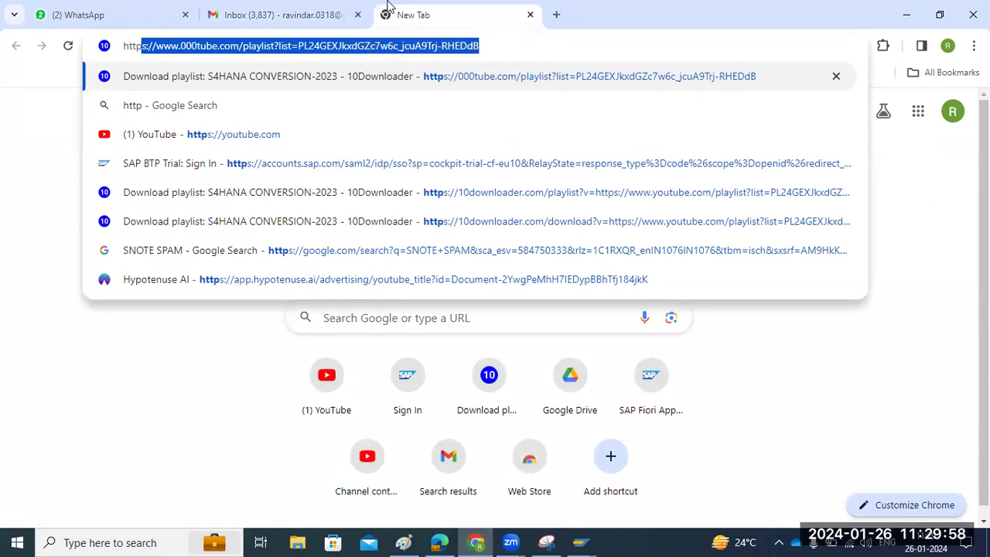
pyautogui.write('s://')
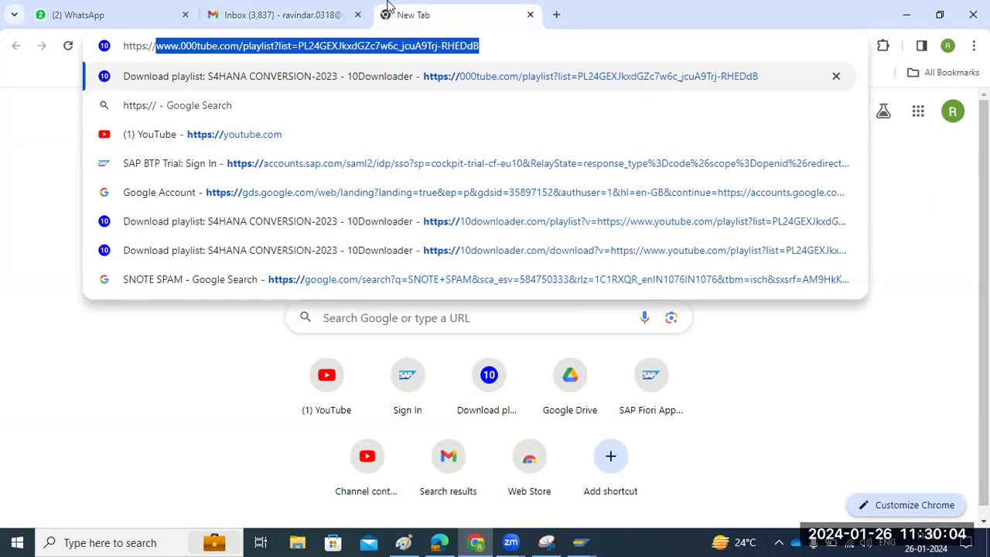
pyautogui.press('Left')
pyautogui.press('Left')
pyautogui.press('BackSpace')
pyautogui.press('Return')
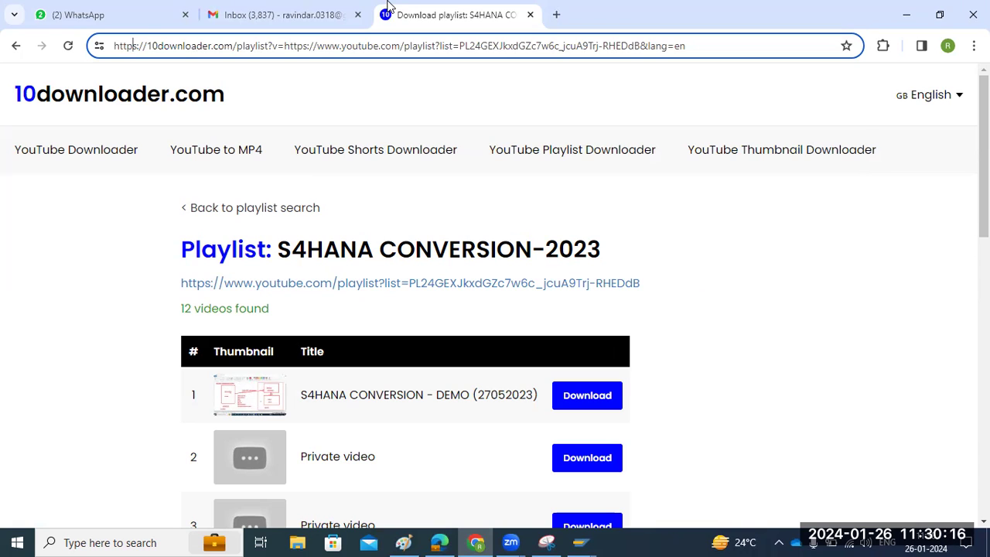
pyautogui.press('BackSpace')
pyautogui.press('Return')
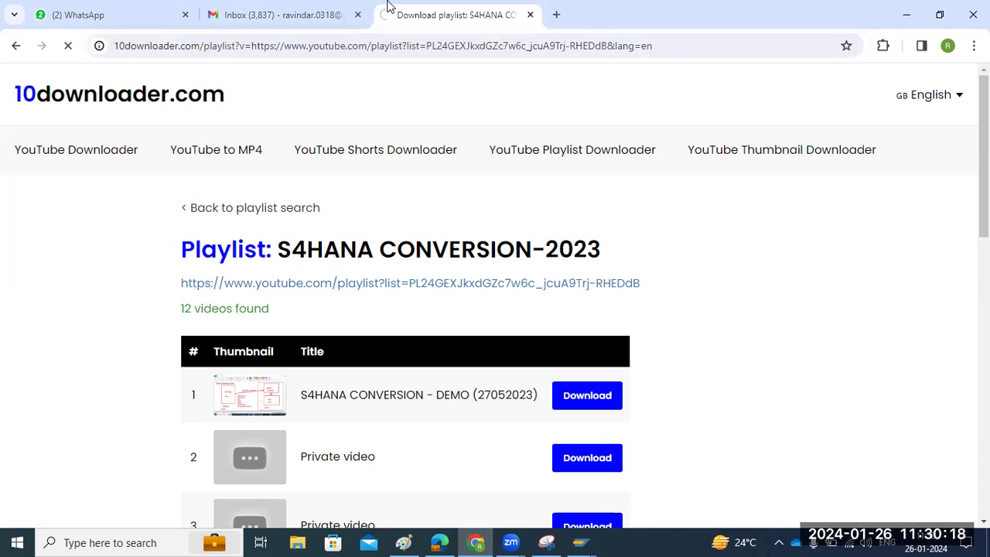
# - Open the 10downloader.com certificate from the site's connection security information
pyautogui.hotkey('ctrl', 'l')
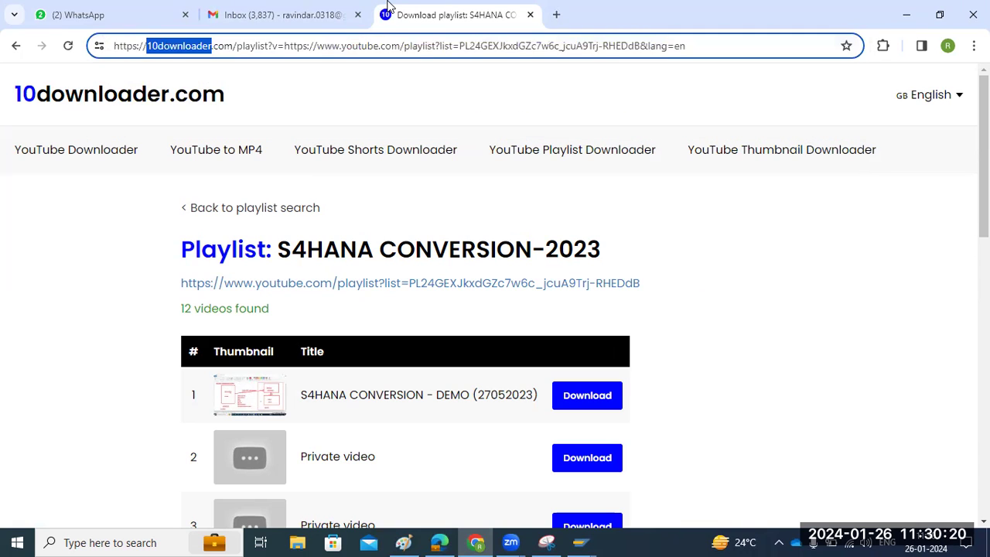
pyautogui.press('Left')
pyautogui.press('Left')
pyautogui.press('Left')
pyautogui.press('Left')
pyautogui.hotkey('shift', 'Tab')
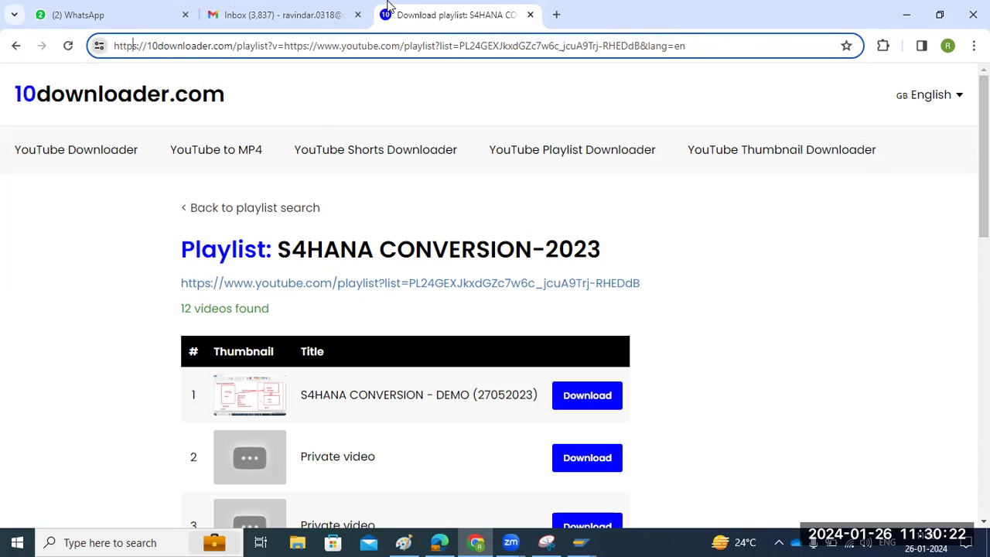
pyautogui.press('Return')
pyautogui.click(185, 126)
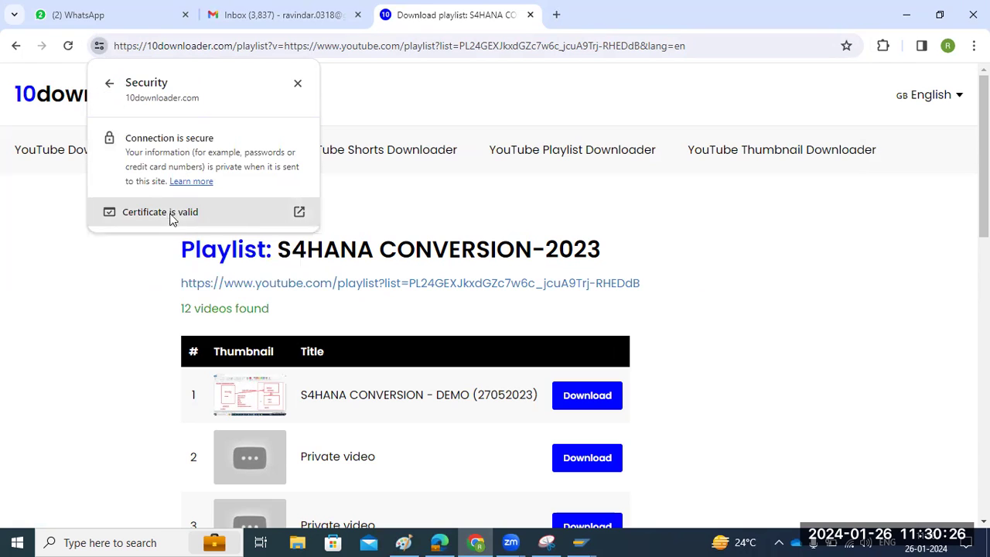
pyautogui.click(296, 217)
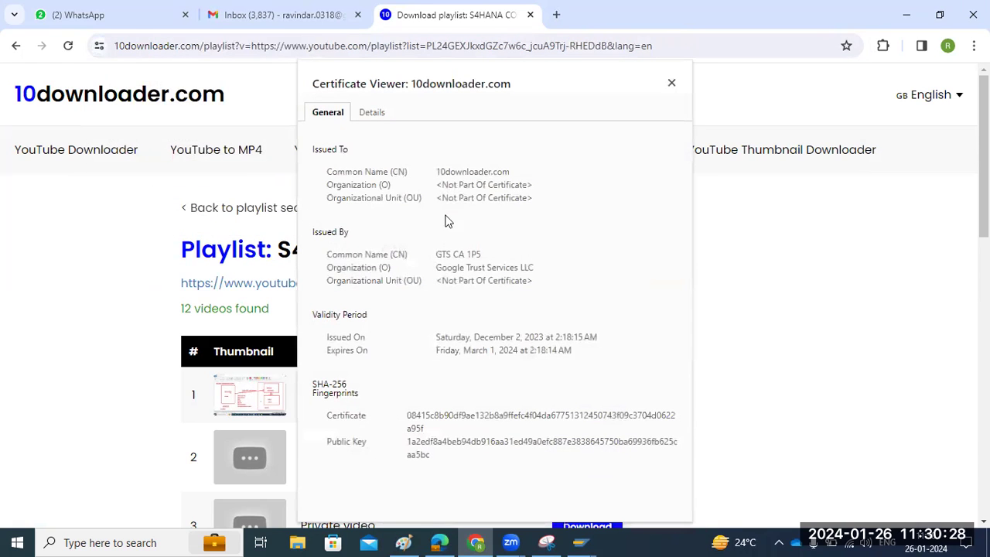
# - Examine the certificate's Issued To common name and the Issued By common name and organization
pyautogui.moveTo(440, 171); pyautogui.dragTo(519, 171)
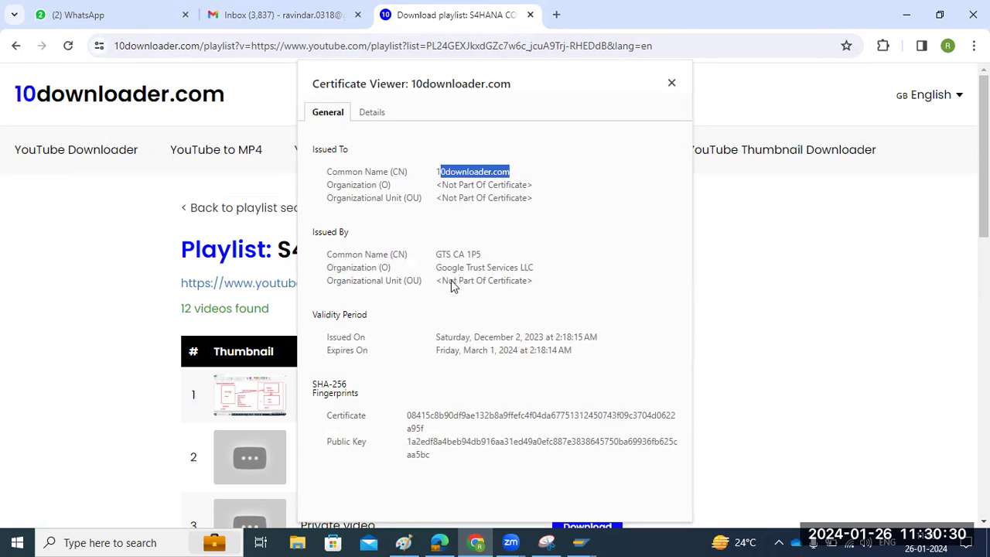
pyautogui.click(441, 172)
pyautogui.moveTo(436, 171); pyautogui.dragTo(484, 170)
pyautogui.moveTo(437, 254); pyautogui.dragTo(526, 267)
pyautogui.click(471, 268)
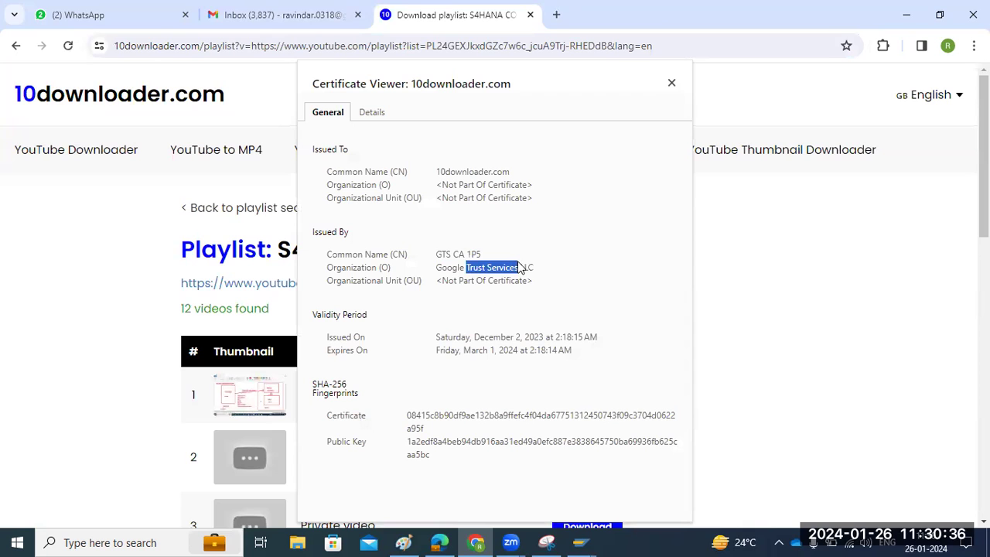
pyautogui.click(439, 175)
pyautogui.moveTo(439, 175); pyautogui.dragTo(412, 136)
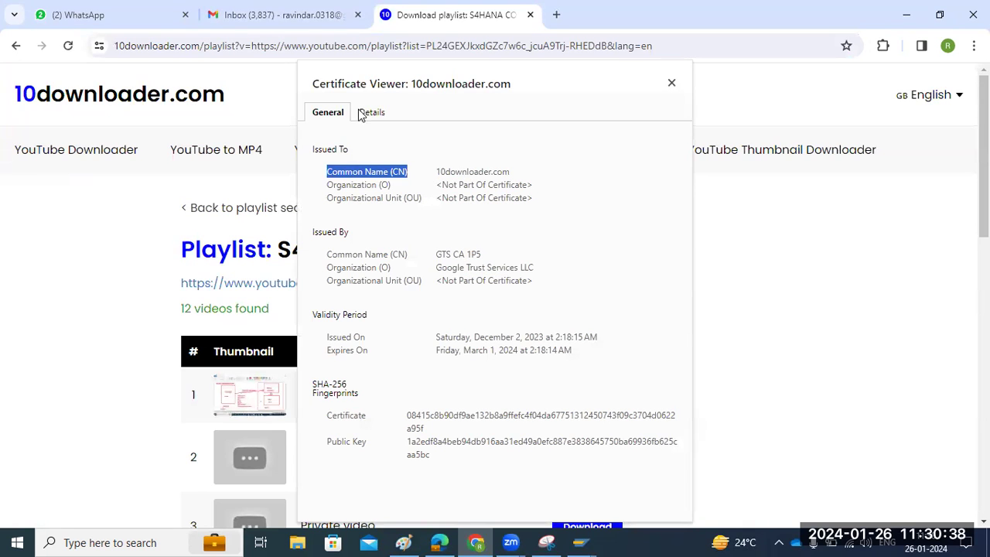
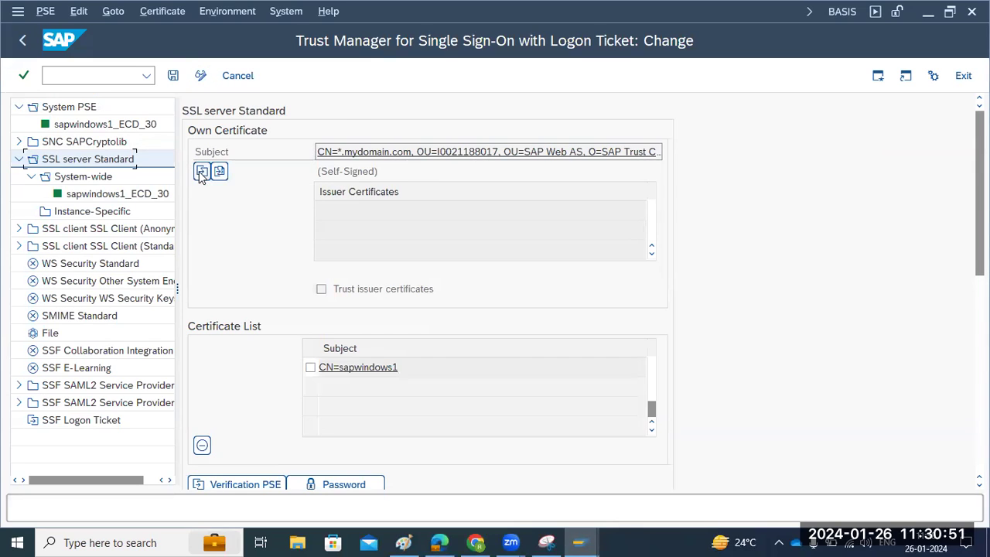
# - Back in the SAP Trust Manager, view the SSL server Standard certificate request and reopen the system-wide sapwindows1_ECD_30 entry
pyautogui.click(200, 172)
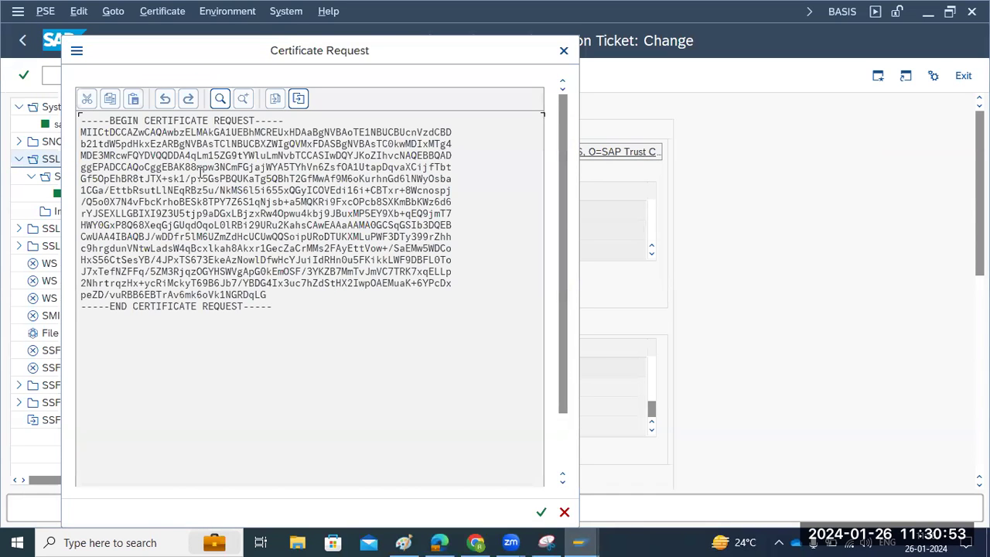
pyautogui.click(565, 512)
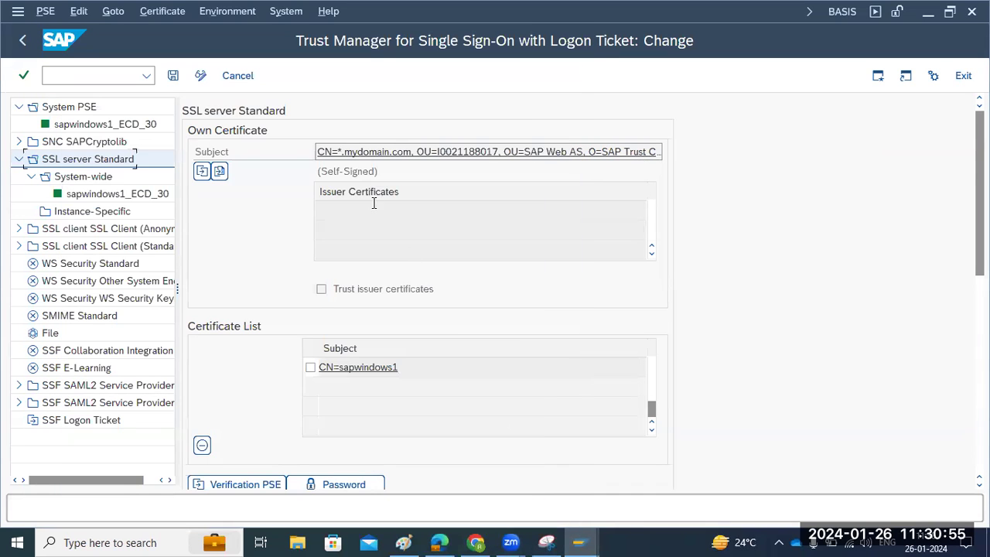
pyautogui.doubleClick(106, 194)
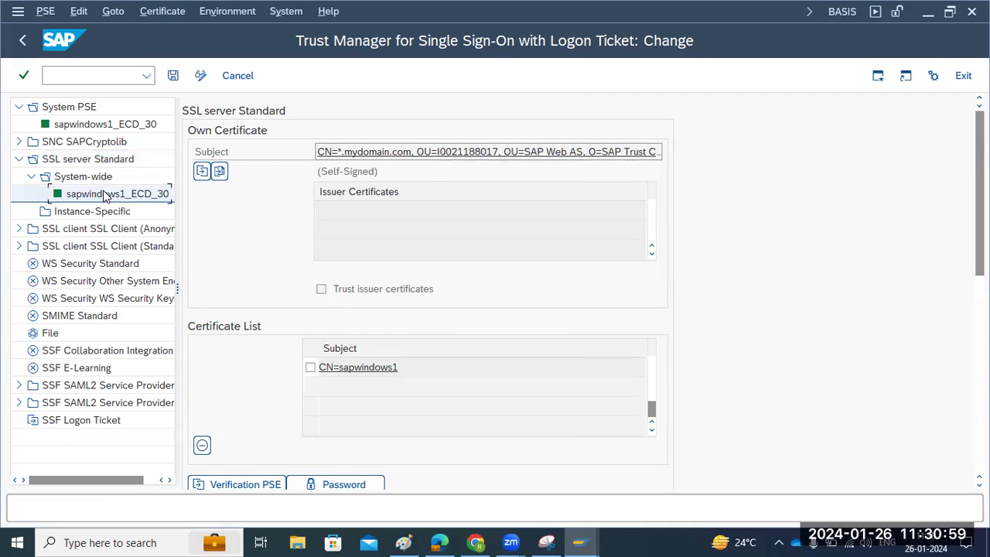
# - Open the SSL server Standard PSE for changing, examine the DN of Standard PSE, and leave the dialog without changes
pyautogui.rightClick(81, 159)
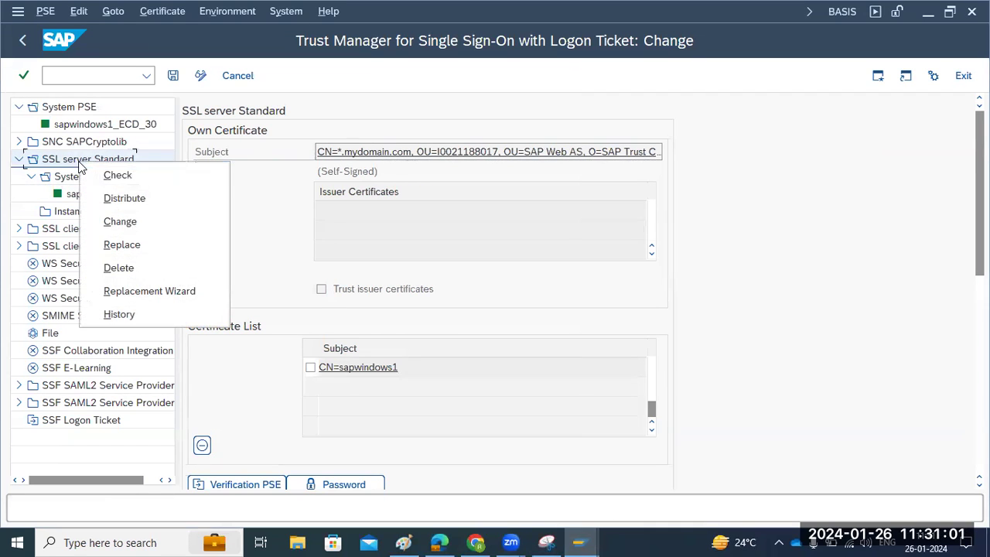
pyautogui.click(124, 222)
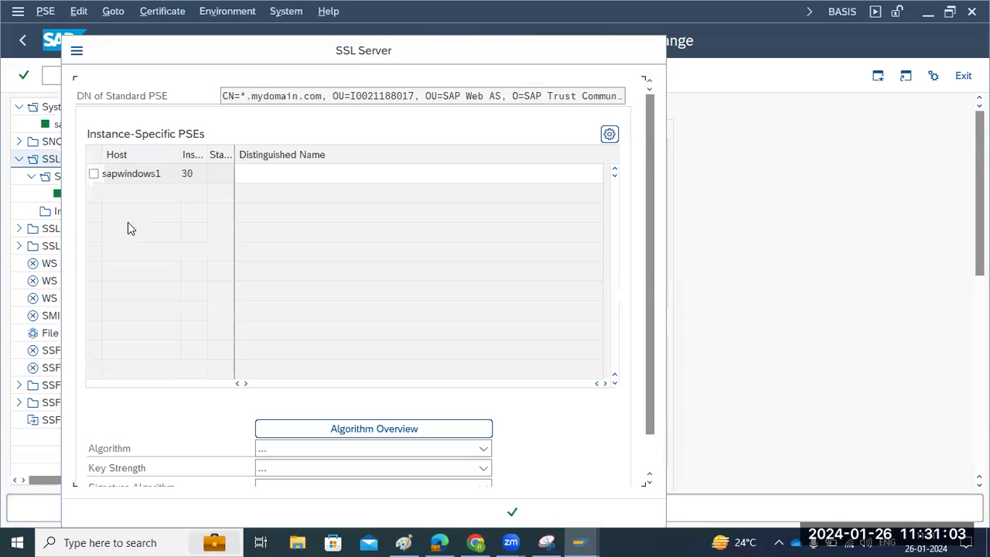
pyautogui.moveTo(239, 96); pyautogui.dragTo(350, 96)
pyautogui.click(651, 514)
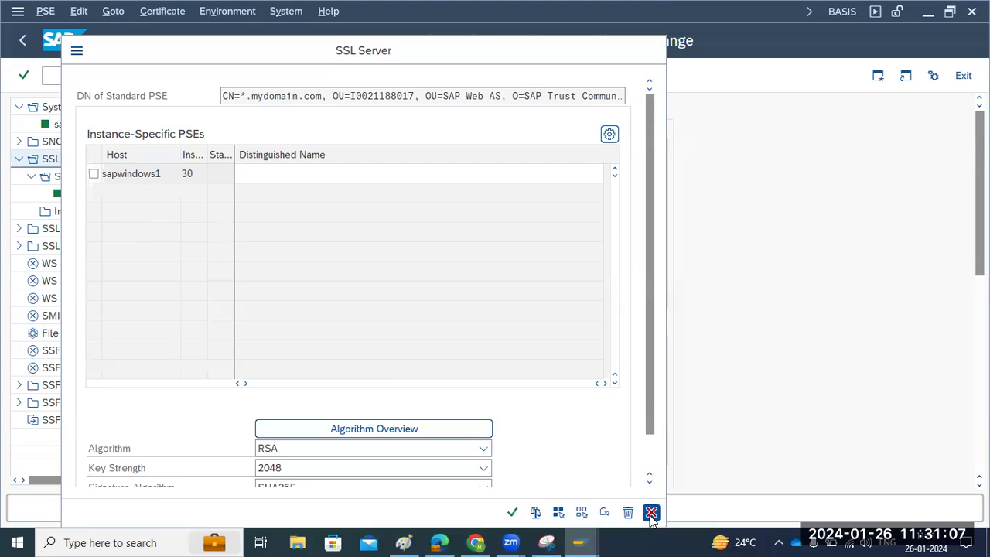
# - Try to replace the existing SSL server Standard PSE, and distribute it
pyautogui.click(65, 192)
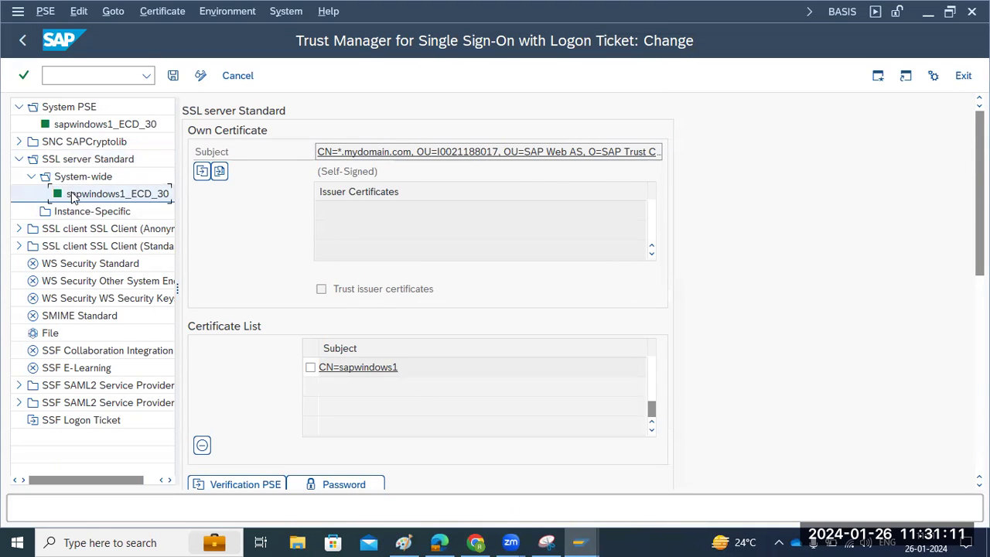
pyautogui.click(65, 162)
pyautogui.rightClick(67, 167)
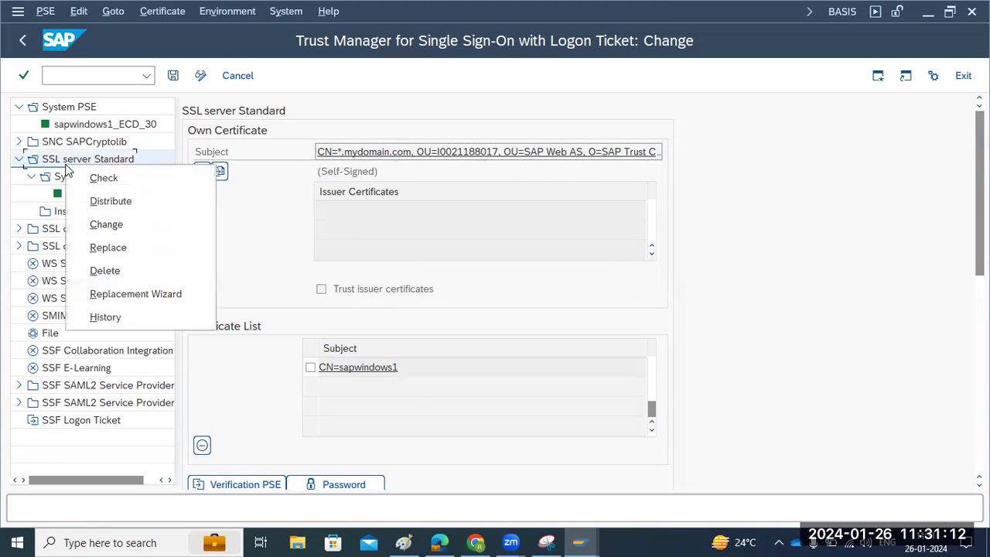
pyautogui.click(108, 246)
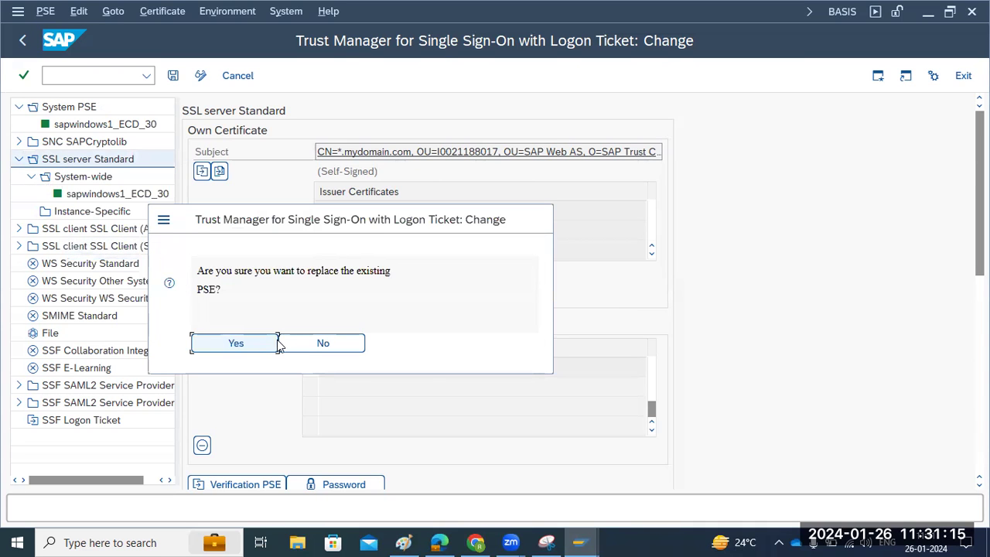
pyautogui.click(229, 342)
pyautogui.rightClick(51, 167)
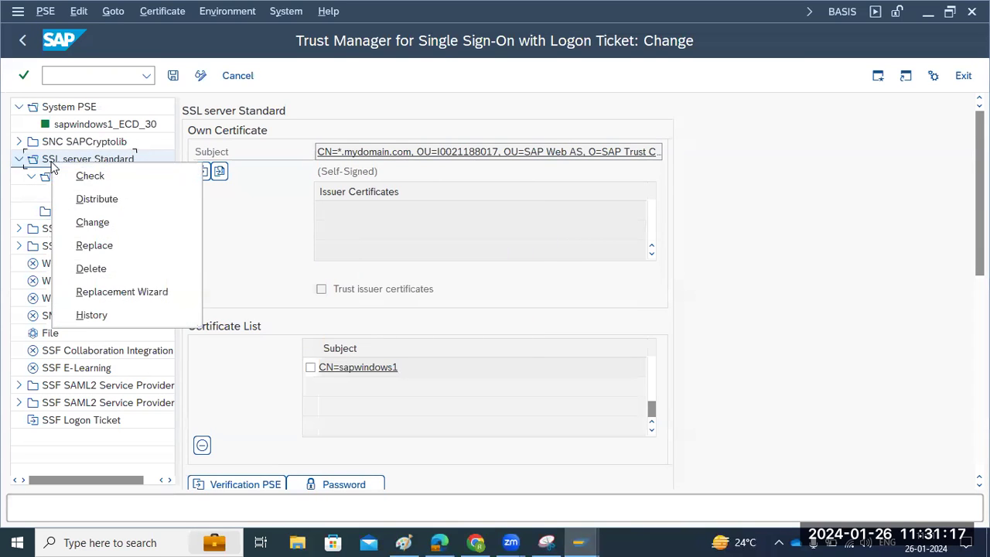
pyautogui.click(83, 199)
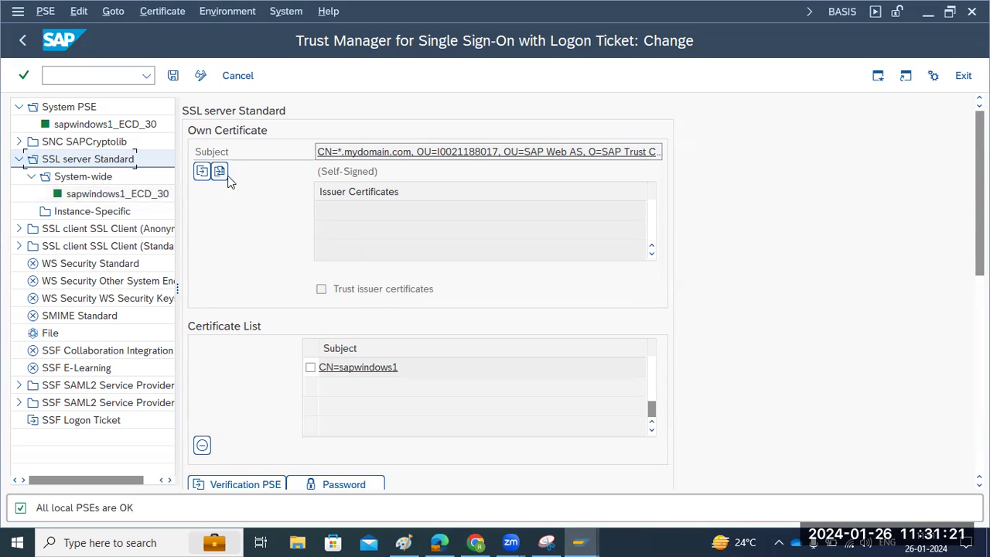
# - Leave the Trust Manager and restart it in display mode
pyautogui.click(200, 75)
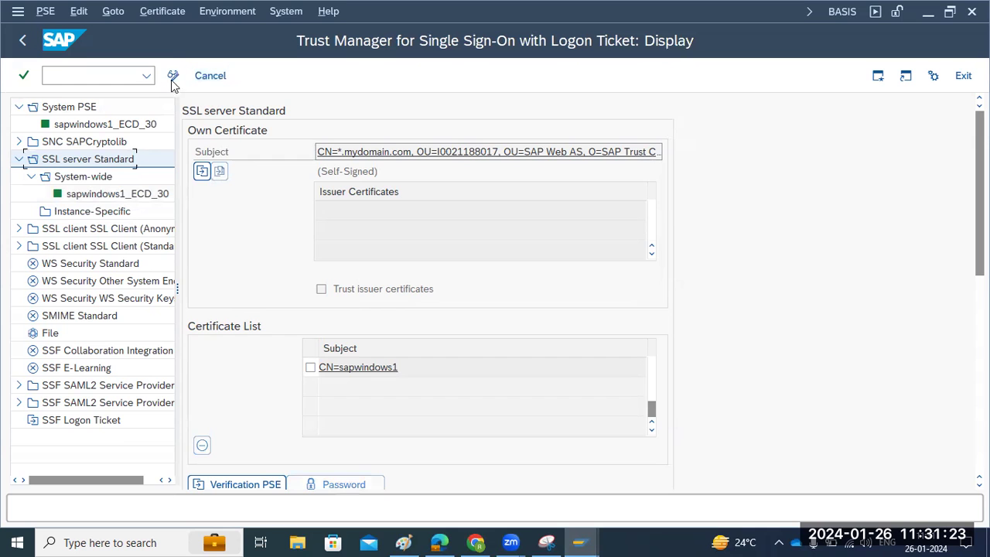
pyautogui.click(173, 75)
pyautogui.click(233, 75)
pyautogui.click(150, 77)
pyautogui.click(98, 89)
pyautogui.press('Return')
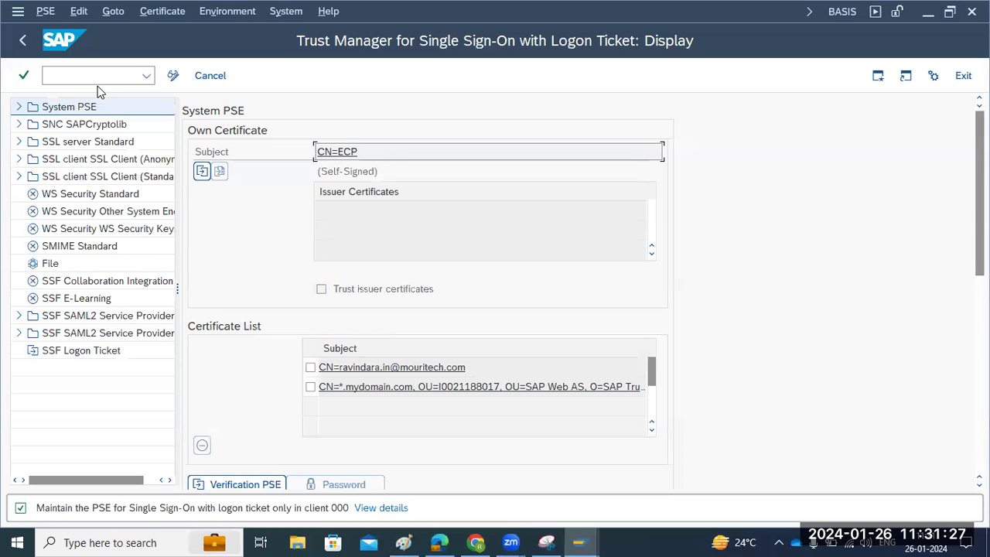
# - Expand SSL server Standard down to its system-wide entry and set the Trust Manager to change mode
pyautogui.click(32, 144)
pyautogui.click(19, 143)
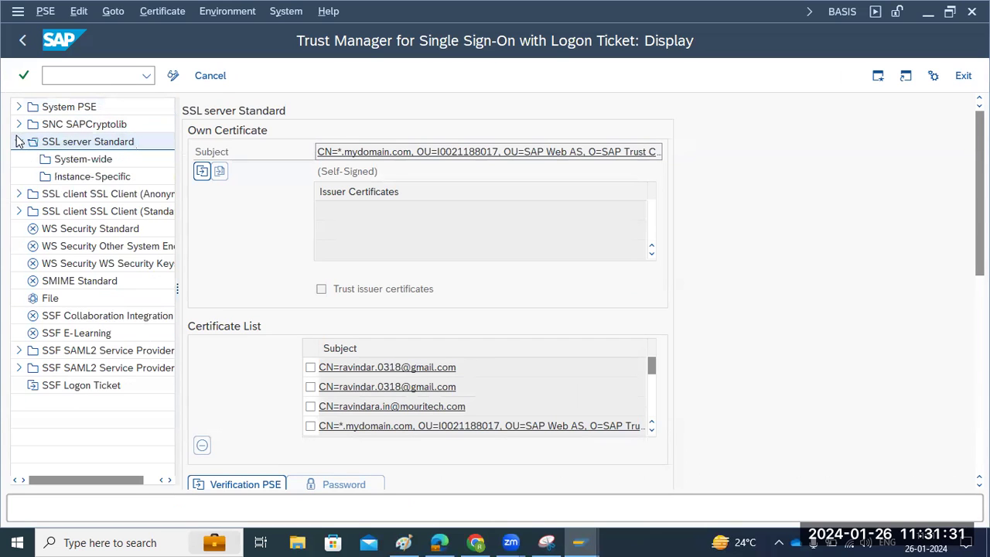
pyautogui.rightClick(56, 144)
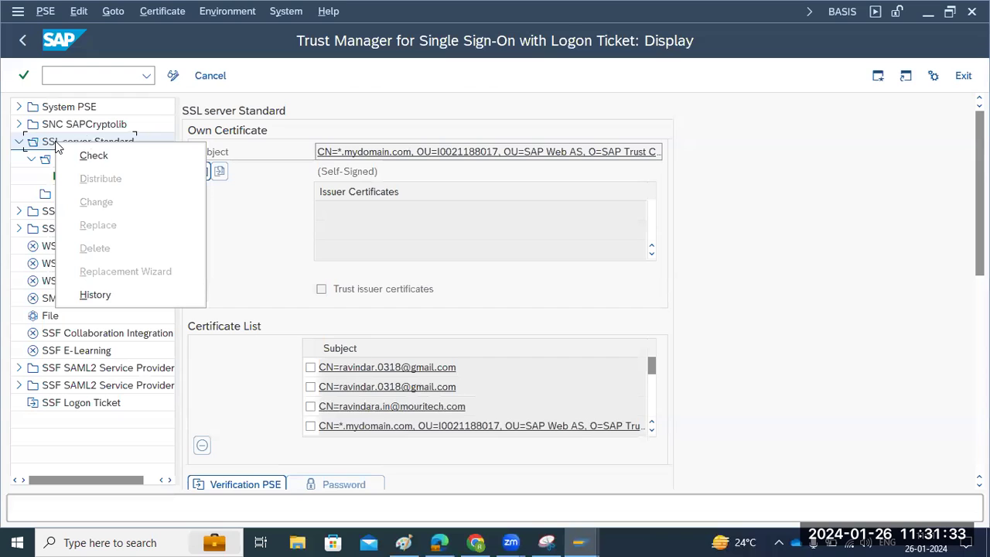
pyautogui.click(172, 77)
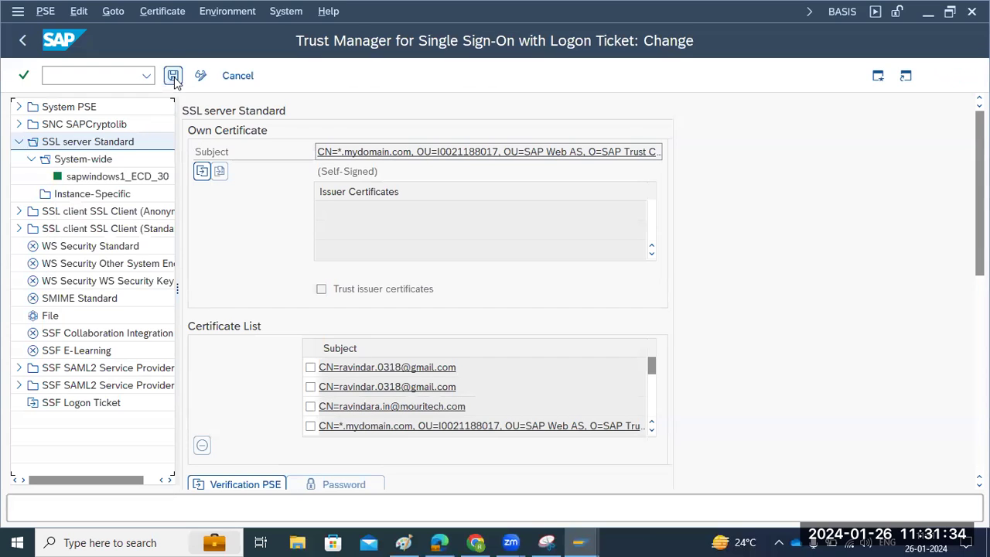
# - Delete the SSL server Standard PSE and confirm the deletion
pyautogui.rightClick(101, 144)
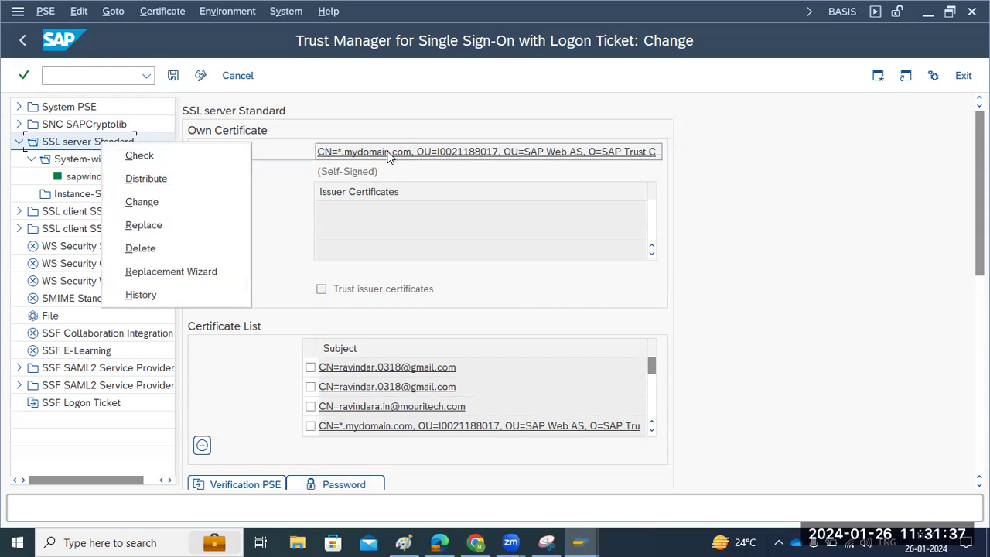
pyautogui.click(136, 248)
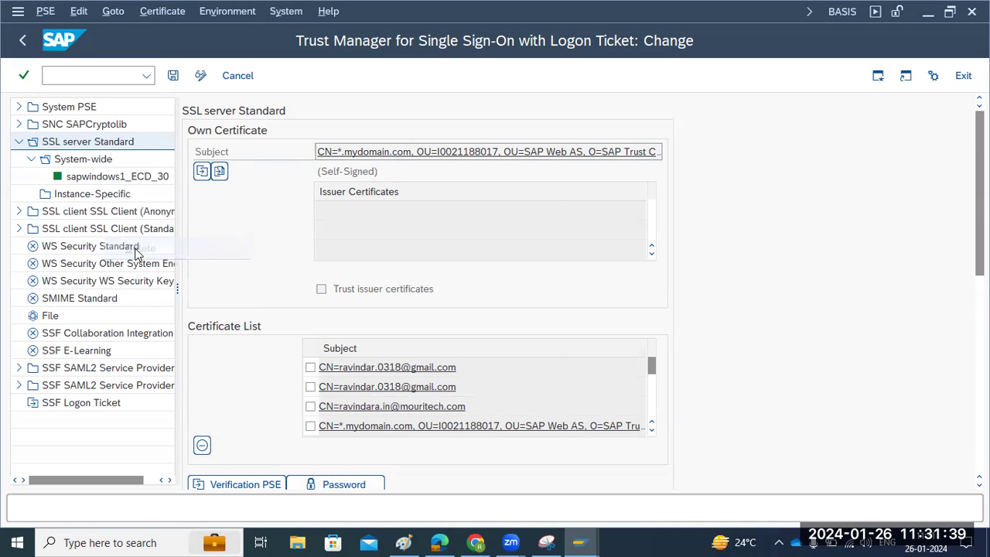
pyautogui.click(235, 344)
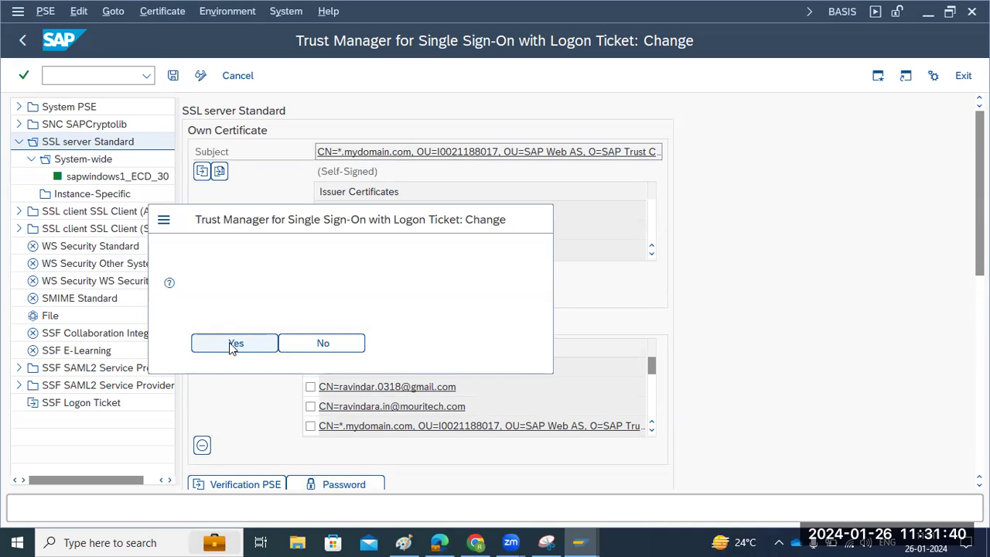
# - Create a new SSL server Standard PSE with the proposed DN, algorithm RSA, key strength 2048 and signature algorithm SHA256
pyautogui.rightClick(73, 140)
pyautogui.click(91, 156)
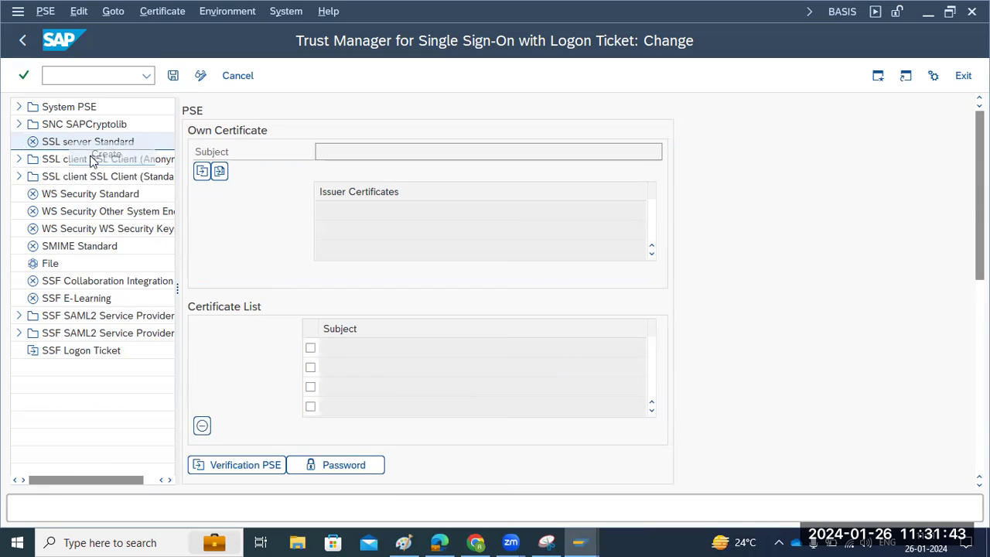
pyautogui.click(468, 512)
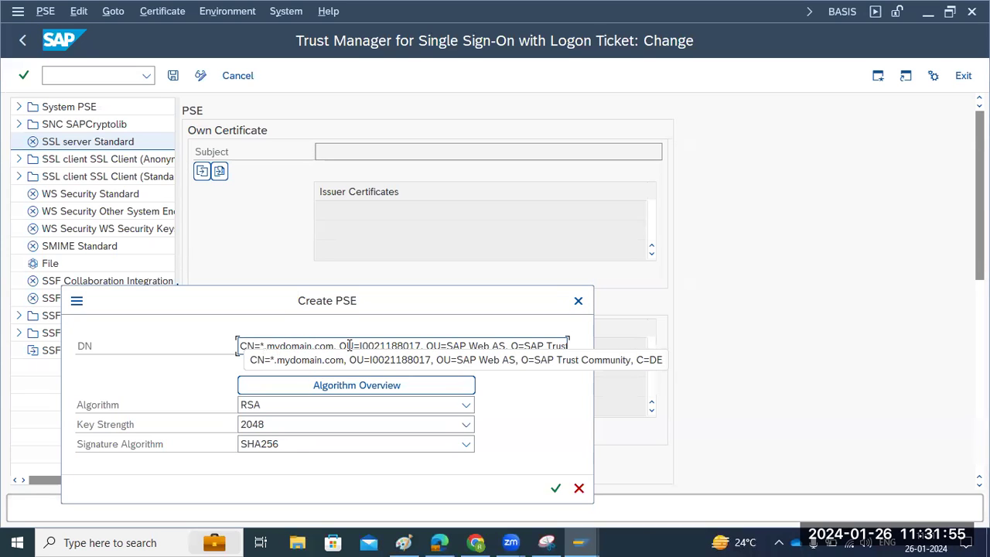
pyautogui.moveTo(346, 346); pyautogui.dragTo(361, 346)
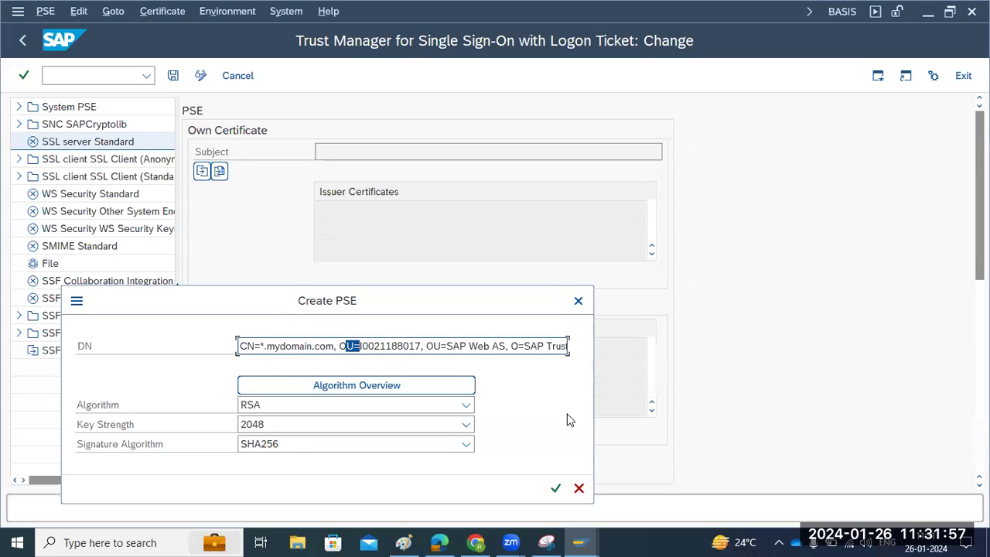
pyautogui.click(556, 489)
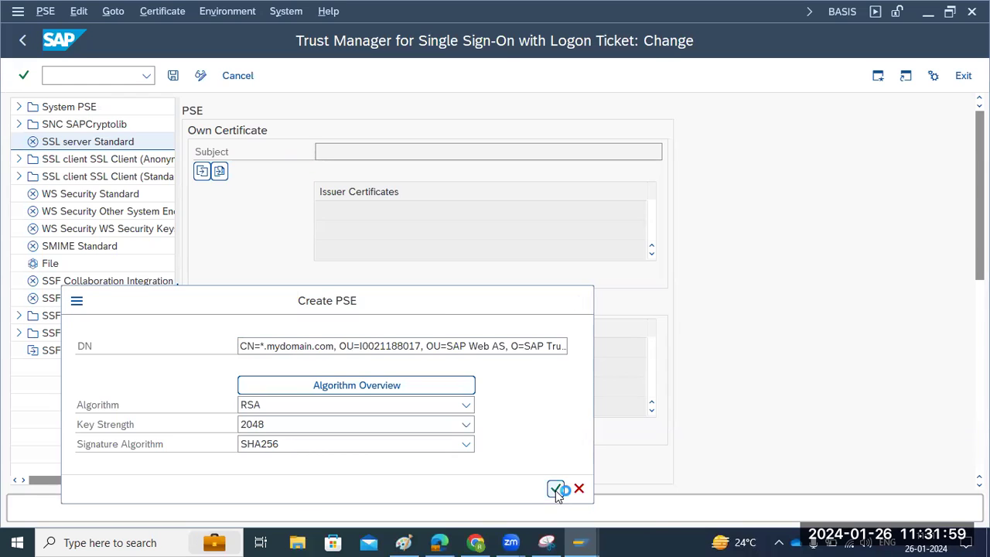
pyautogui.click(499, 517)
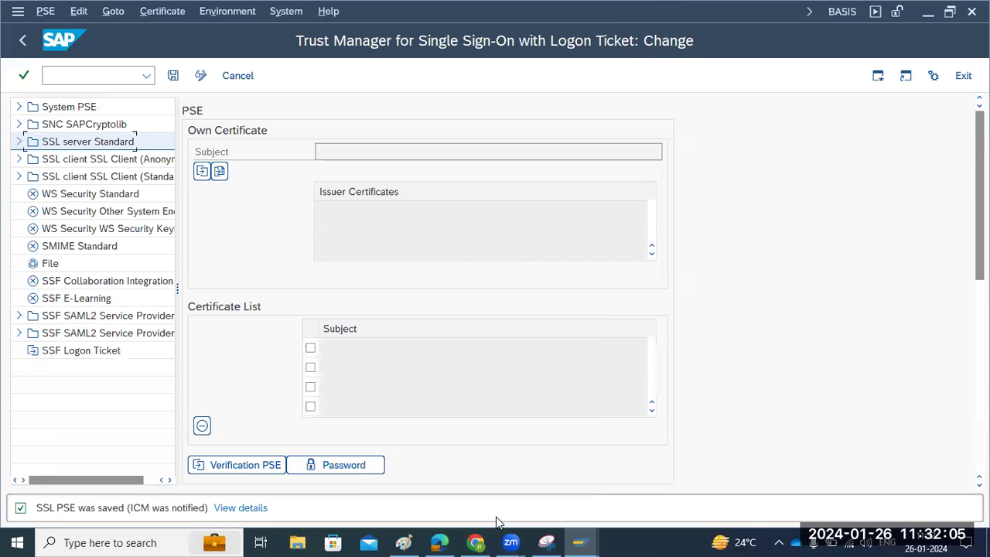
# - Open the new SSL server Standard PSE, generate its certificate request and select the whole request text
pyautogui.click(20, 142)
pyautogui.click(68, 141)
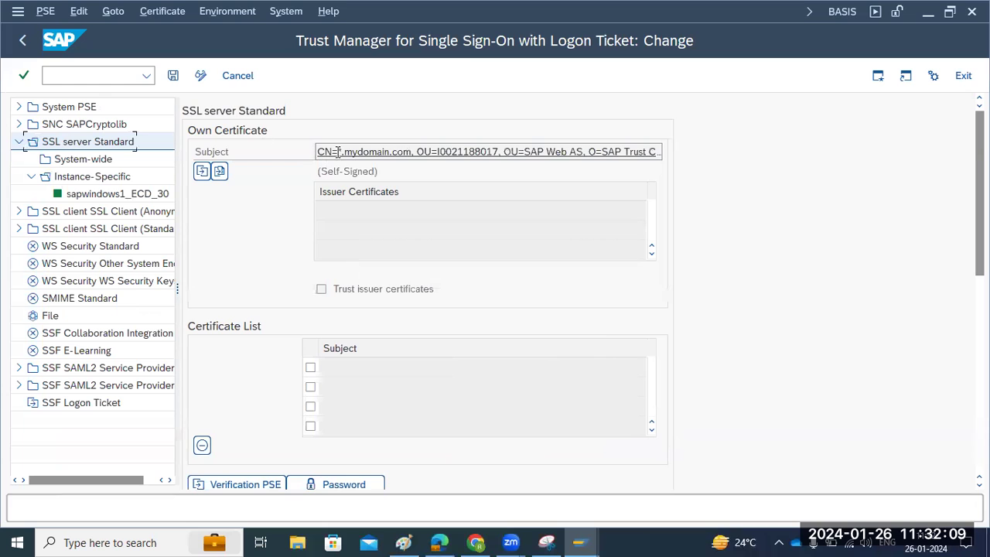
pyautogui.click(202, 172)
pyautogui.moveTo(82, 120); pyautogui.dragTo(312, 307)
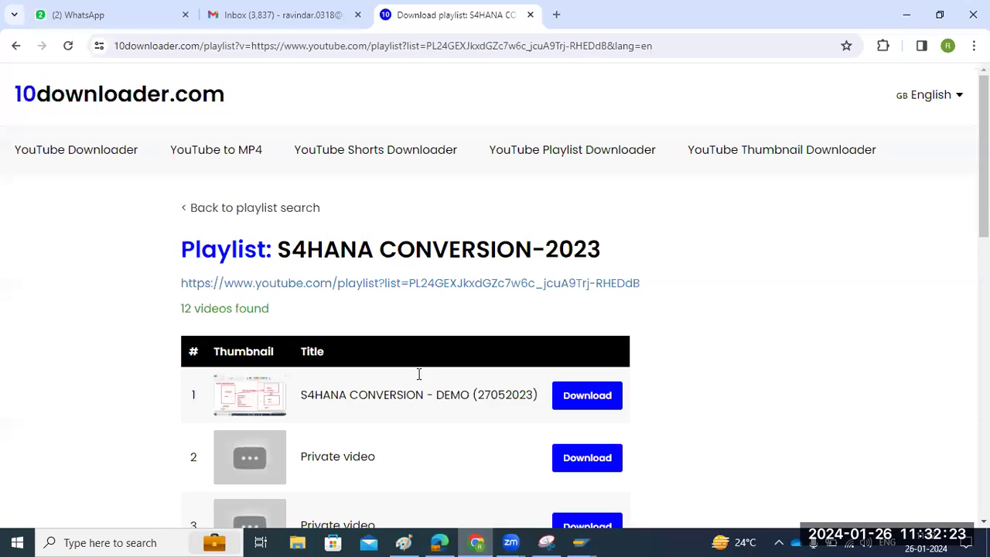
# - Switch to Chrome, search the web for GODAAY in a new tab, look over the results and close that tab
pyautogui.click(476, 542)
pyautogui.hotkey('ctrl', 't')
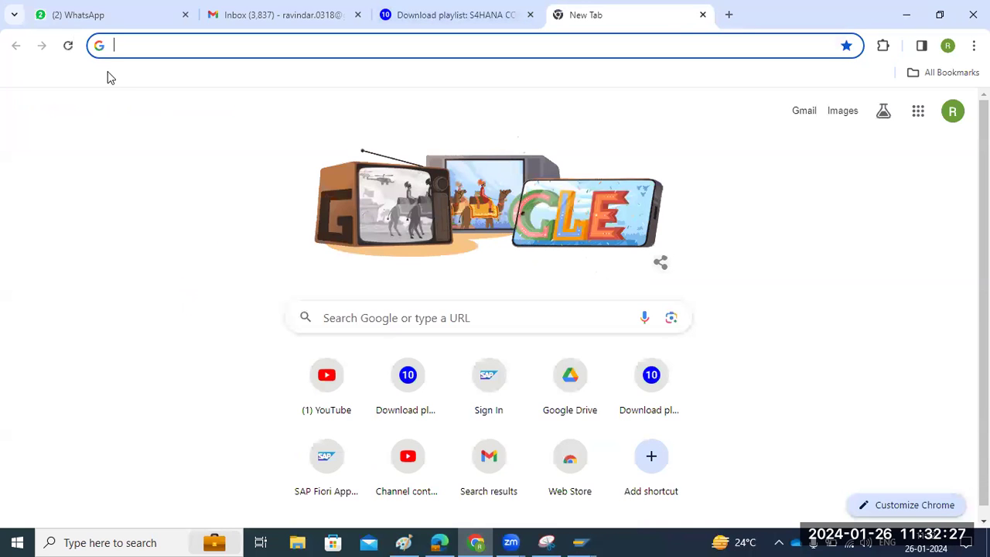
pyautogui.write('GOD')
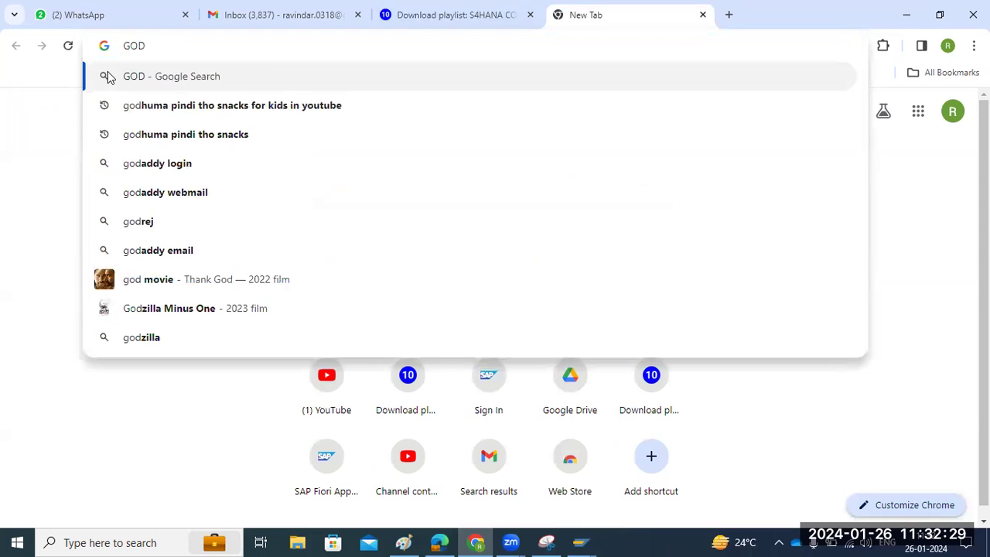
pyautogui.write('AAY')
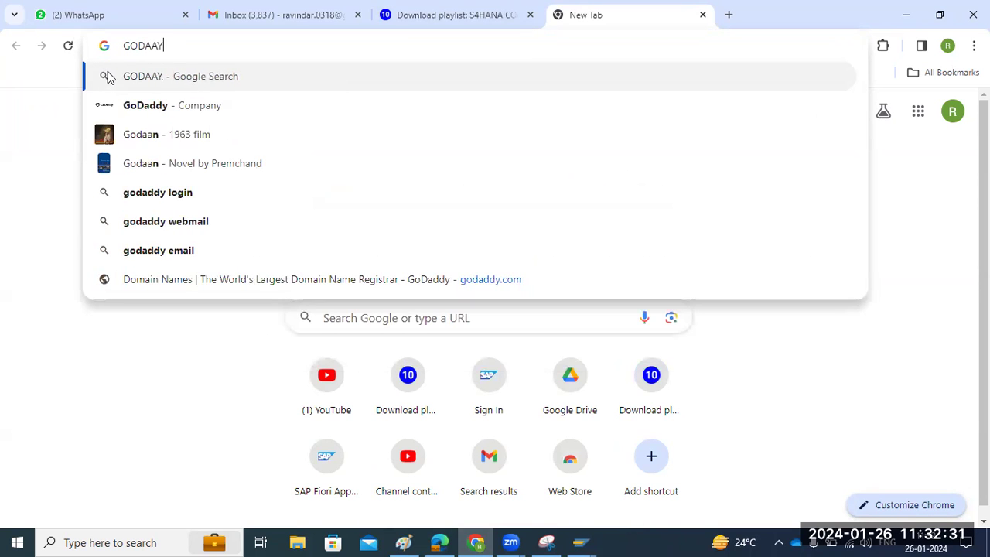
pyautogui.press('Return')
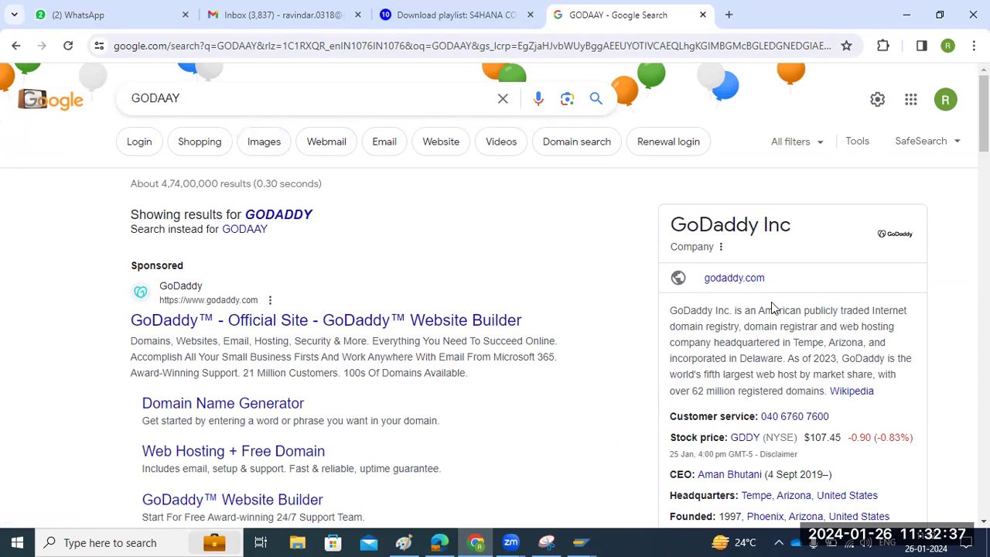
pyautogui.scroll(-2, 433, 402)
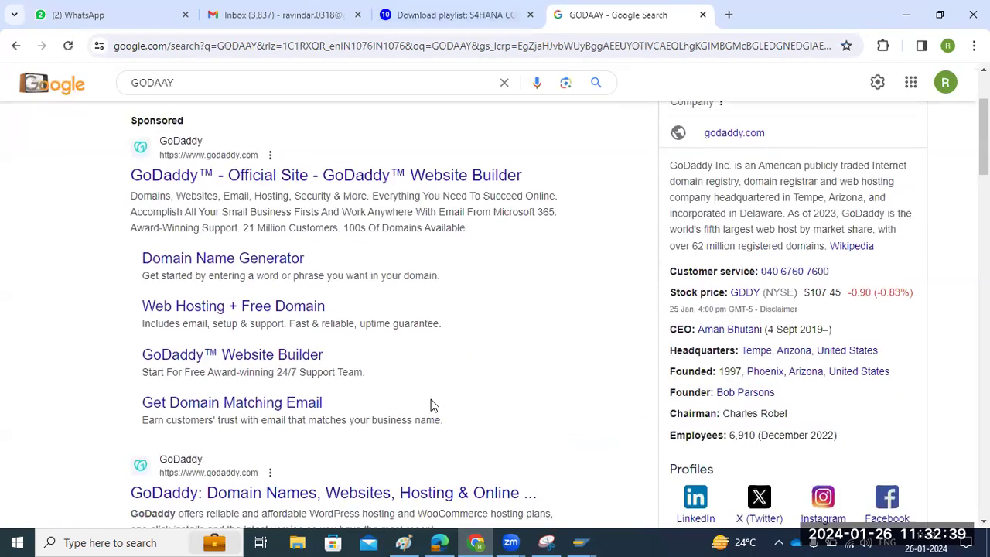
pyautogui.scroll(2, 431, 402)
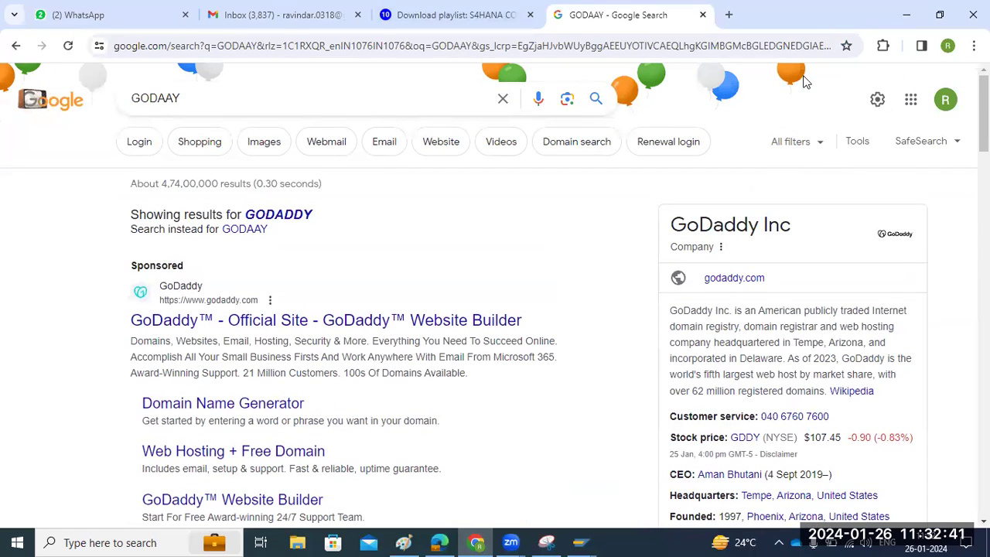
pyautogui.hotkey('ctrl', 'w')
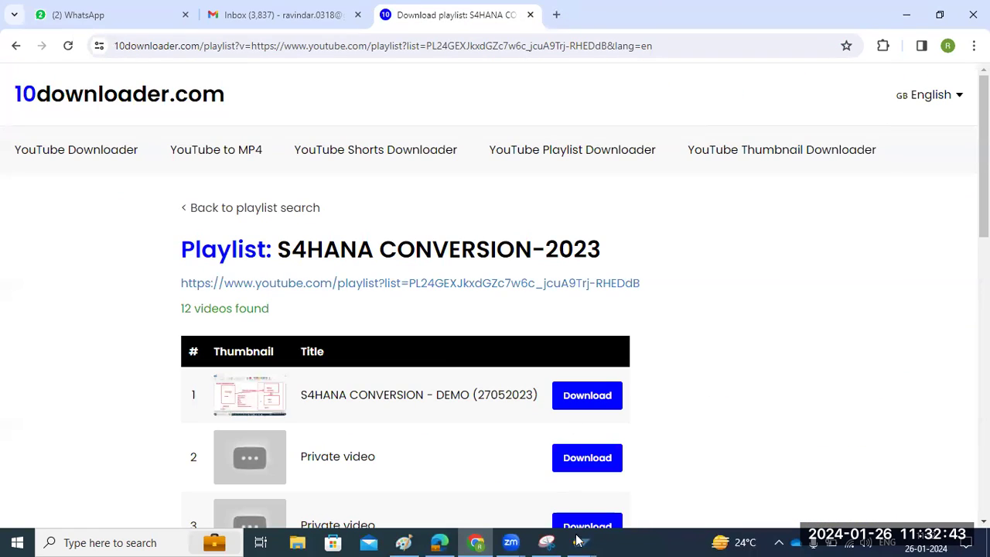
# - Switch back to SAP and close the certificate request
pyautogui.moveTo(582, 542)
pyautogui.click(634, 490)
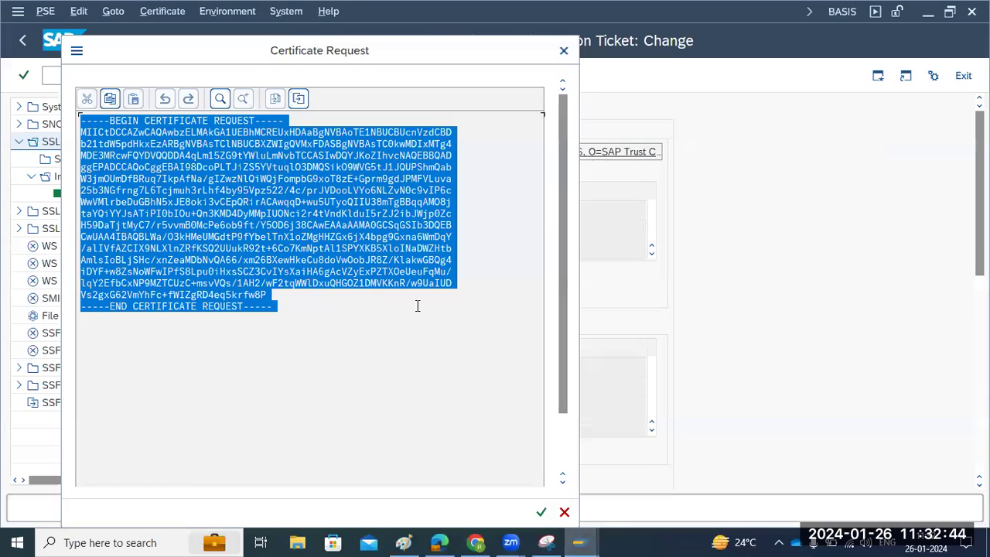
pyautogui.click(563, 513)
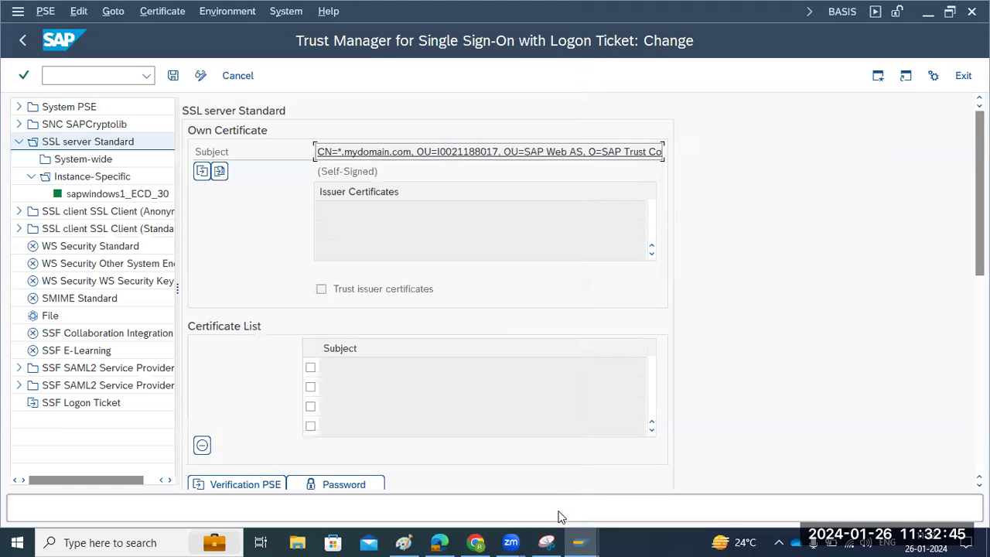
# - View the certificate response import and its file selection for the SSL server Standard PSE, cancelling both
pyautogui.click(221, 172)
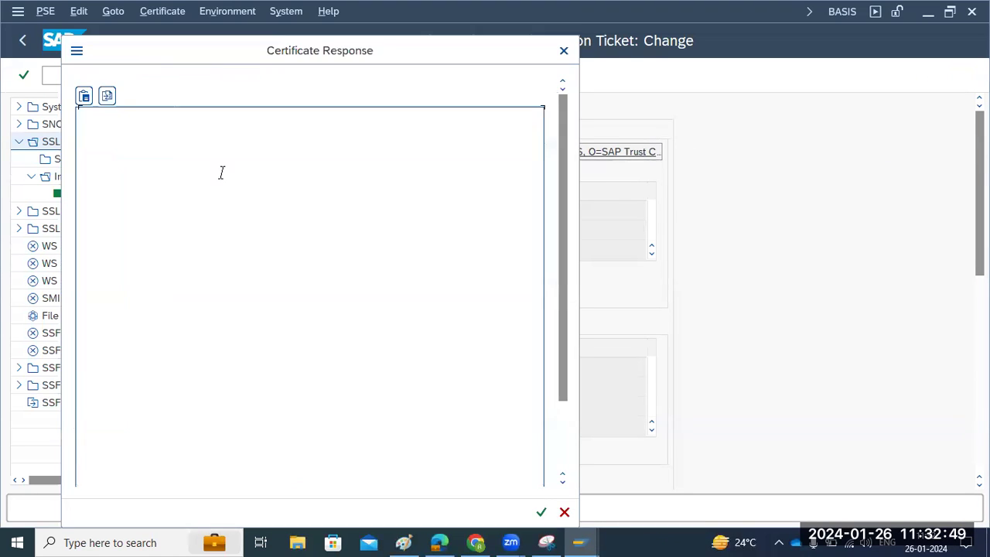
pyautogui.click(107, 96)
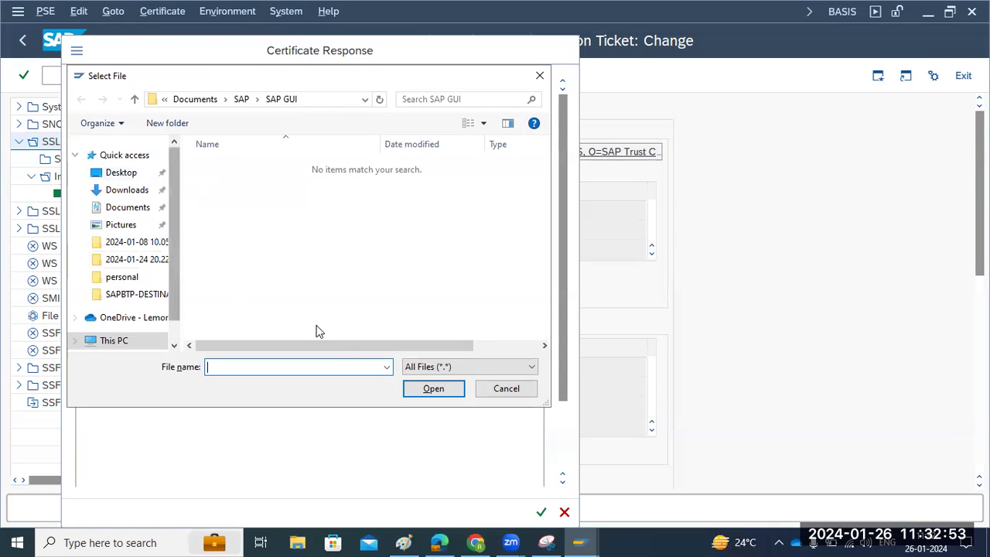
pyautogui.click(502, 393)
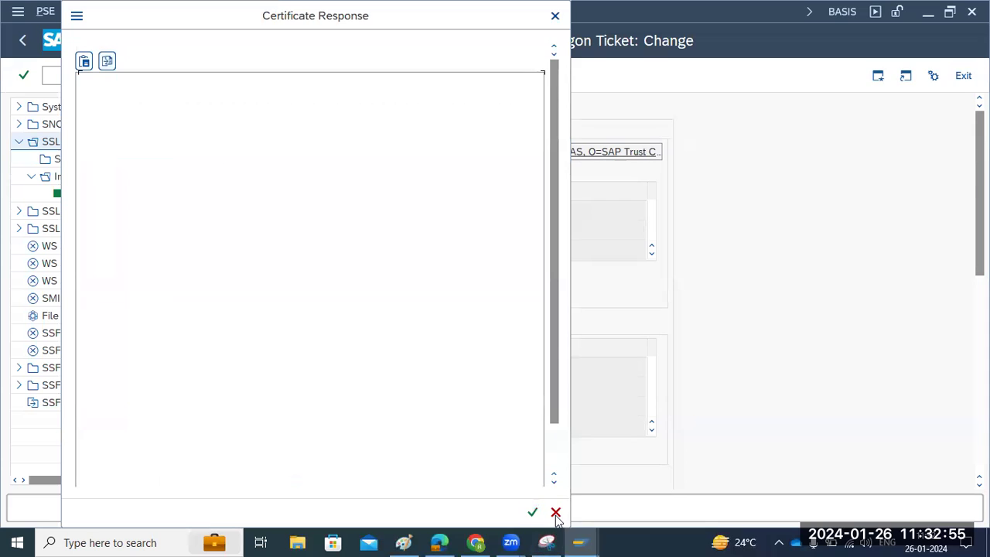
pyautogui.click(563, 512)
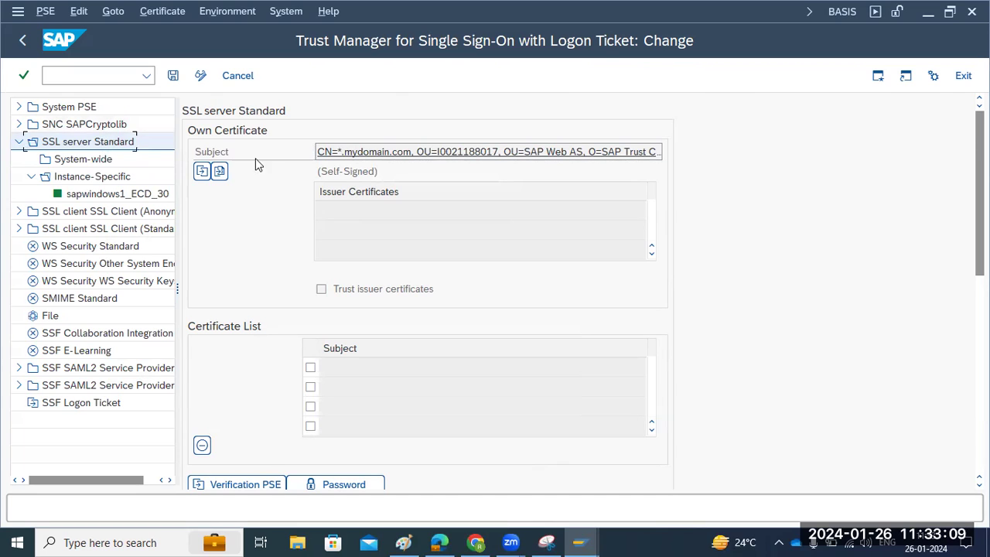
# - Leave the Trust Manager and restart it with the command /nstrustsso2
pyautogui.click(344, 152)
pyautogui.click(239, 77)
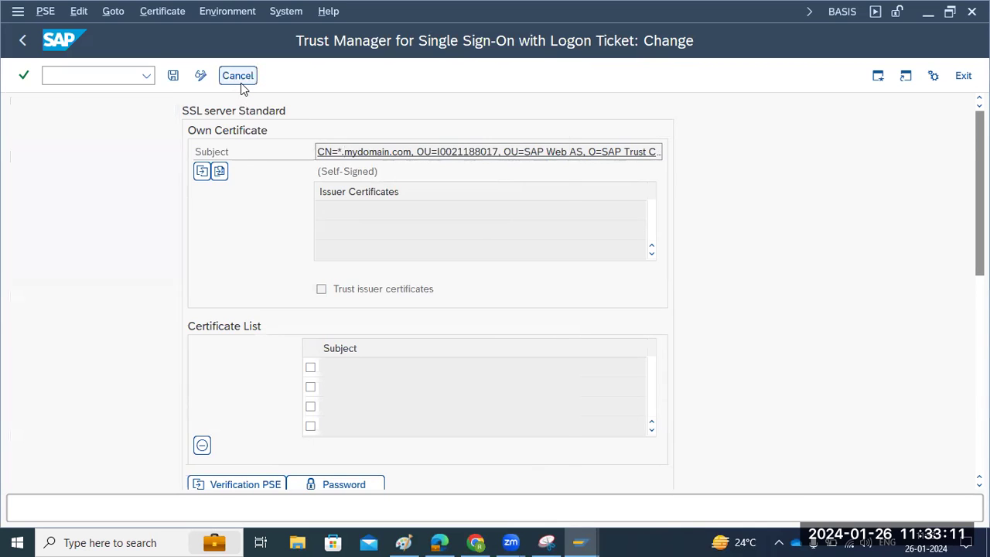
pyautogui.click(146, 76)
pyautogui.click(99, 94)
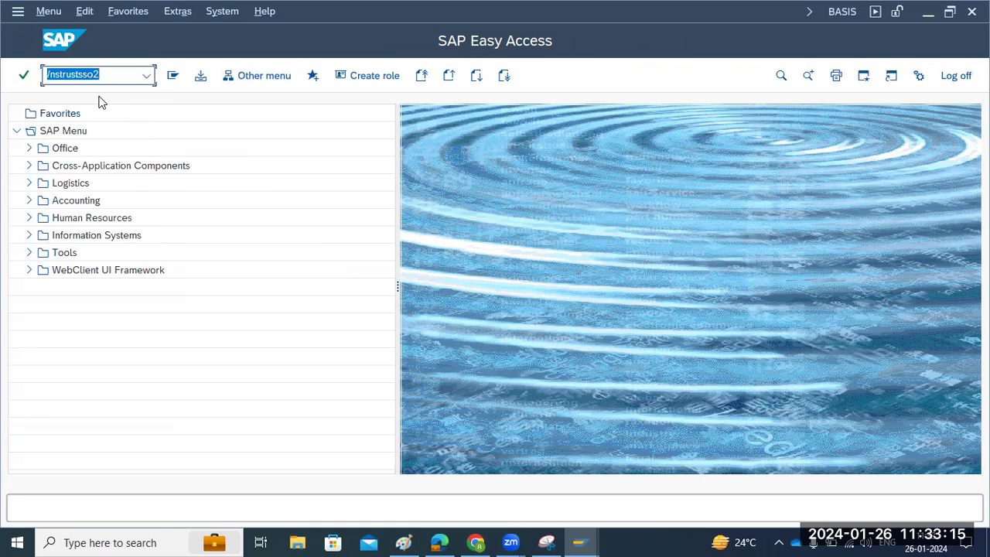
pyautogui.press('Return')
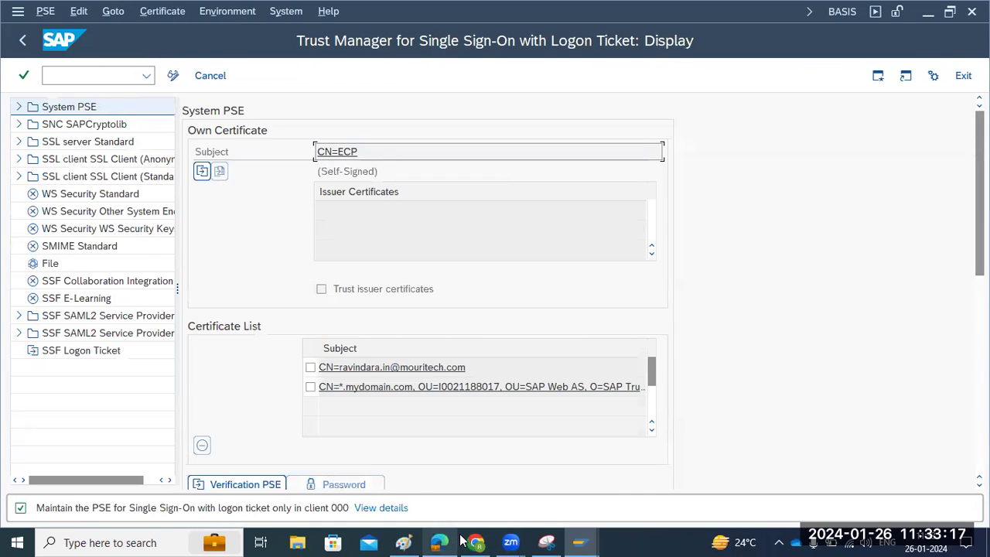
pyautogui.click(464, 541)
pyautogui.click(442, 541)
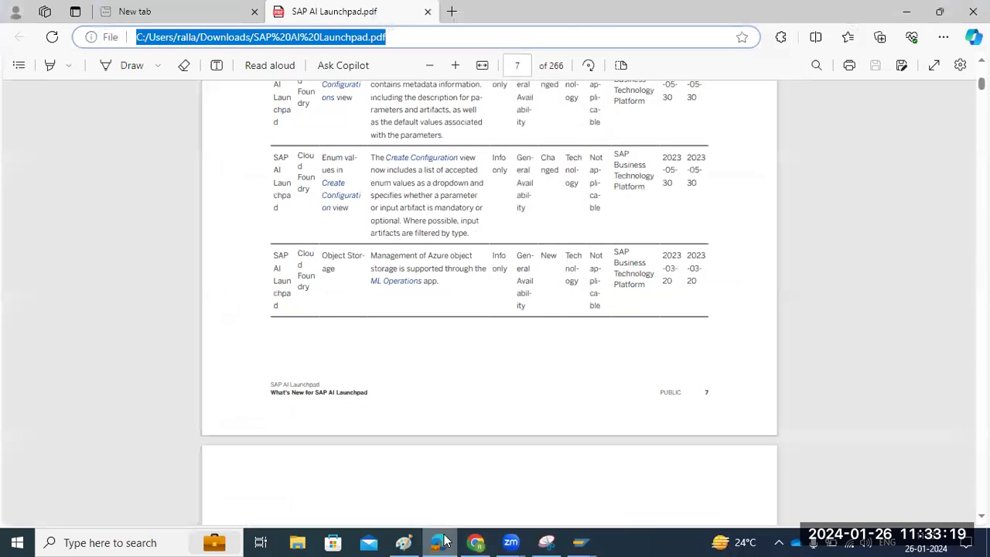
pyautogui.click(452, 11)
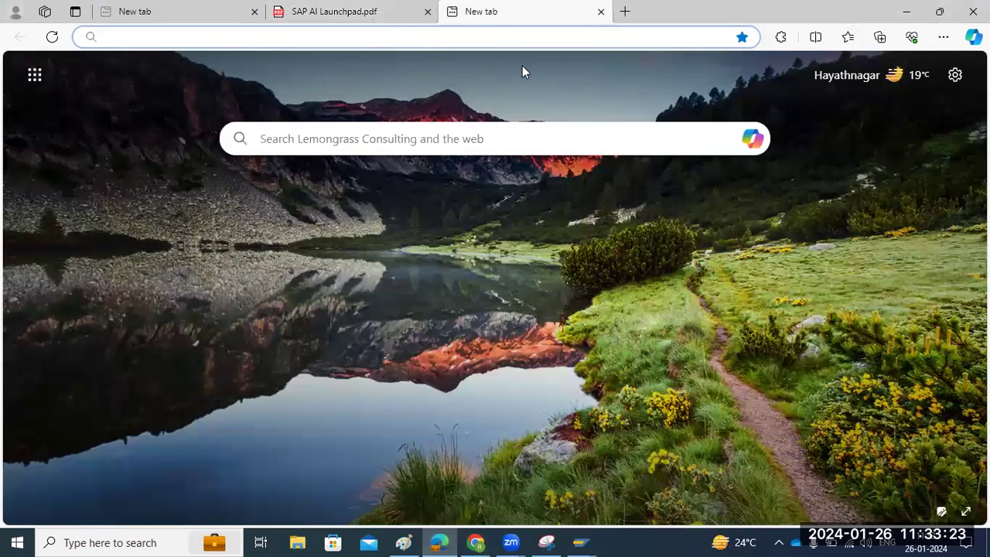
pyautogui.click(599, 11)
# - Open the SAP BTP Trial sign-in page in a new Chrome tab, examine its https address and close the tab
pyautogui.click(475, 542)
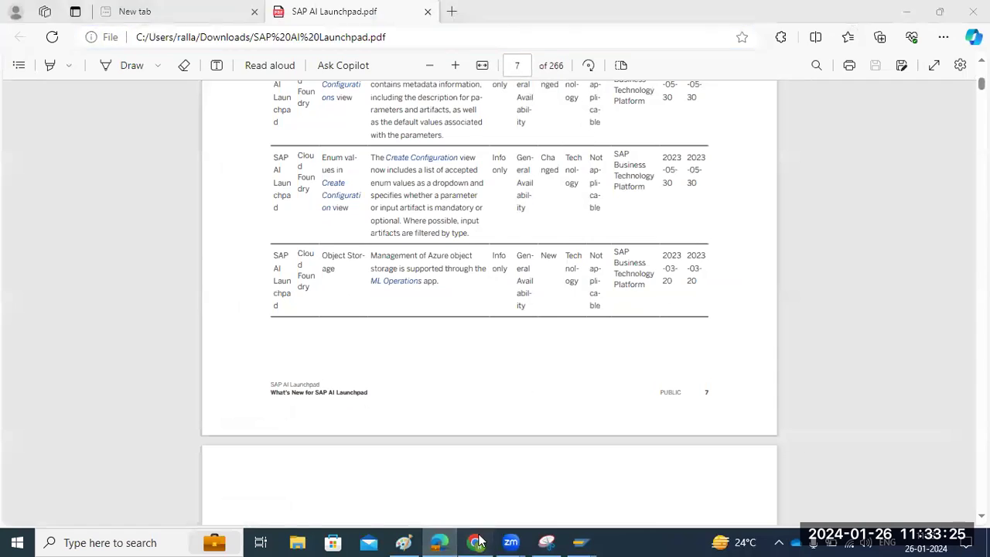
pyautogui.hotkey('ctrl', 't')
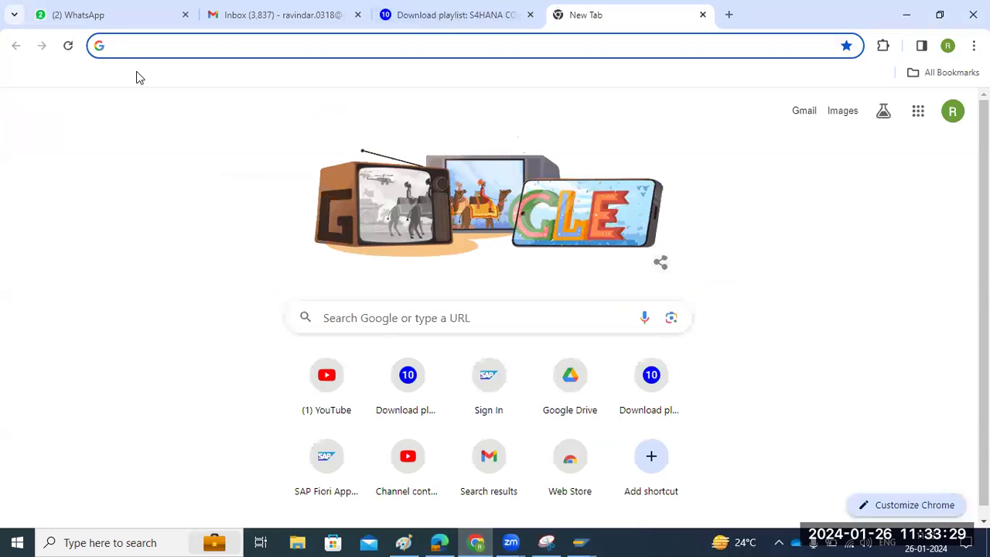
pyautogui.write('https:')
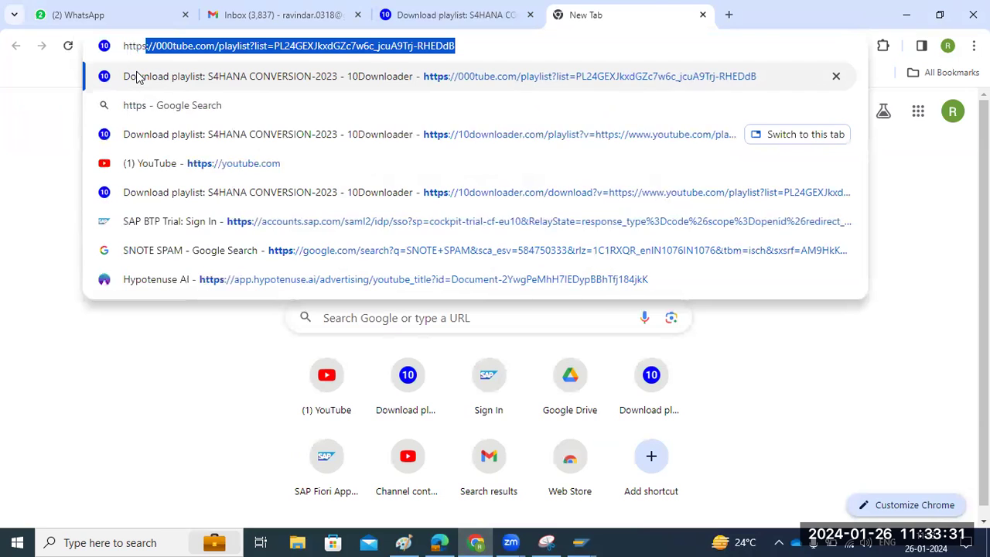
pyautogui.write('//')
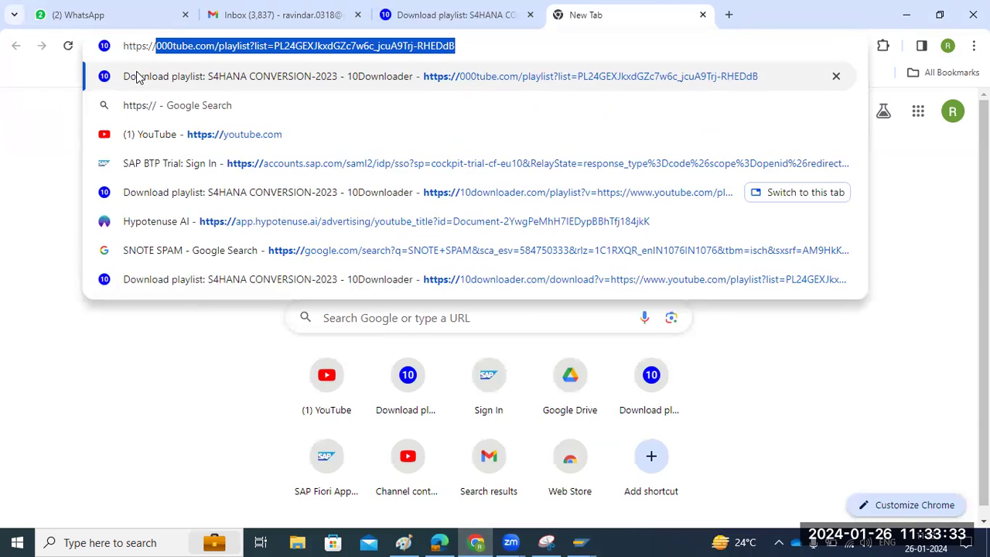
pyautogui.click(171, 163)
pyautogui.click(150, 55)
pyautogui.doubleClick(149, 67)
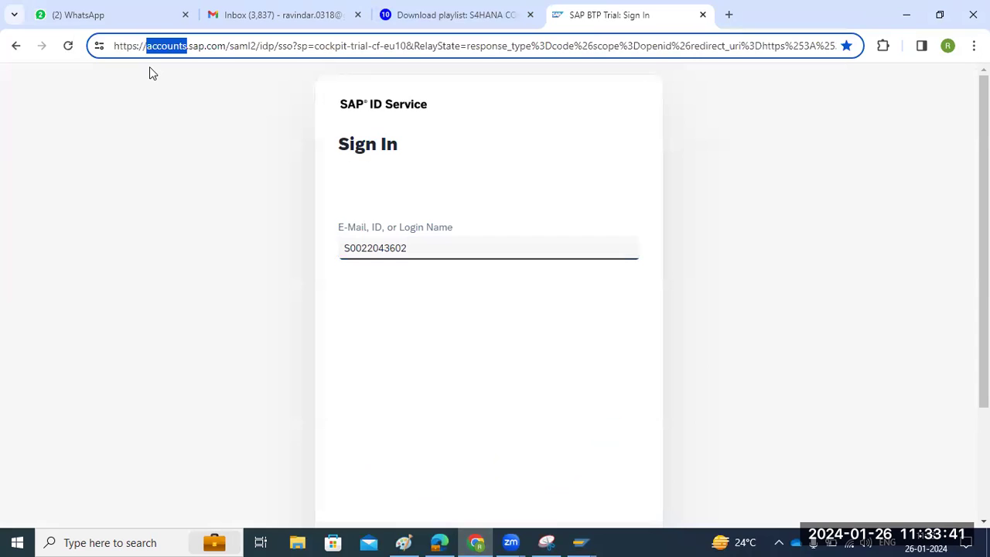
pyautogui.click(149, 67)
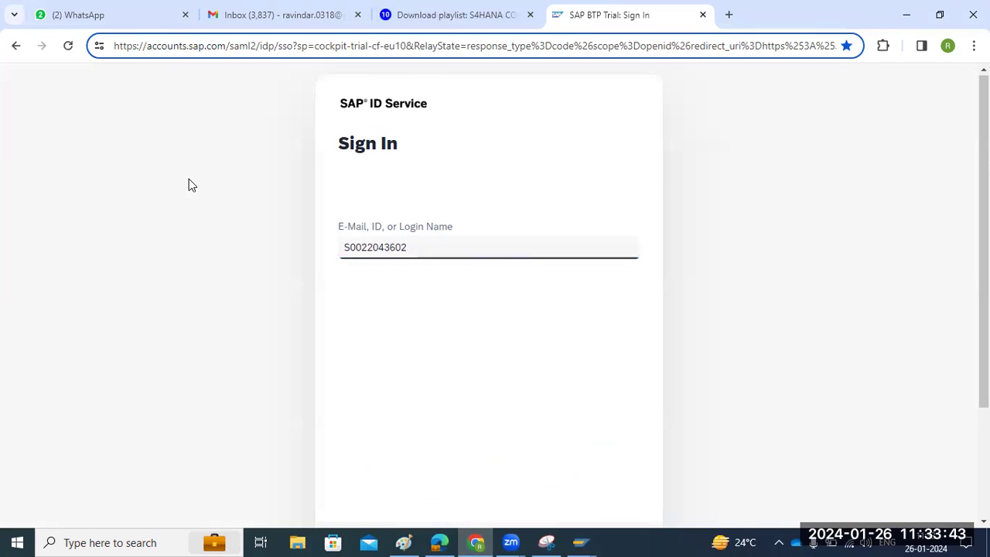
pyautogui.scroll(-2, 192, 193)
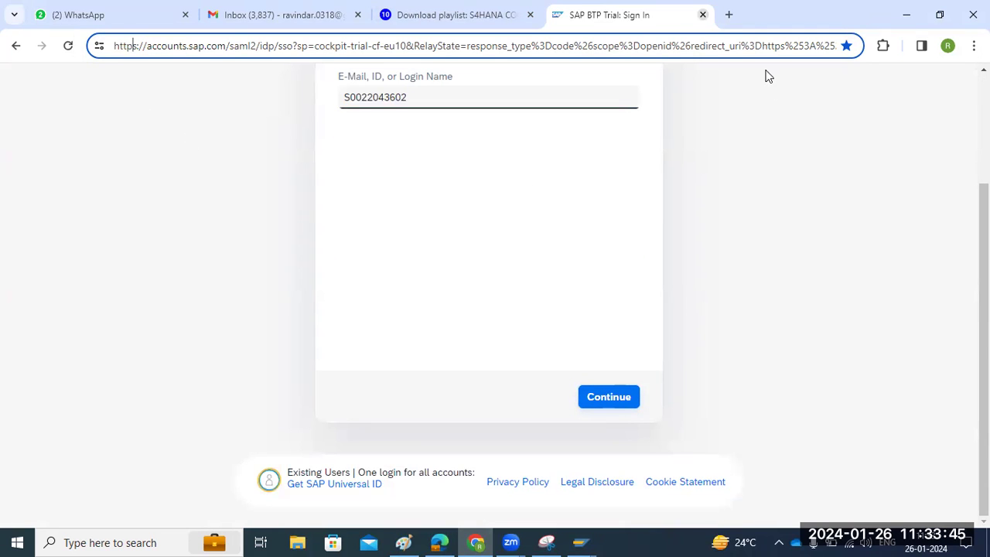
pyautogui.hotkey('ctrl', 'w')
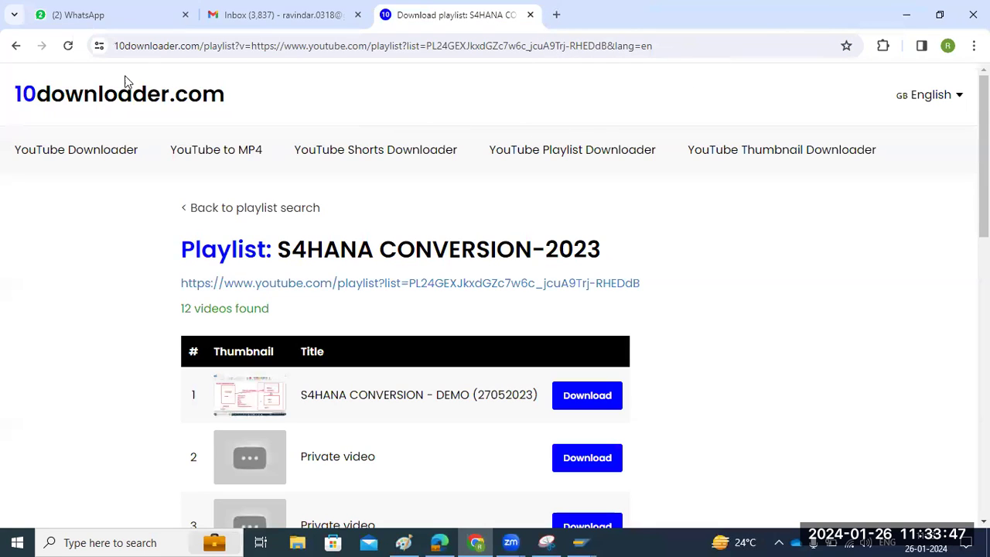
# - View the 10downloader.com certificate, examine its issue and expiry dates, compare it with the page address and close the viewer
pyautogui.click(99, 45)
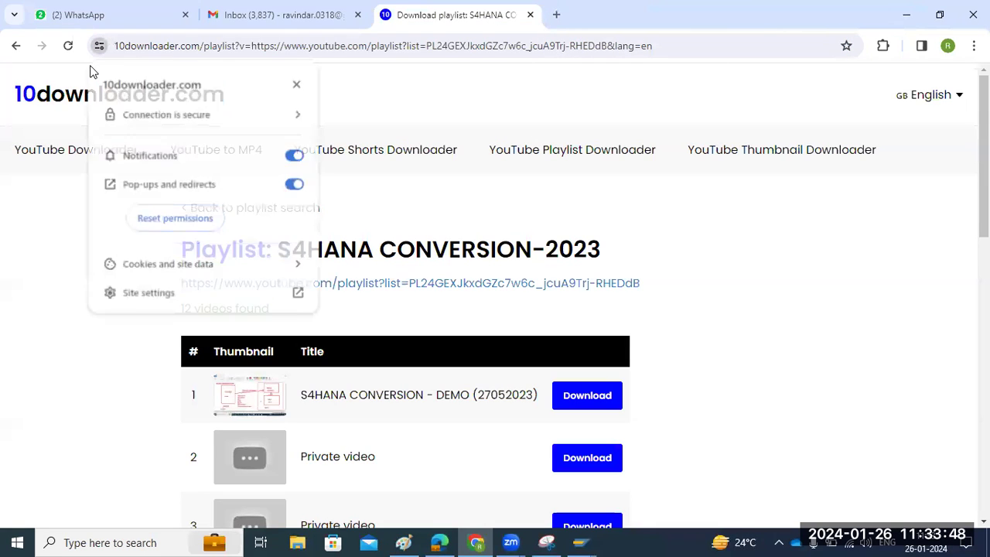
pyautogui.click(168, 118)
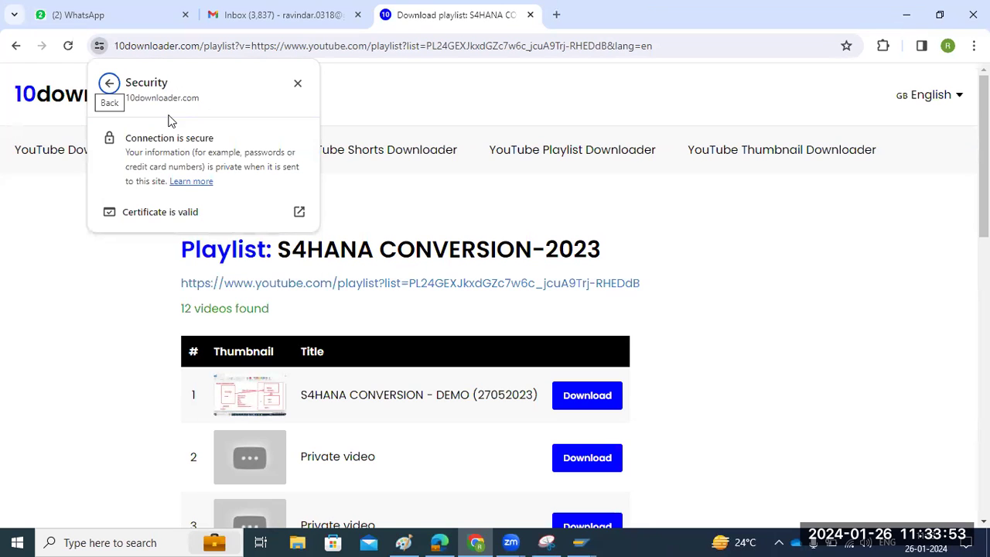
pyautogui.click(300, 212)
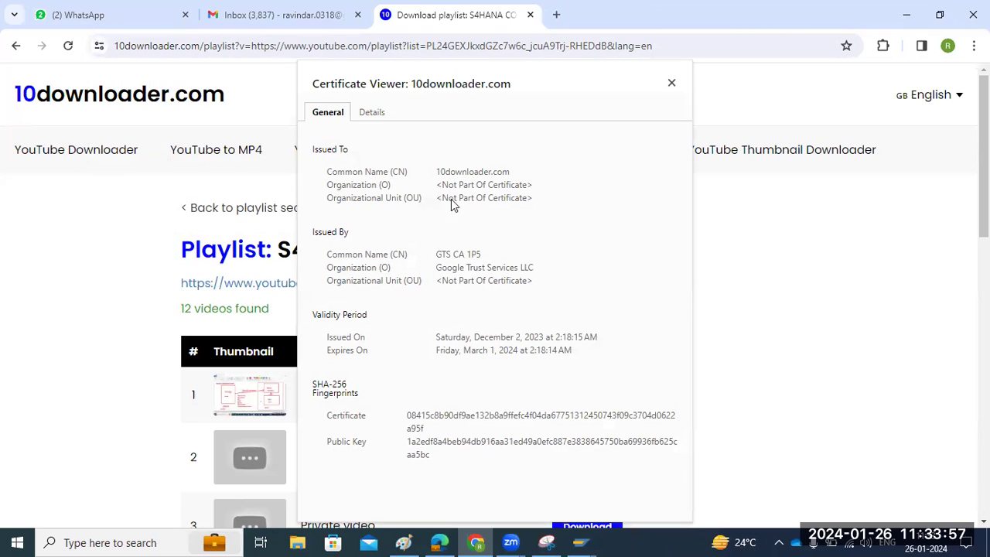
pyautogui.moveTo(478, 349); pyautogui.dragTo(515, 352)
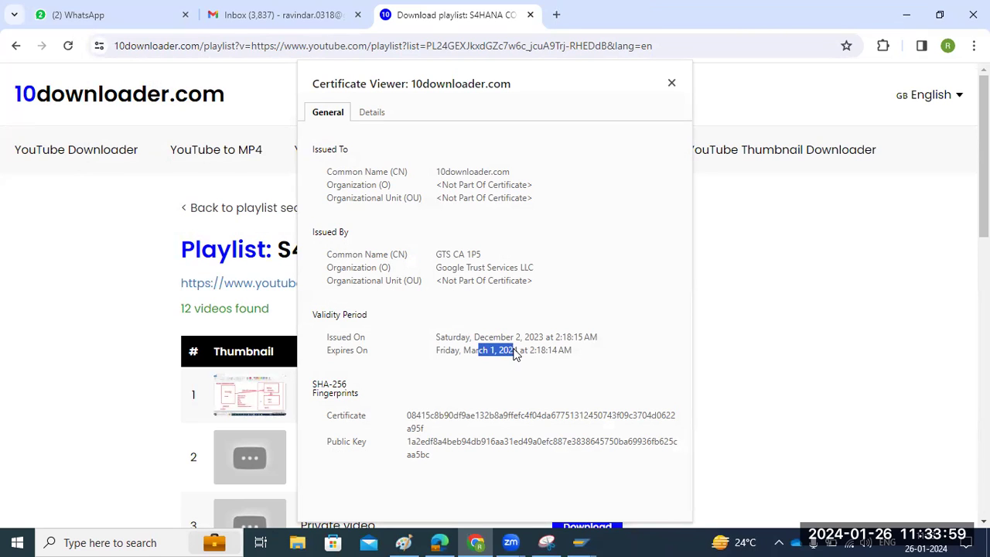
pyautogui.click(481, 354)
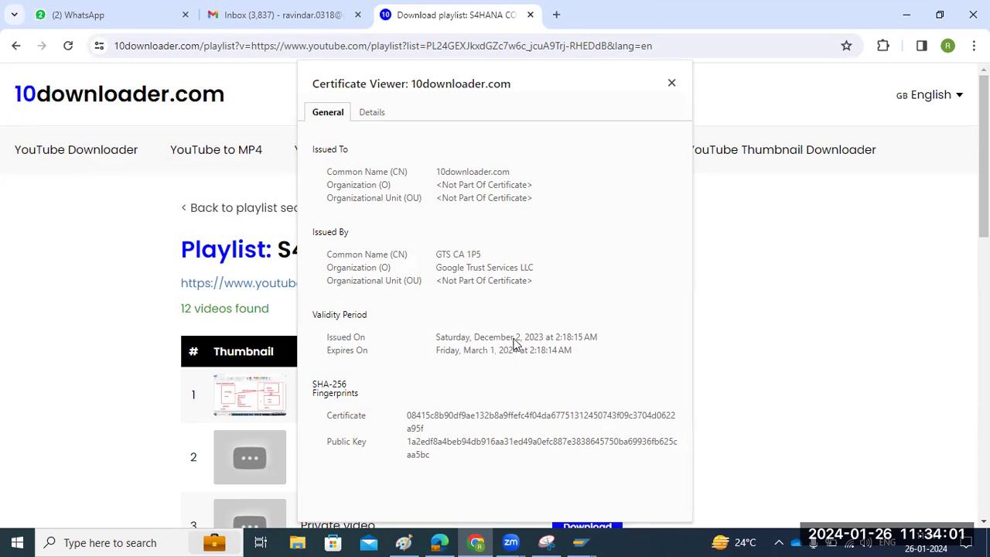
pyautogui.moveTo(510, 341); pyautogui.dragTo(551, 338)
pyautogui.moveTo(455, 356); pyautogui.dragTo(589, 353)
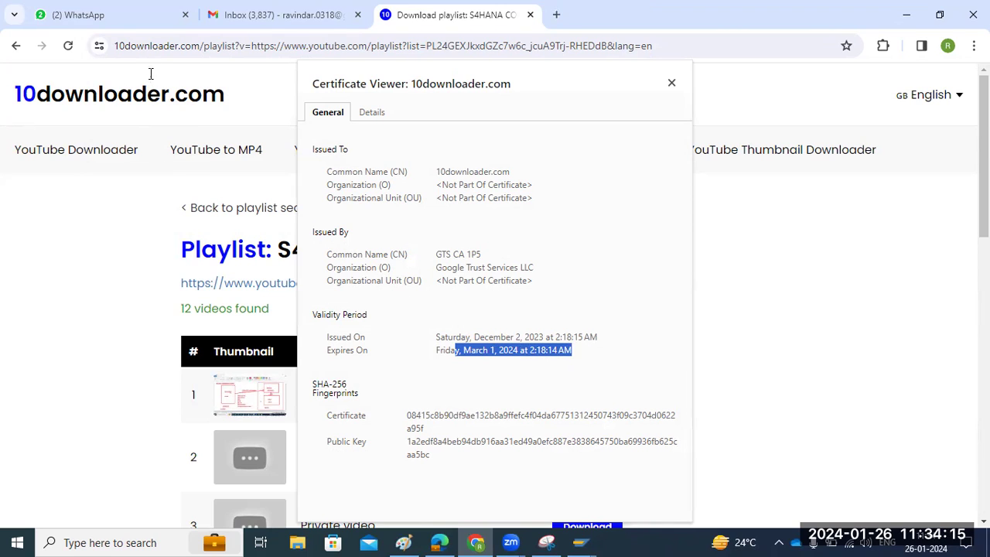
pyautogui.doubleClick(149, 47)
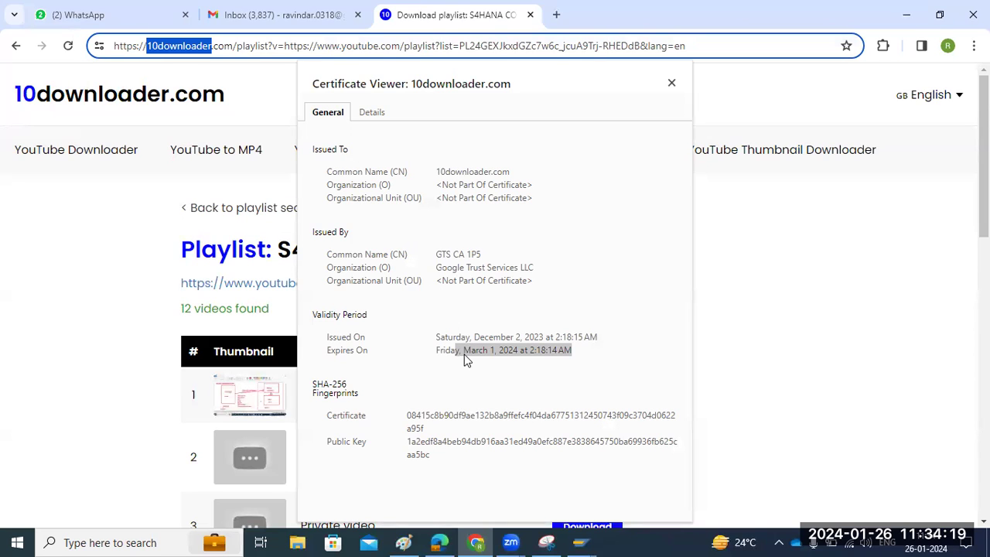
pyautogui.click(672, 83)
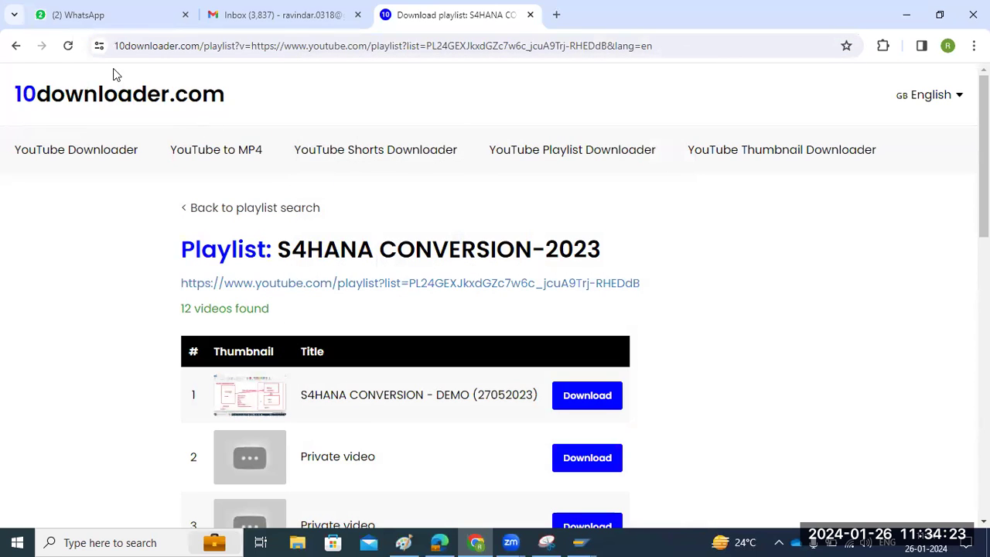
# - Reopen the 10downloader.com certificate from the site's connection information and examine the common name it is issued to
pyautogui.click(99, 46)
pyautogui.click(177, 126)
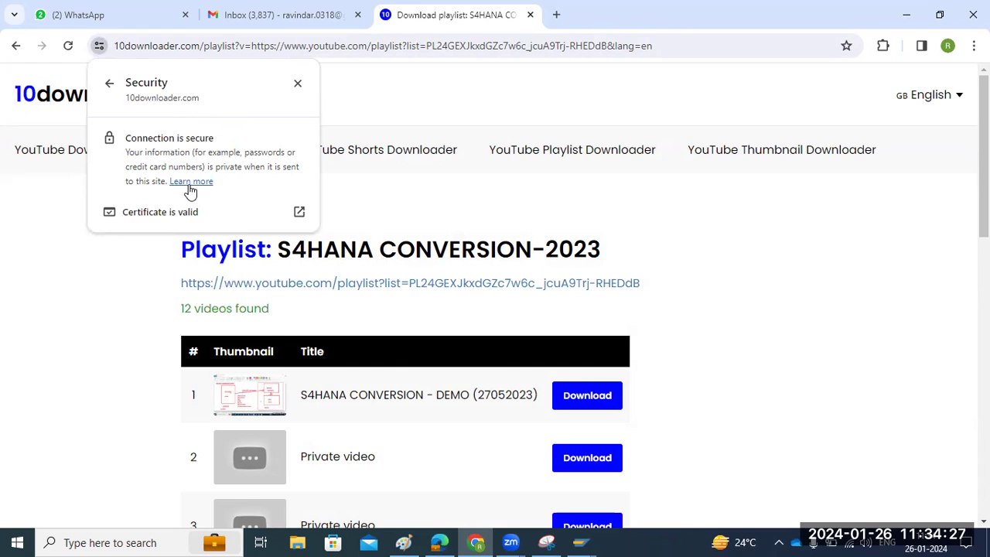
pyautogui.click(171, 211)
pyautogui.moveTo(437, 173); pyautogui.dragTo(520, 184)
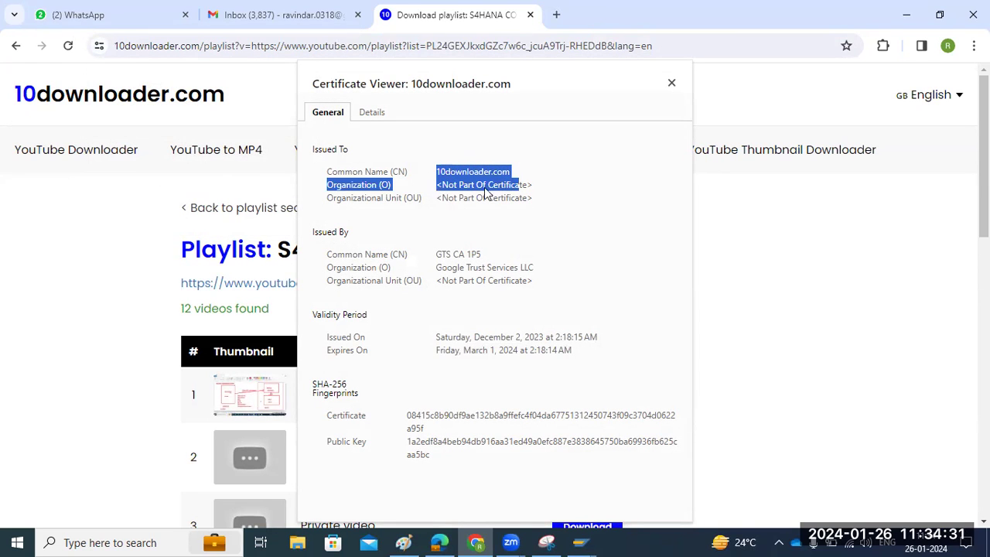
# - Switch to SAP and examine the domain in the own certificate subject of the SSL server Standard PSE
pyautogui.click(580, 542)
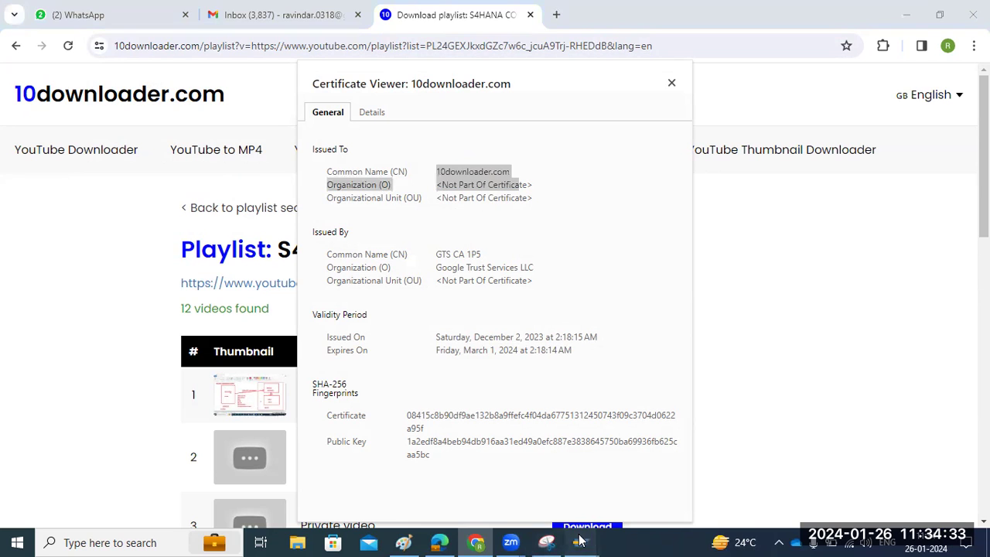
pyautogui.click(628, 482)
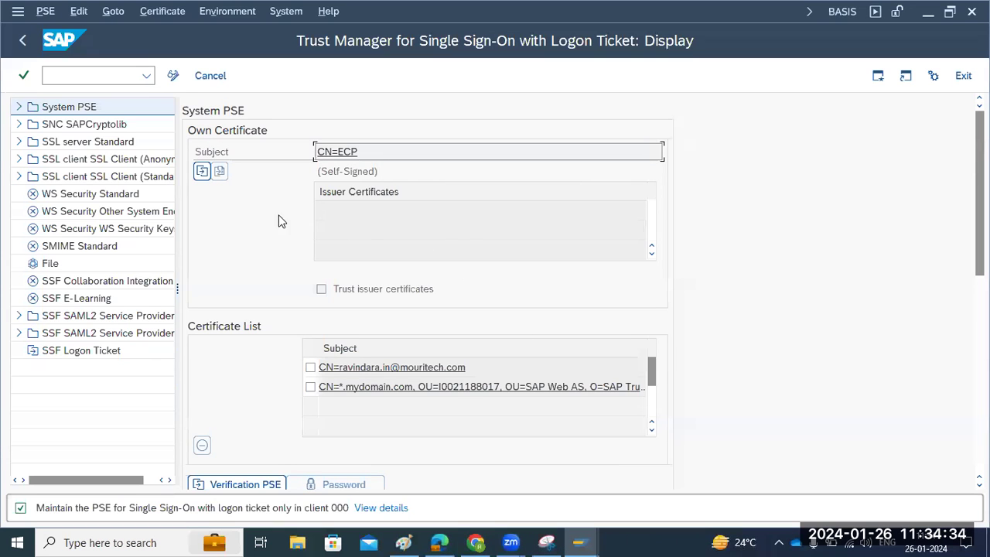
pyautogui.click(77, 142)
pyautogui.click(471, 152)
pyautogui.moveTo(341, 152); pyautogui.dragTo(403, 154)
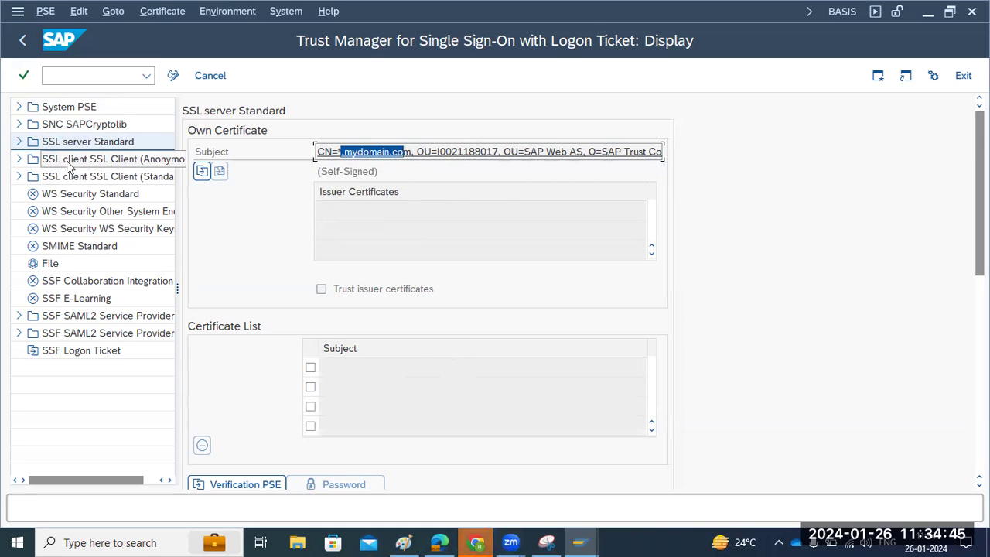
pyautogui.click(361, 151)
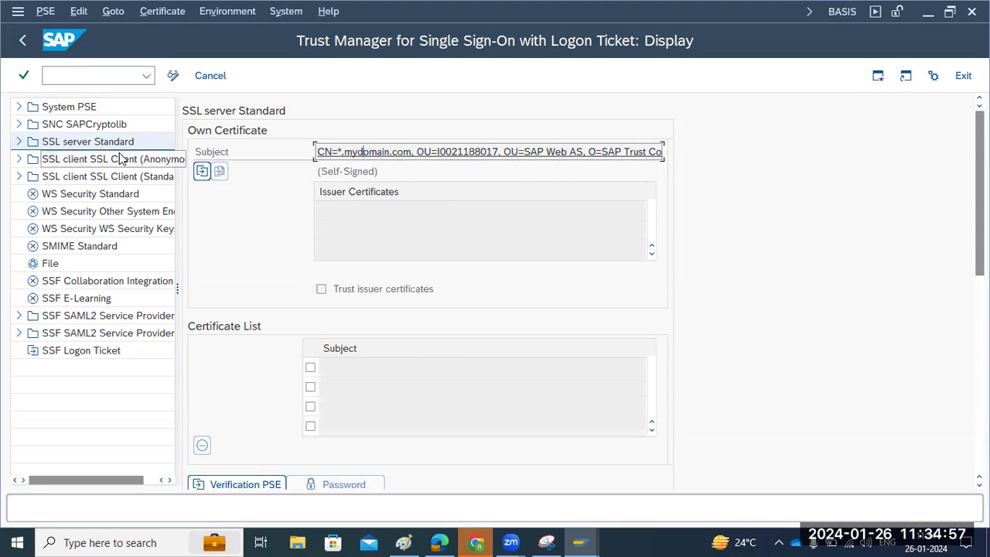
# - Compare the certificates of the SSL client Anonymous and Standard PSEs, the SSL server Standard PSE and the System PSE
pyautogui.click(57, 161)
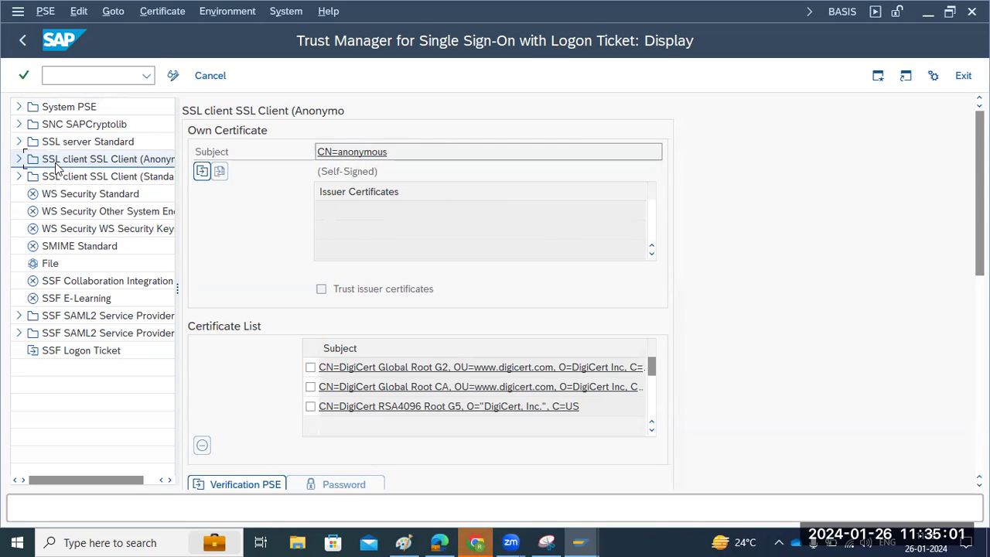
pyautogui.click(62, 180)
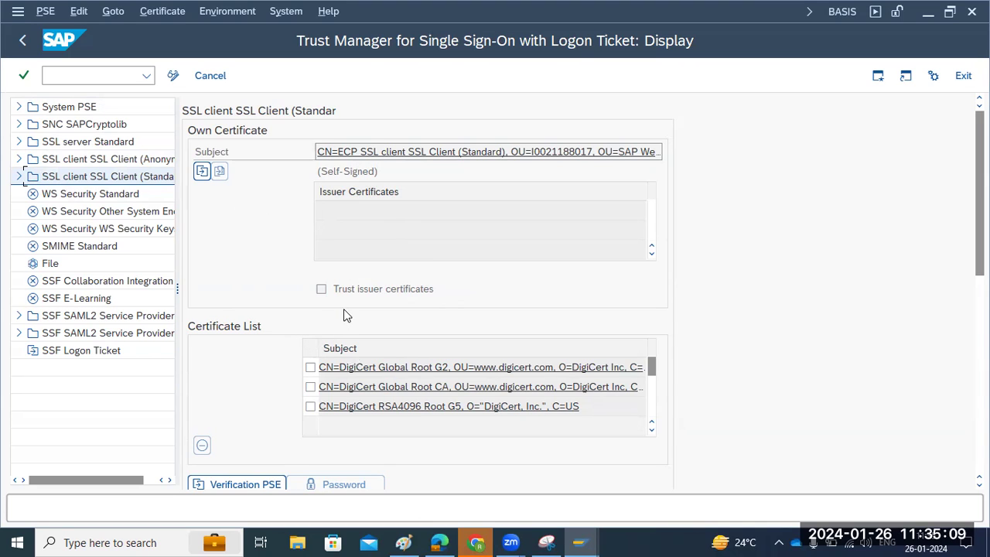
pyautogui.click(105, 161)
pyautogui.click(111, 177)
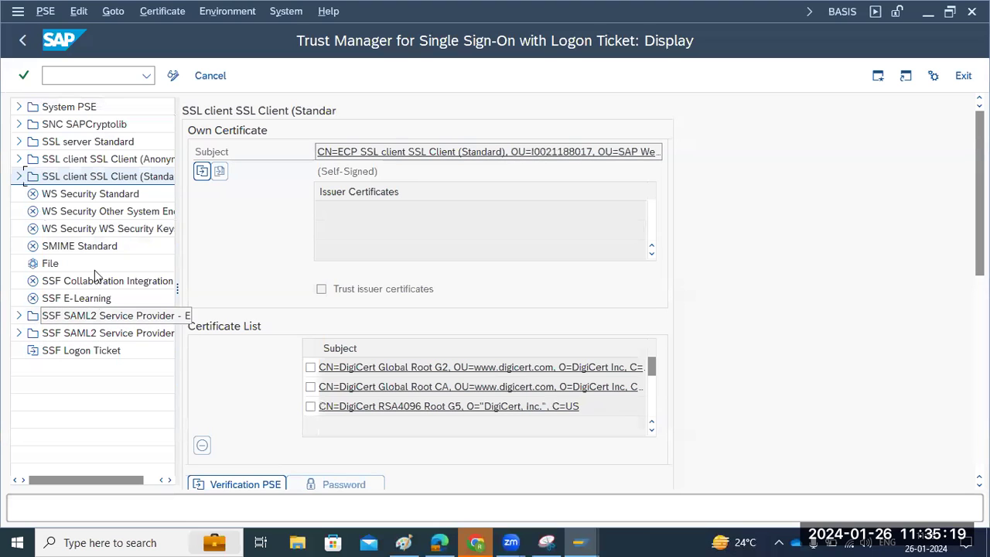
pyautogui.click(59, 144)
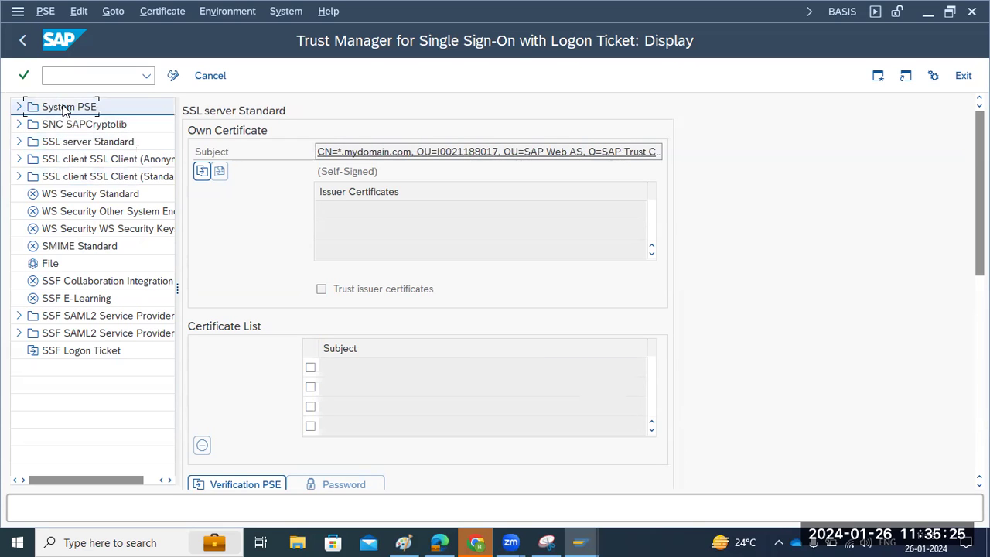
pyautogui.click(65, 109)
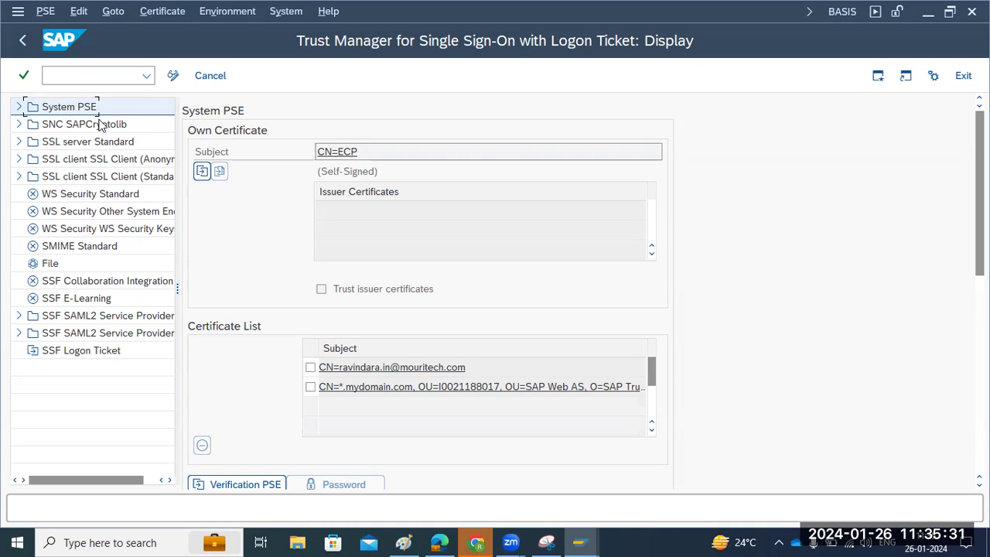
# - In change mode, add the System PSE's own certificate to the Single Sign-On ACL for system ECP, client 100
pyautogui.click(341, 150)
pyautogui.scroll(-10, 450, 406)
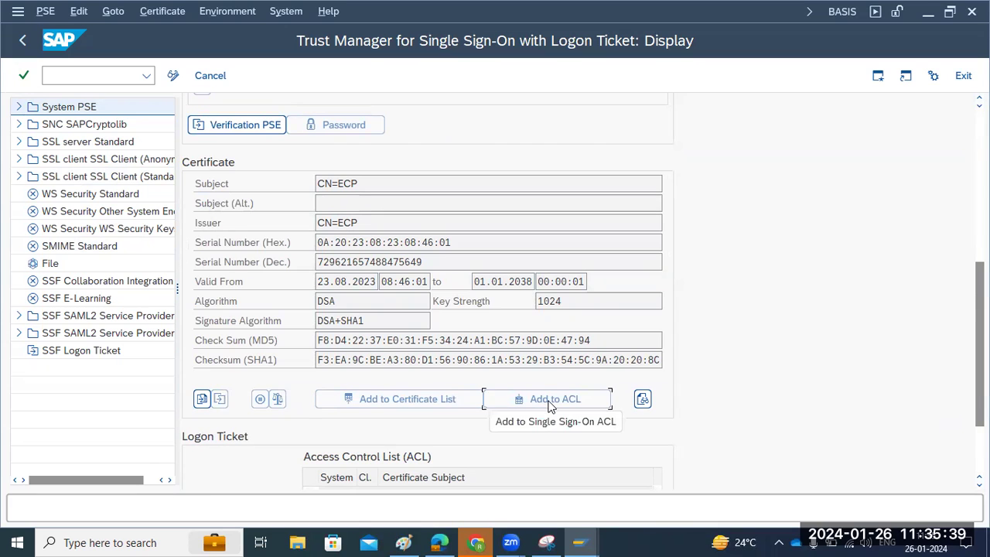
pyautogui.click(173, 75)
pyautogui.scroll(-10, 437, 365)
pyautogui.click(508, 454)
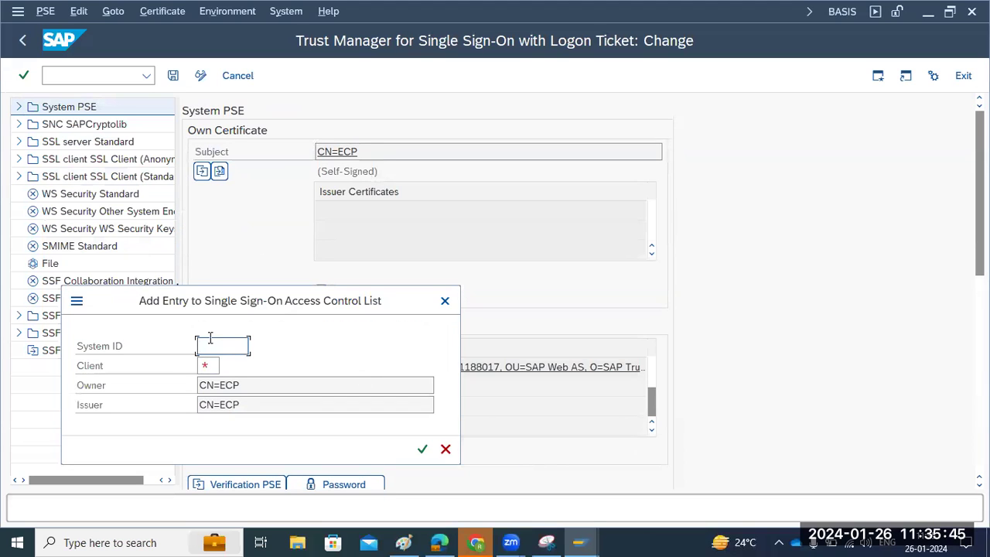
pyautogui.write('ECP')
pyautogui.press('Tab')
pyautogui.write('10')
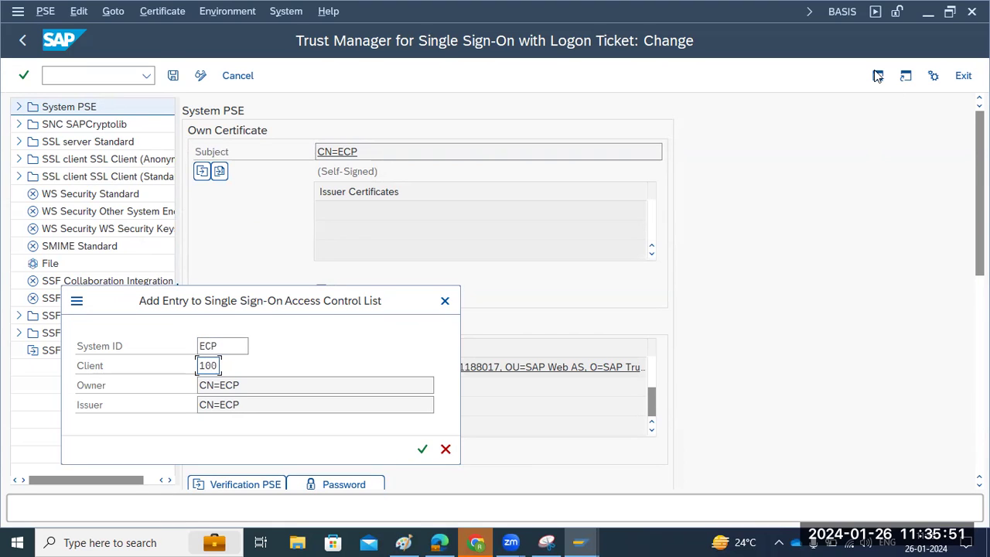
pyautogui.click(422, 448)
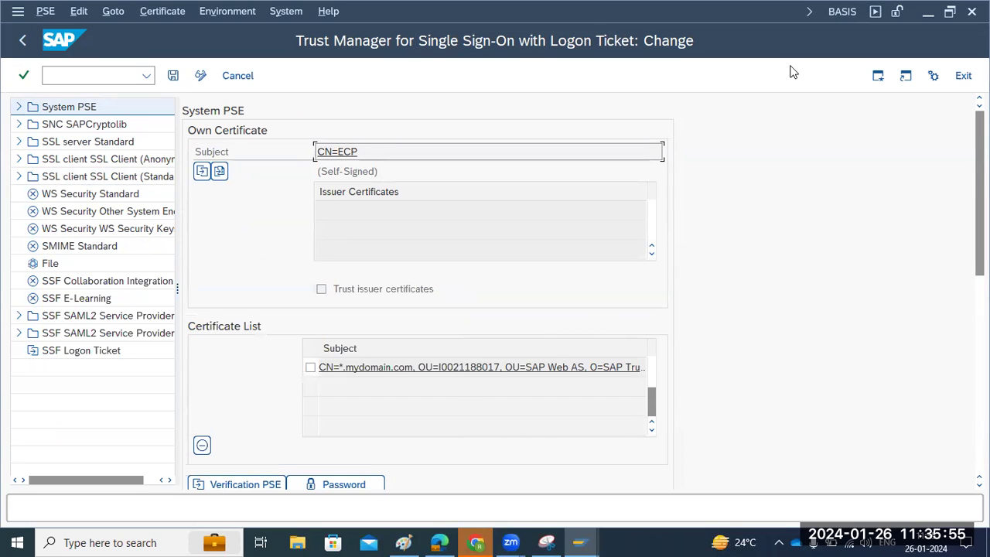
# - Show the system and client in the session status display and examine the logon ticket Access Control List
pyautogui.click(842, 12)
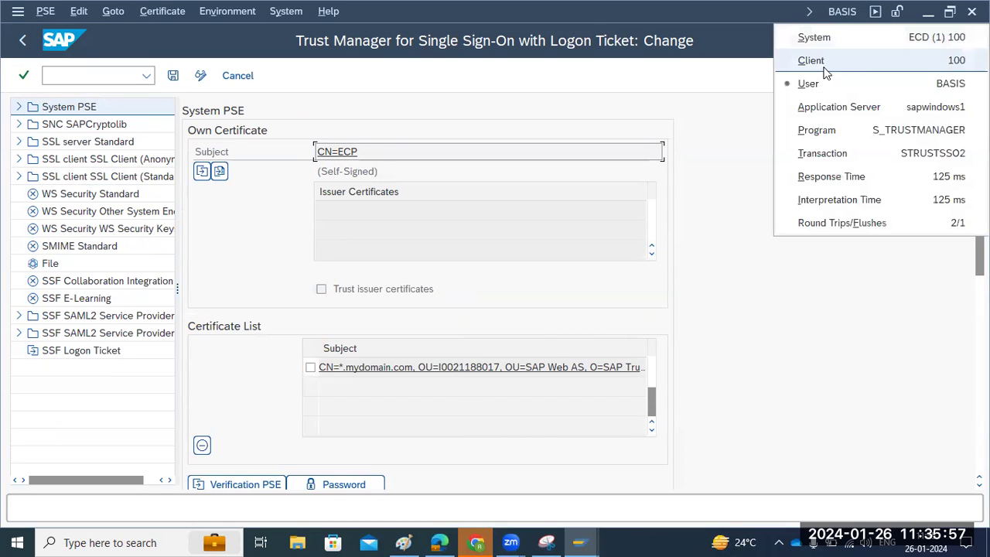
pyautogui.click(866, 29)
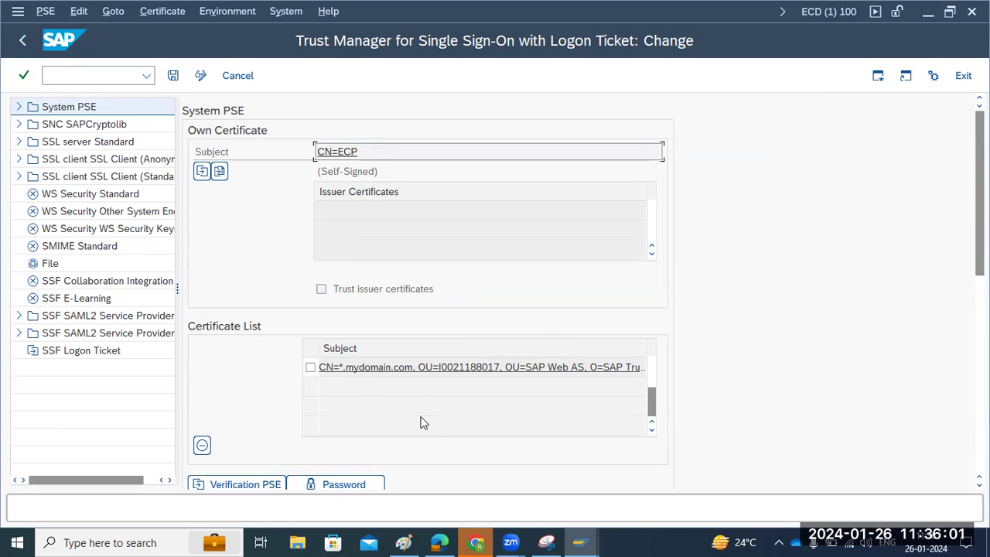
pyautogui.scroll(-2, 433, 441)
pyautogui.scroll(-6, 437, 443)
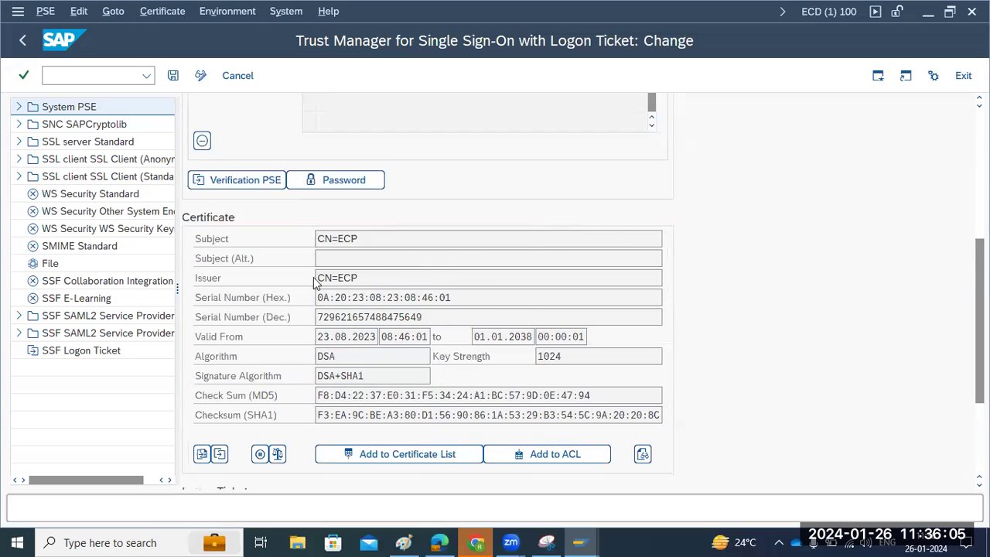
pyautogui.scroll(-4, 355, 354)
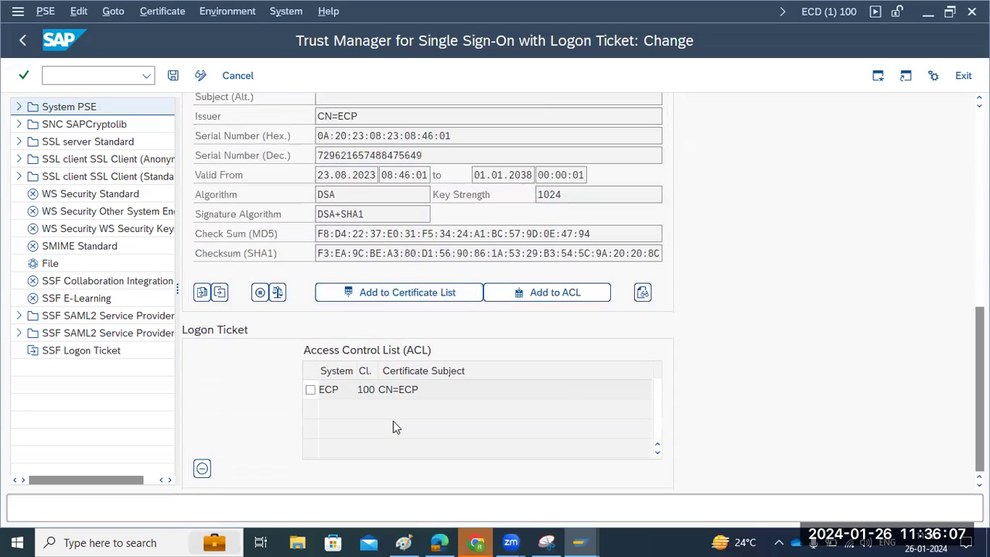
pyautogui.moveTo(331, 391); pyautogui.dragTo(427, 393)
# - Add a second Single Sign-On ACL entry for system ECP, client 000
pyautogui.click(524, 299)
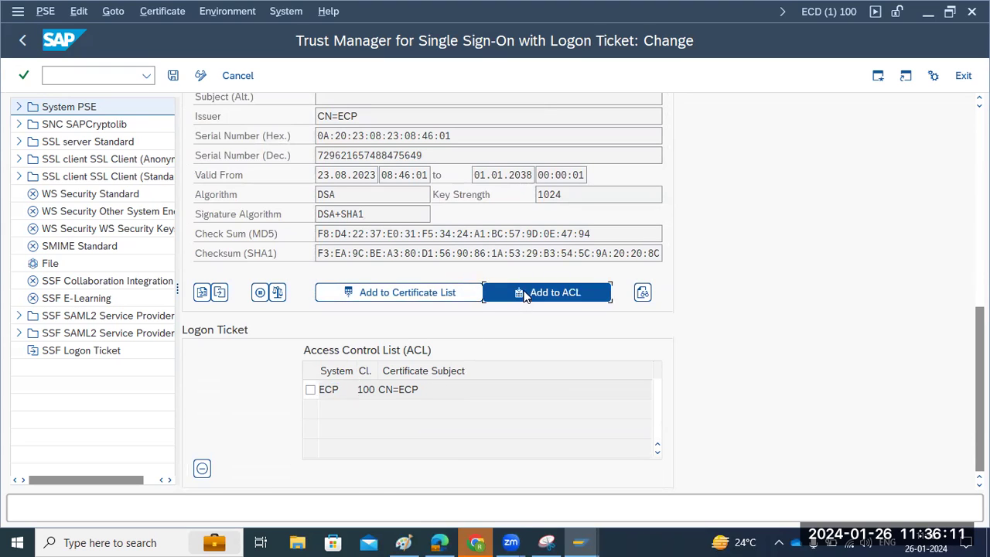
pyautogui.click(209, 366)
pyautogui.doubleClick(213, 367)
pyautogui.write('000')
pyautogui.click(423, 451)
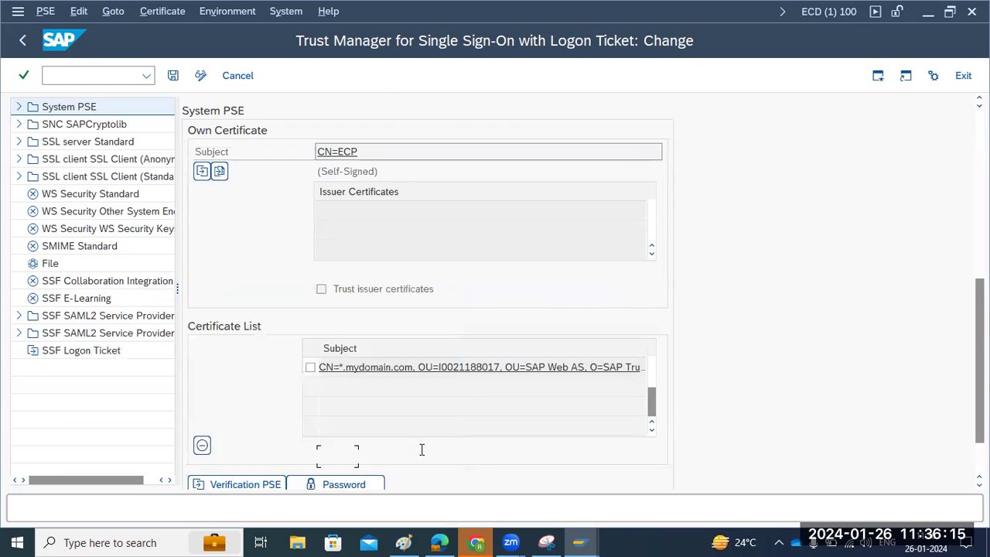
# - Save the Trust Manager changes and distribute all PSEs
pyautogui.click(173, 75)
pyautogui.press('F10')
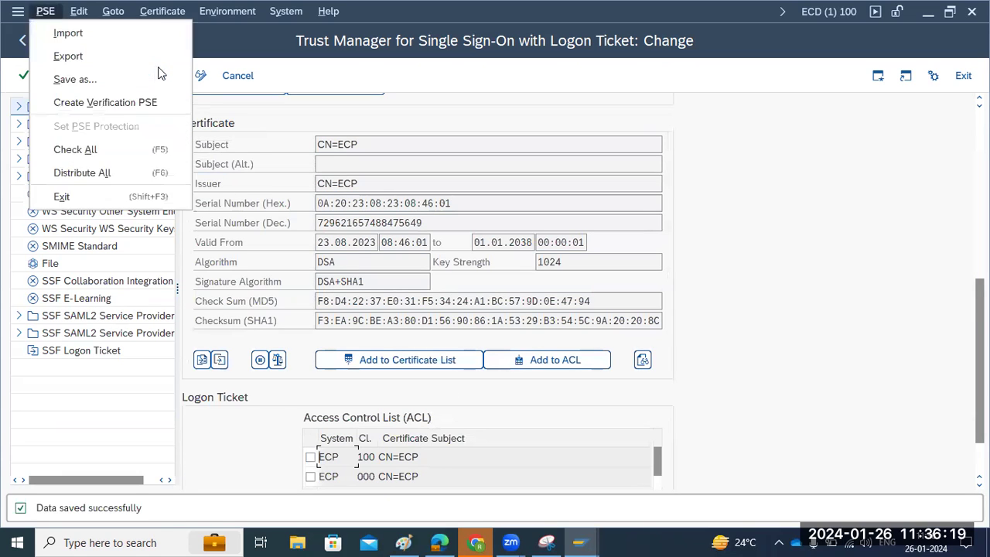
pyautogui.click(85, 173)
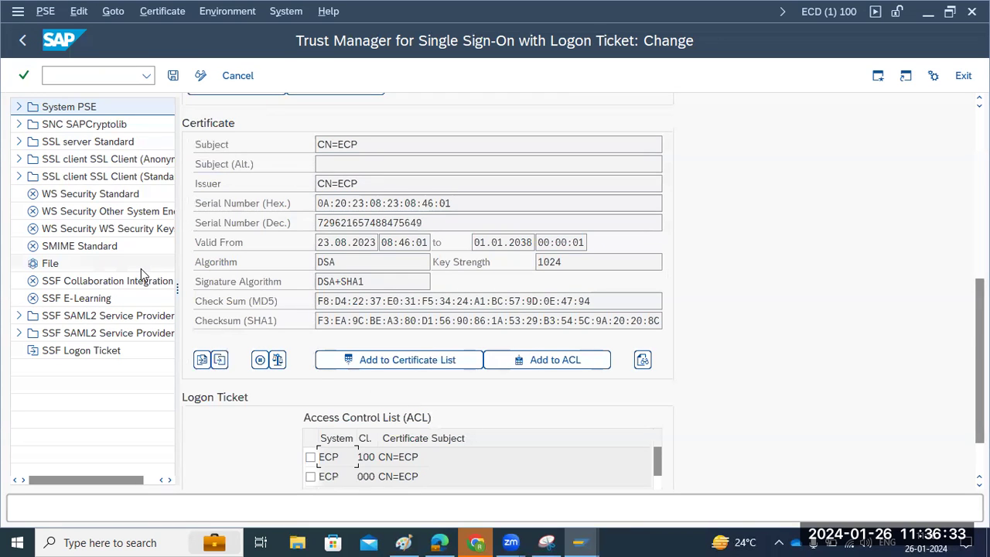
# - Switch to Chrome and open a new browser tab
pyautogui.click(476, 541)
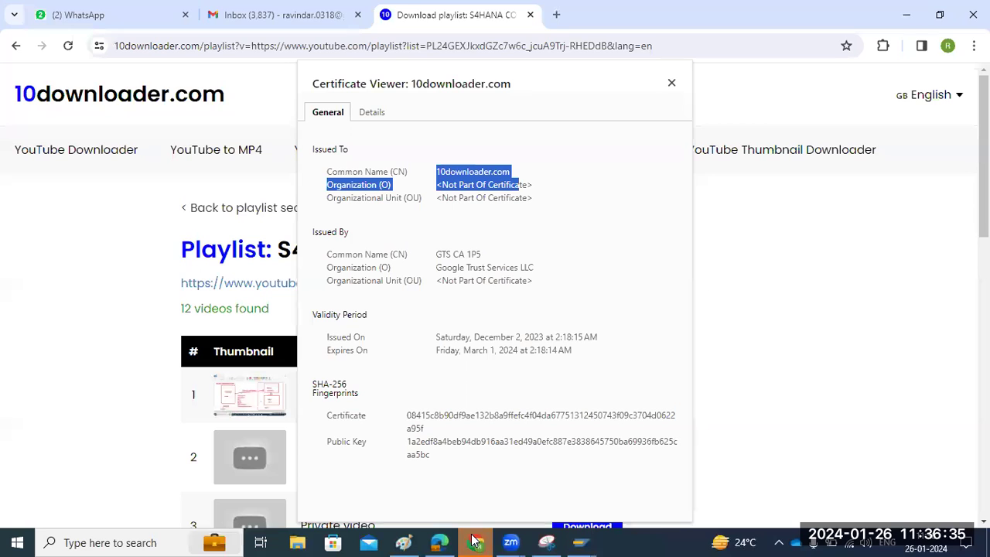
pyautogui.click(556, 15)
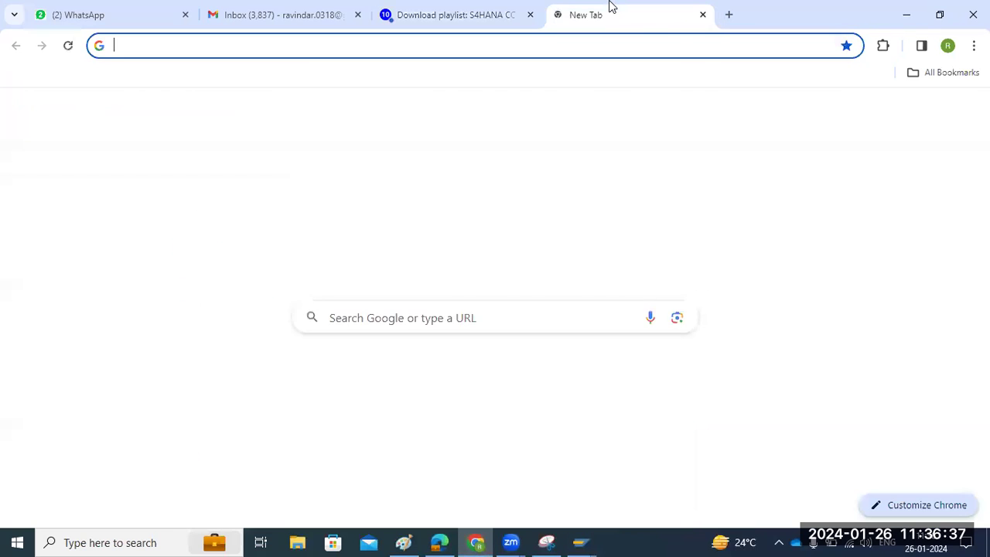
pyautogui.write('4')
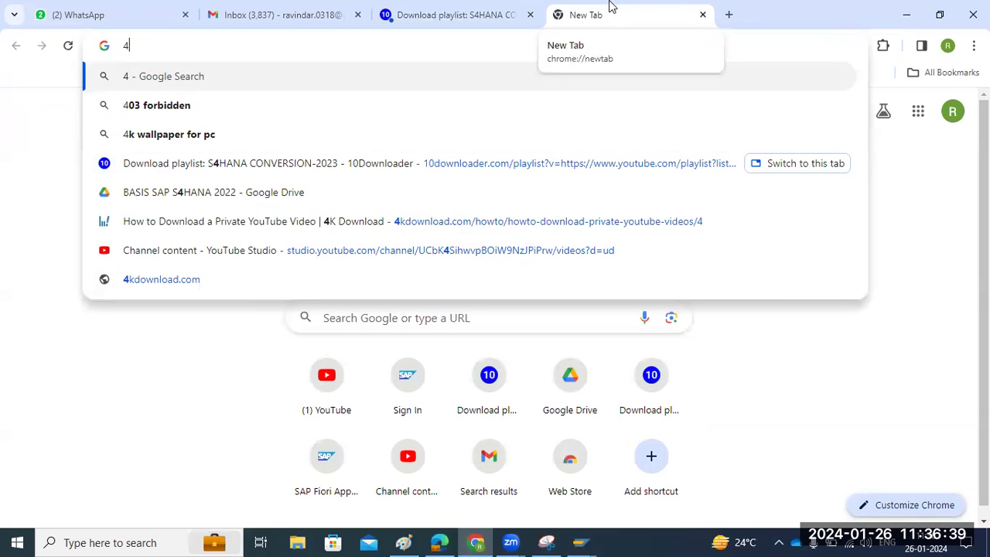
pyautogui.write('9')
pyautogui.hotkey('ctrl', 'a')
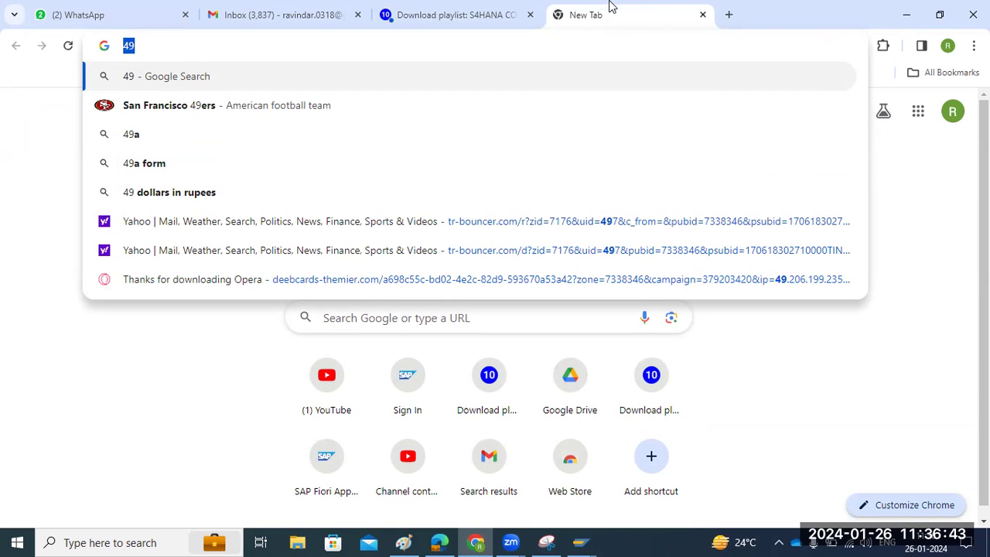
# - Switch back to SAP GUI, run the transaction /nwebgui and allow access to the web GUI address
pyautogui.click(581, 542)
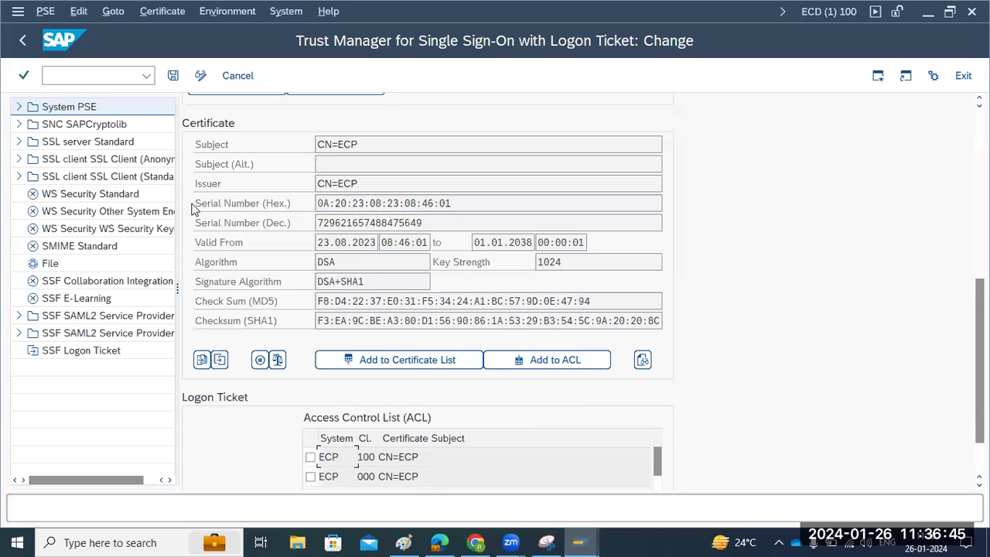
pyautogui.click(102, 72)
pyautogui.write('/n')
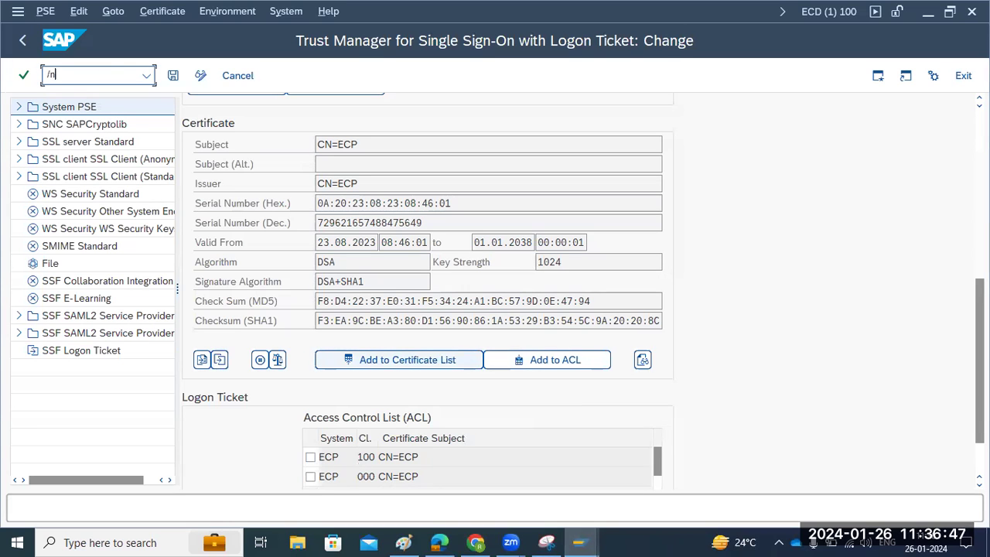
pyautogui.write('w')
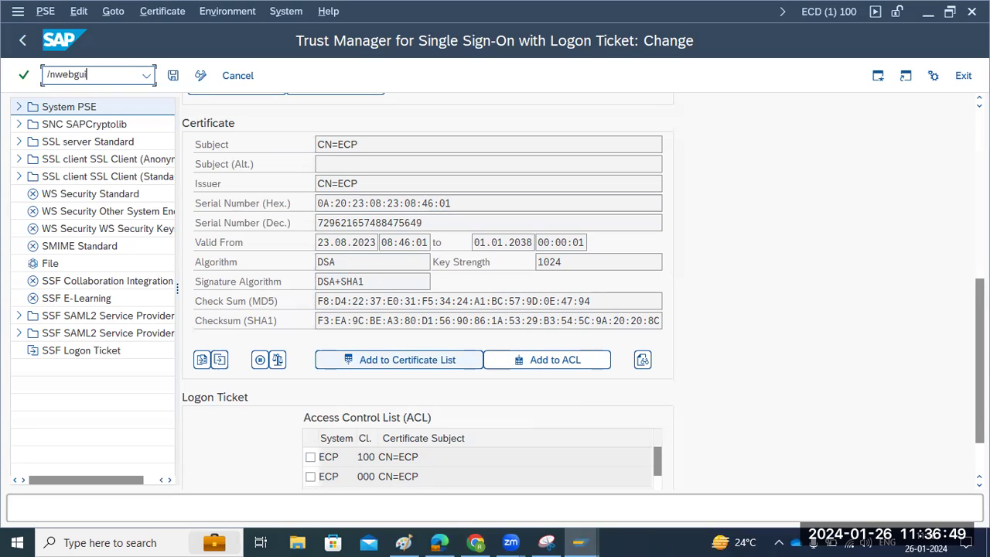
pyautogui.write('ebgui')
pyautogui.press('Return')
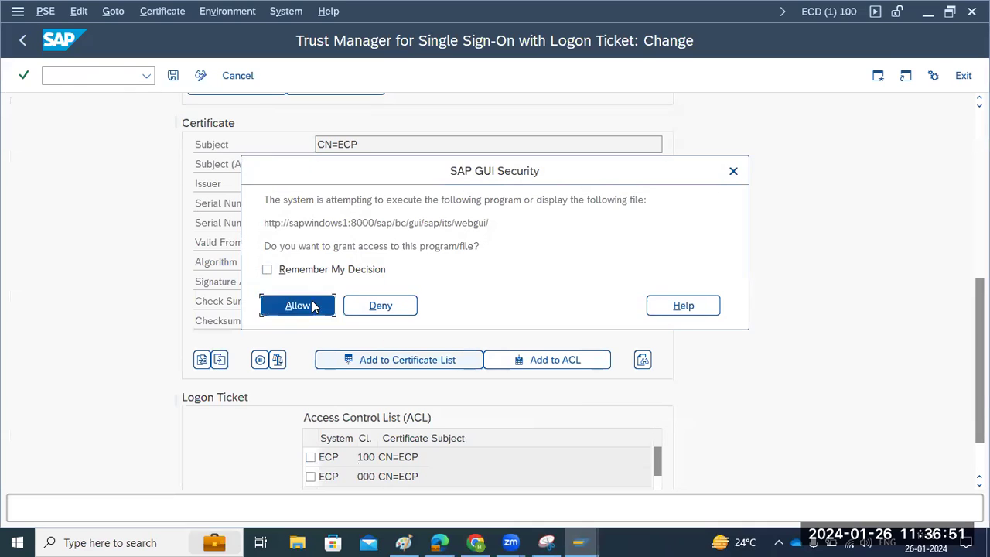
pyautogui.click(311, 306)
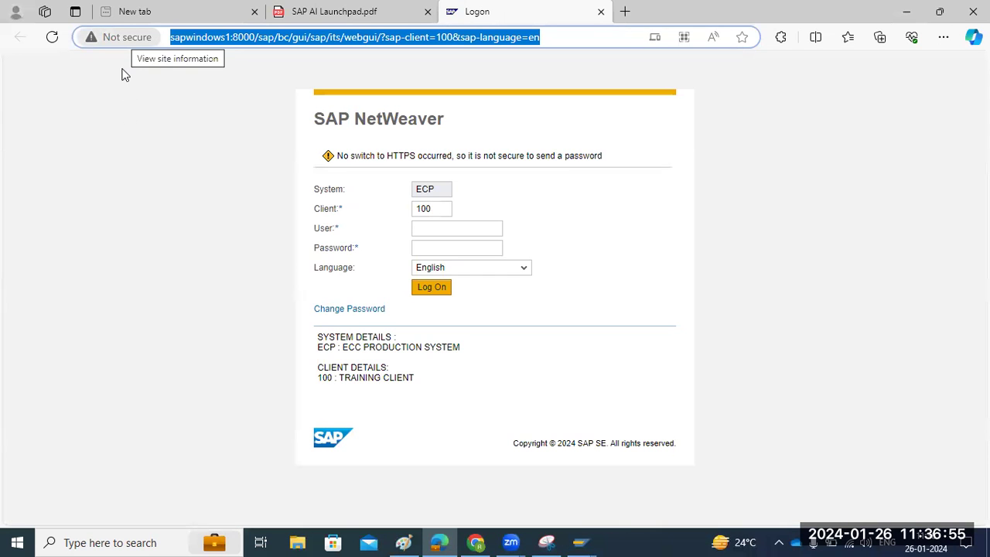
# - View the connection security information of the web GUI logon page in Edge and copy the page's URL
pyautogui.click(102, 37)
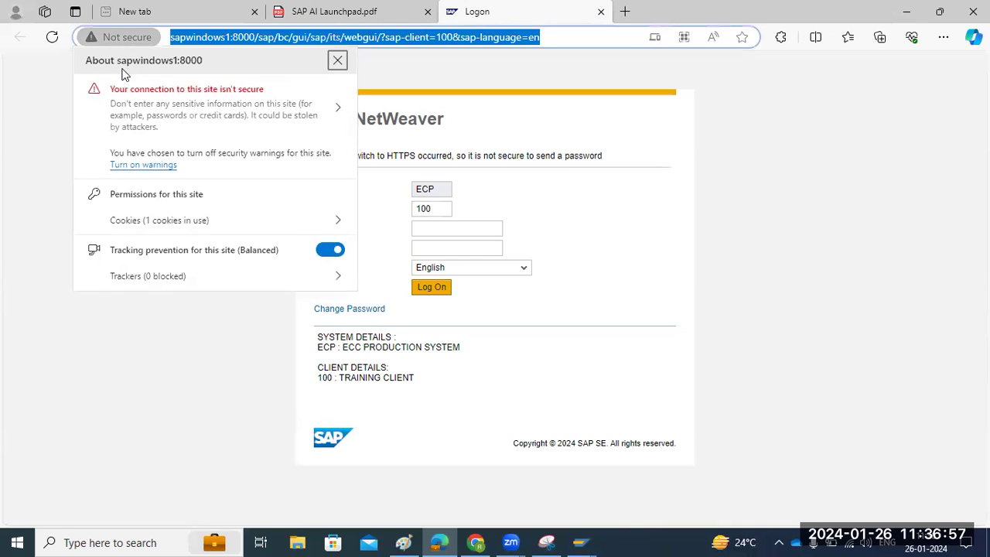
pyautogui.click(202, 37)
pyautogui.hotkey('ctrl', 'a')
pyautogui.hotkey('ctrl', 'c')
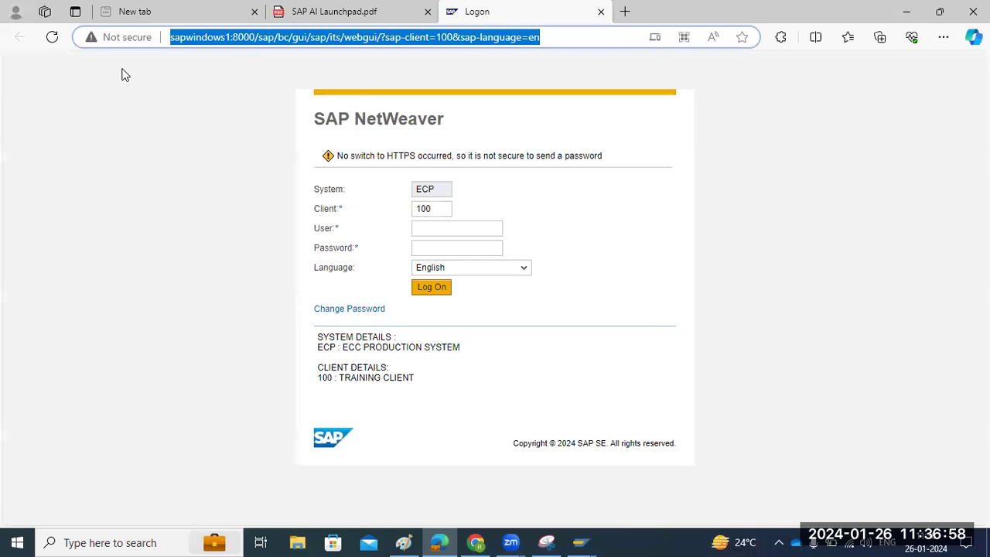
# - Switch to Chrome, load the copied web GUI URL in the new tab and view the site's connection security information
pyautogui.click(476, 542)
pyautogui.press('Right')
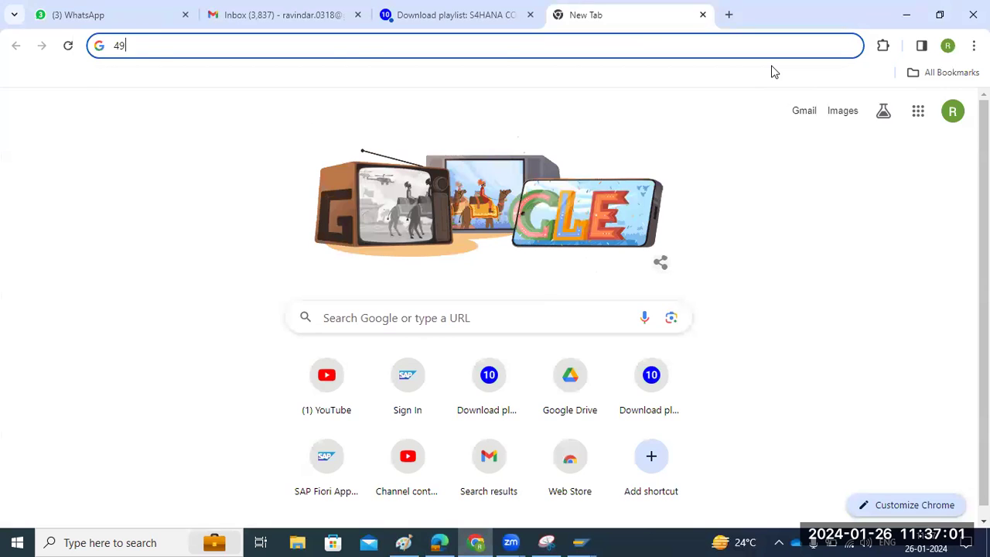
pyautogui.hotkey('ctrl', 'v')
pyautogui.hotkey('ctrl', 'a')
pyautogui.hotkey('ctrl', 'v')
pyautogui.press('Return')
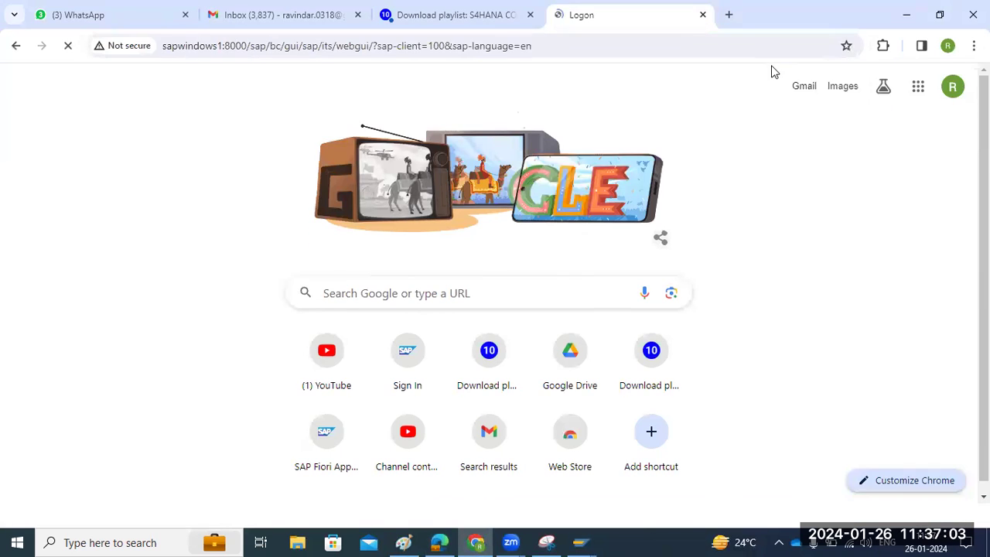
pyautogui.click(116, 45)
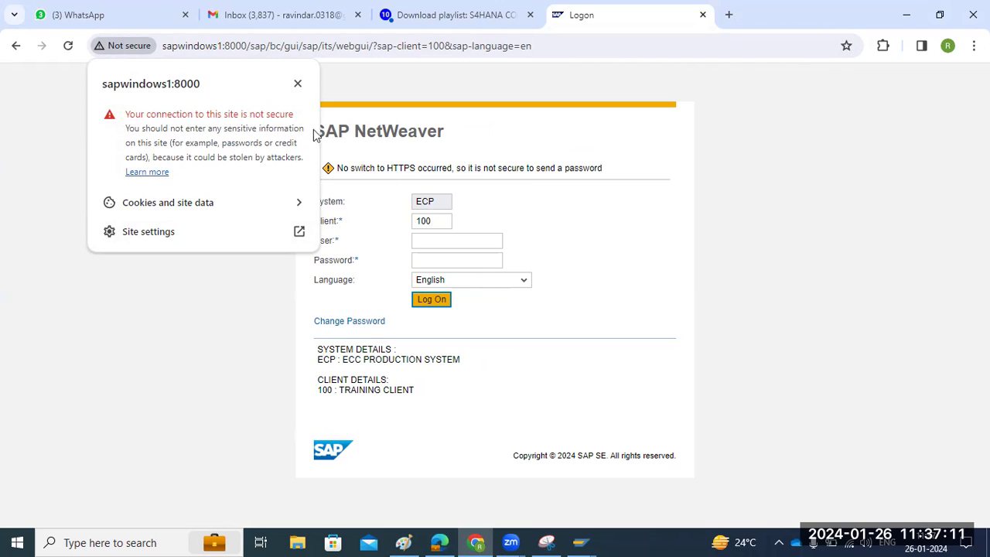
pyautogui.hotkey('ctrl', 'l')
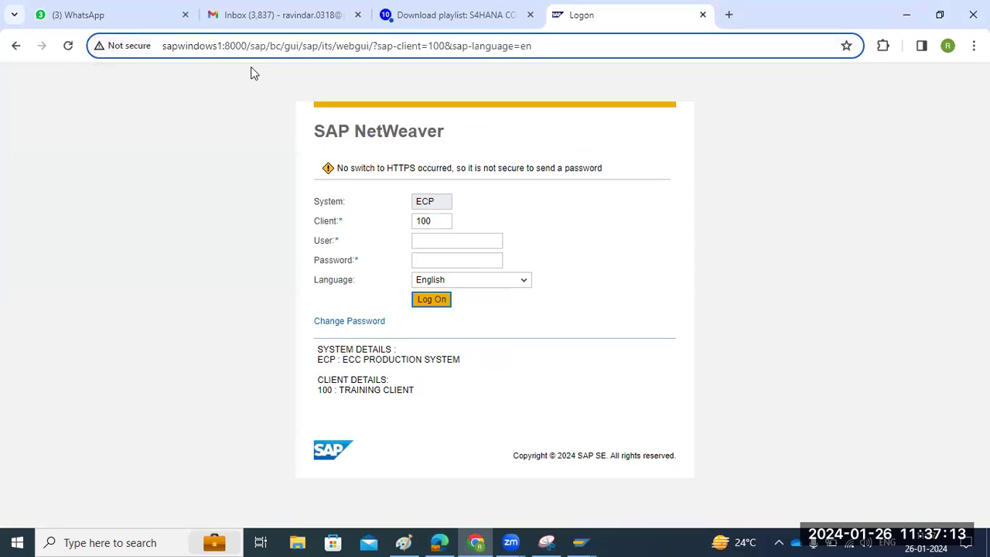
pyautogui.press('Delete')
pyautogui.press('Delete')
pyautogui.press('Delete')
pyautogui.press('Delete')
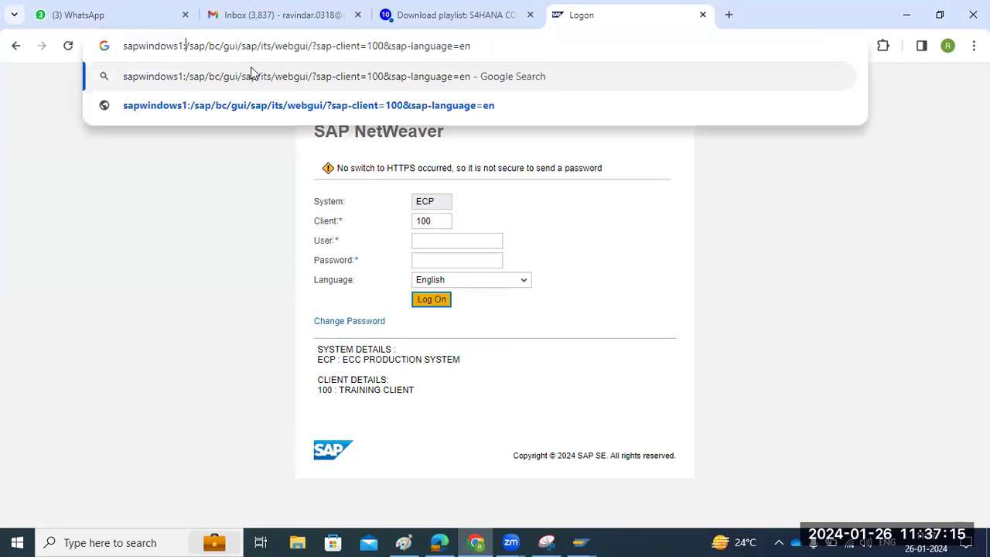
pyautogui.write('44300')
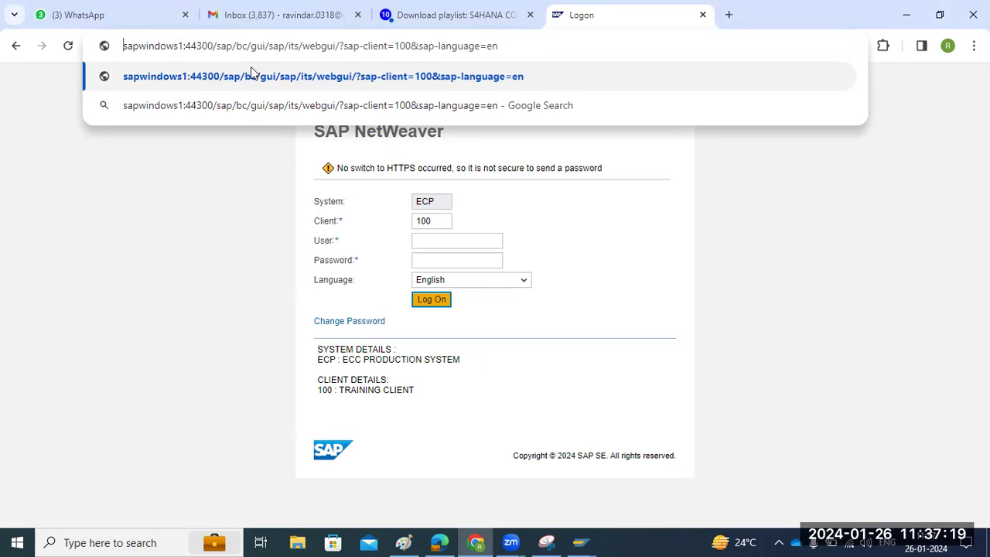
pyautogui.press('Home')
pyautogui.write('https')
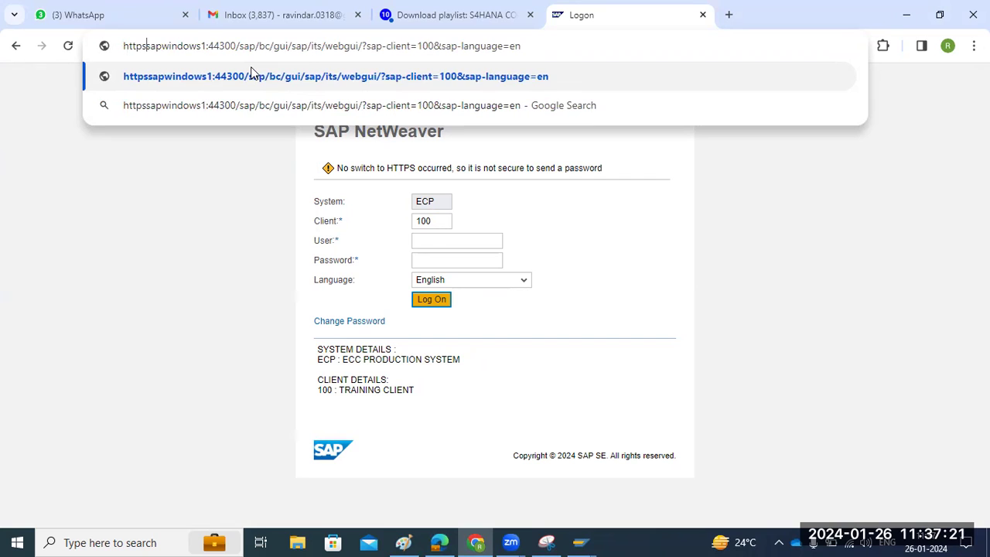
pyautogui.write('://')
pyautogui.press('Return')
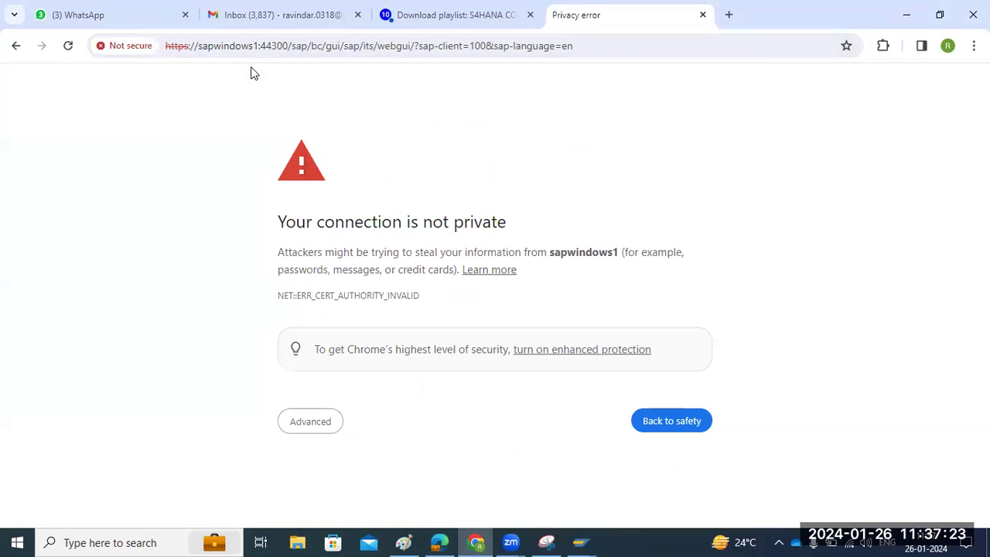
# - Expand the advanced details of the privacy warning and proceed to the sapwindows1 site
pyautogui.click(314, 430)
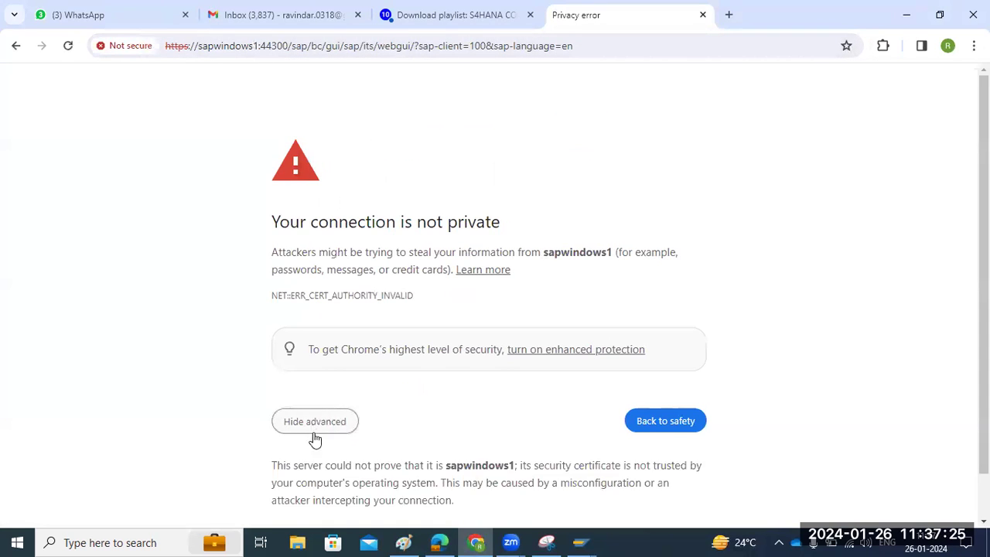
pyautogui.scroll(-1, 314, 439)
pyautogui.click(333, 484)
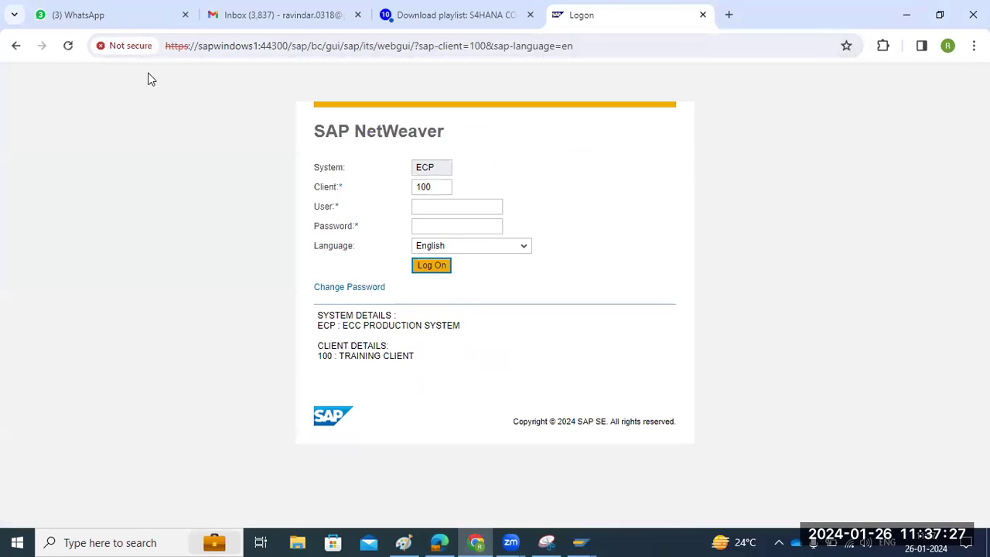
# - Open the sapwindows1 certificate from the site information and examine its subject, issuer and expiry date
pyautogui.click(139, 45)
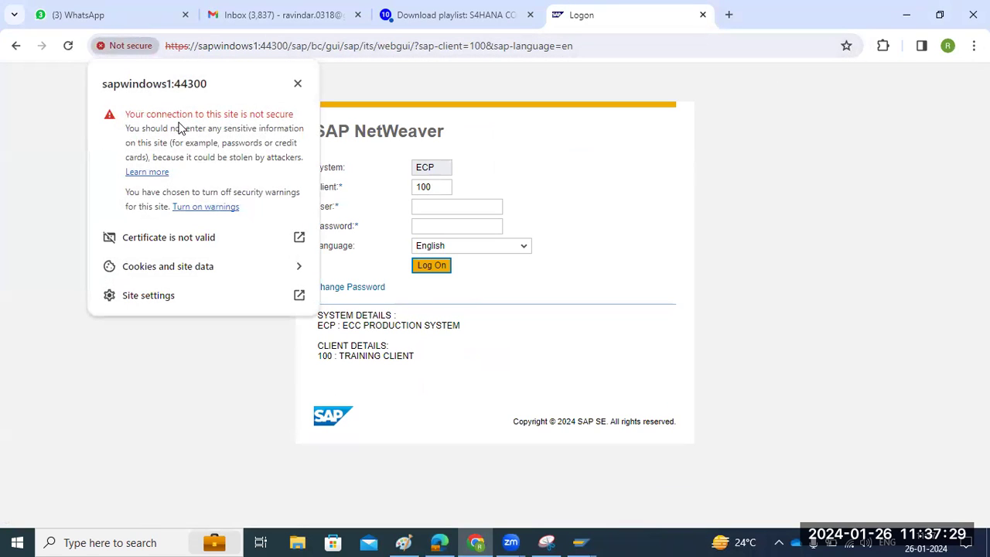
pyautogui.click(184, 239)
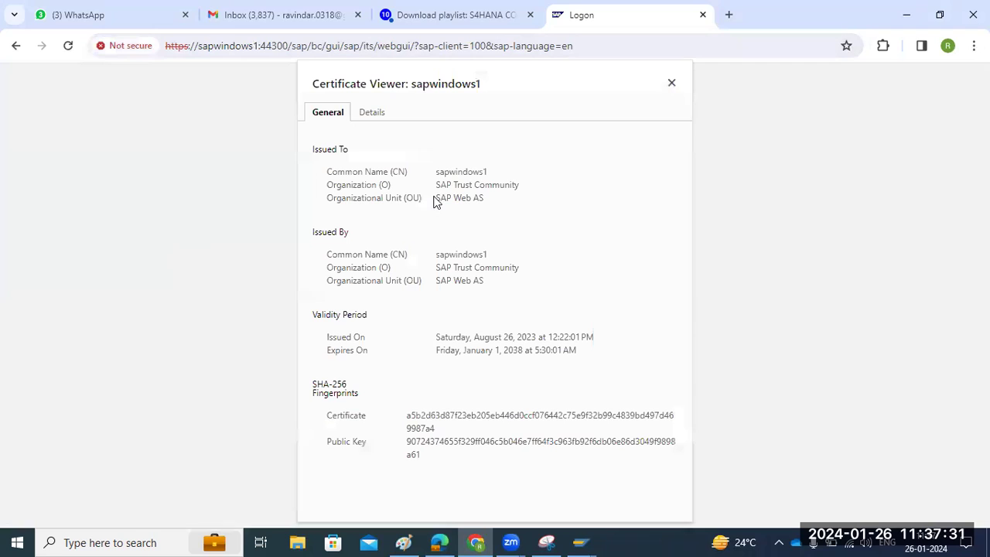
pyautogui.moveTo(437, 174); pyautogui.dragTo(484, 200)
pyautogui.doubleClick(461, 267)
pyautogui.moveTo(489, 350); pyautogui.dragTo(525, 367)
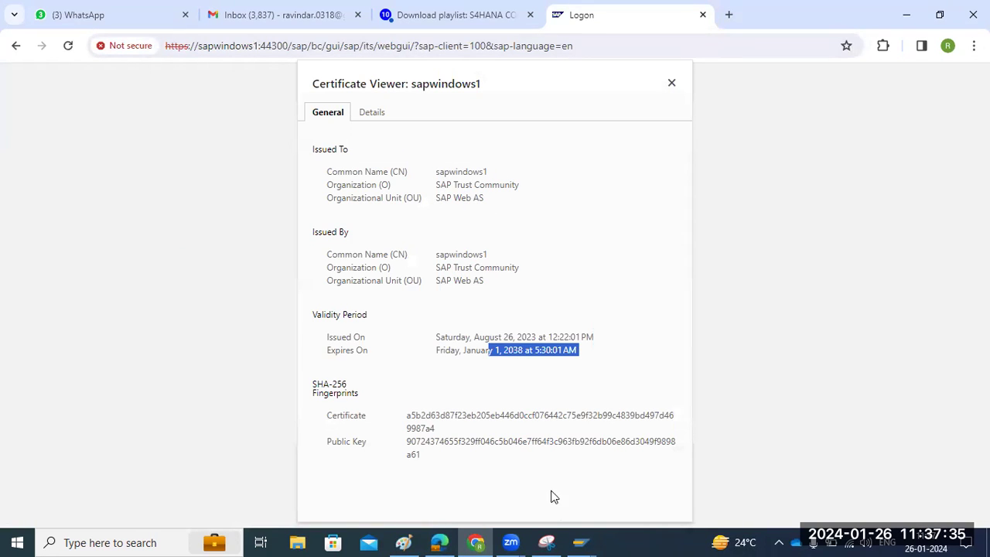
# - Switch to the SAP Easy Access session and recall the command /nstrustsso2 without running it
pyautogui.click(580, 542)
pyautogui.click(597, 475)
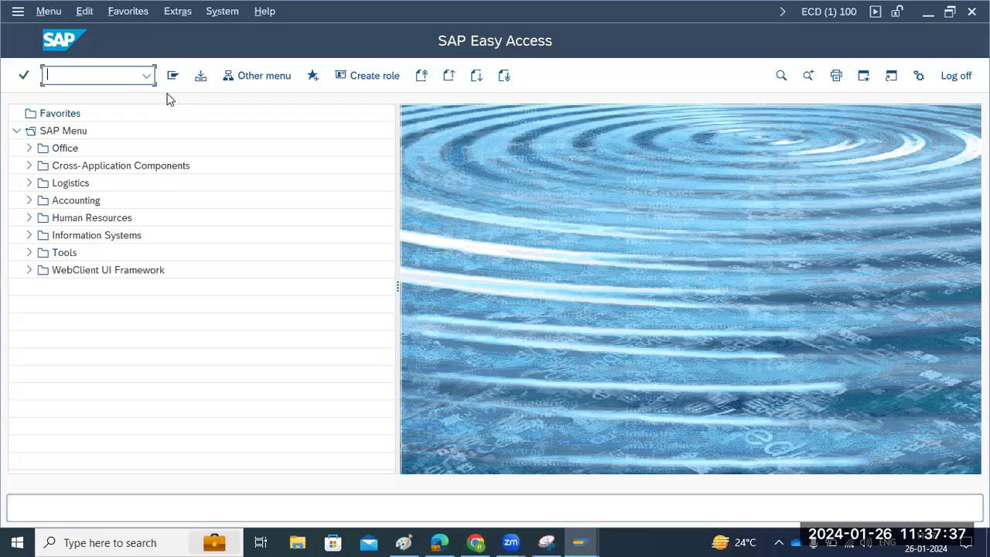
pyautogui.click(146, 75)
pyautogui.click(88, 102)
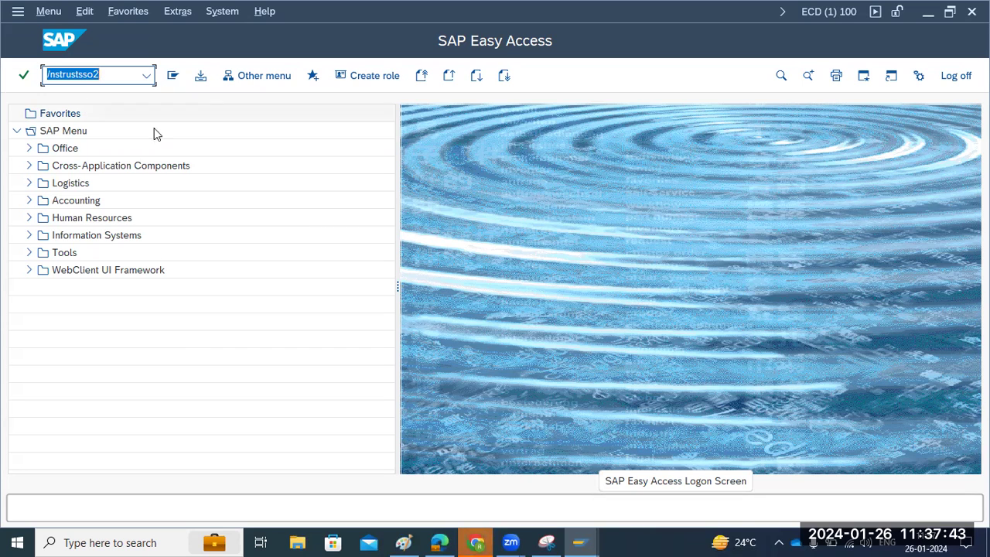
# - Return to Chrome and close the sapwindows1 certificate viewer
pyautogui.moveTo(477, 541)
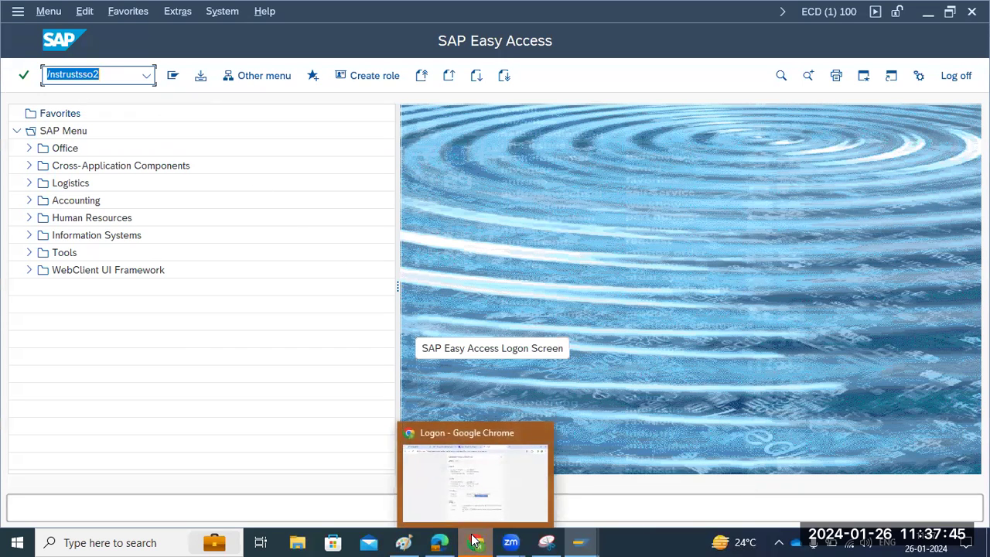
pyautogui.click(464, 480)
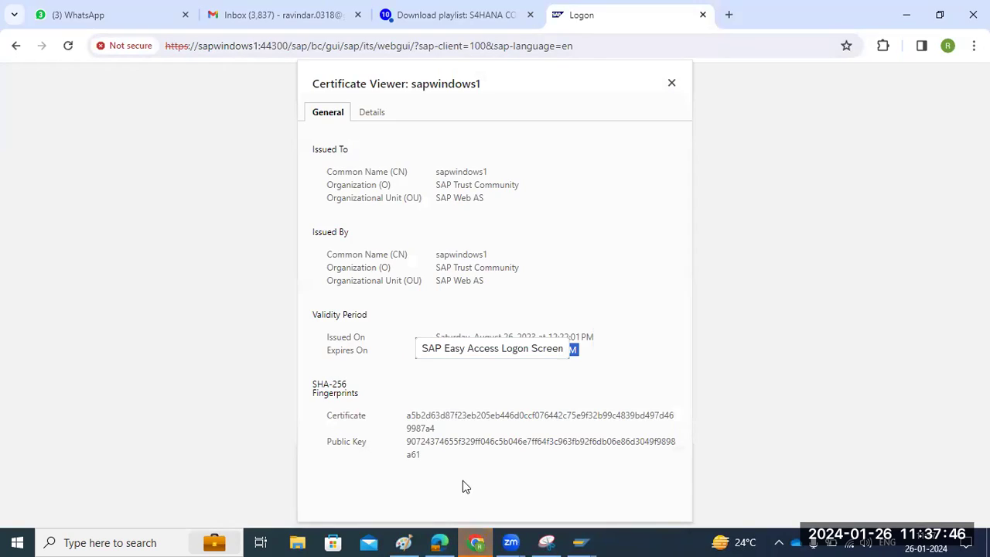
pyautogui.click(671, 84)
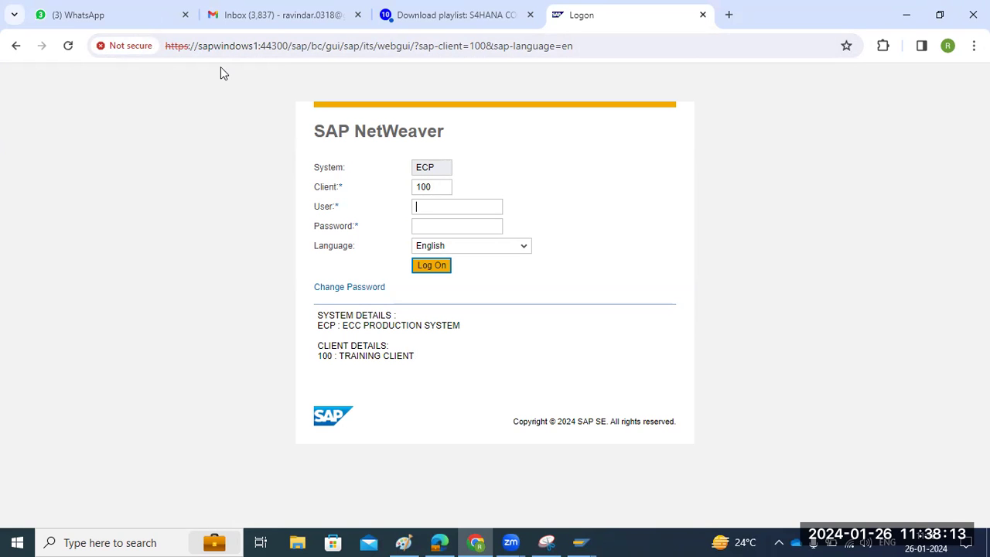
# - Switch to the SAP Easy Access session and run /nstrustsso2
pyautogui.click(580, 542)
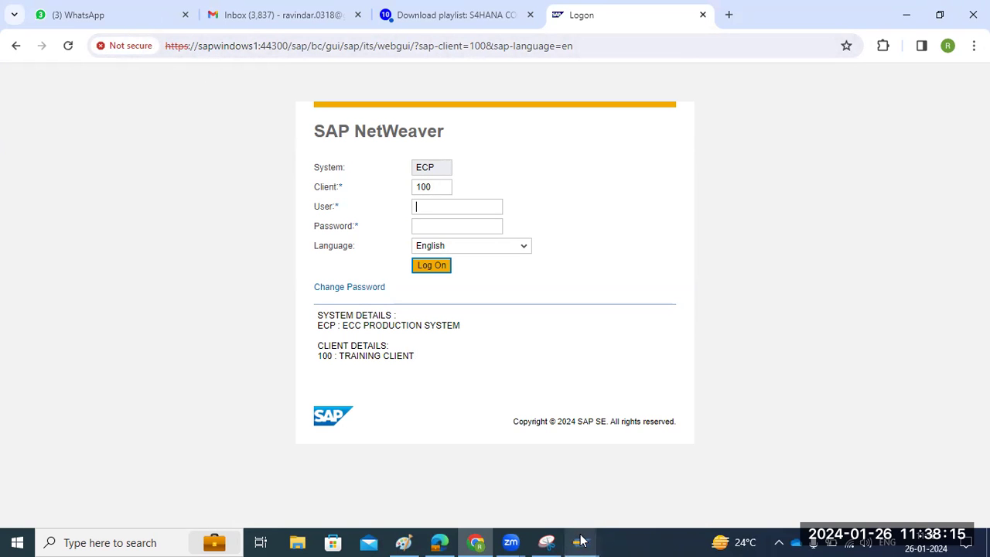
pyautogui.click(620, 484)
pyautogui.click(116, 71)
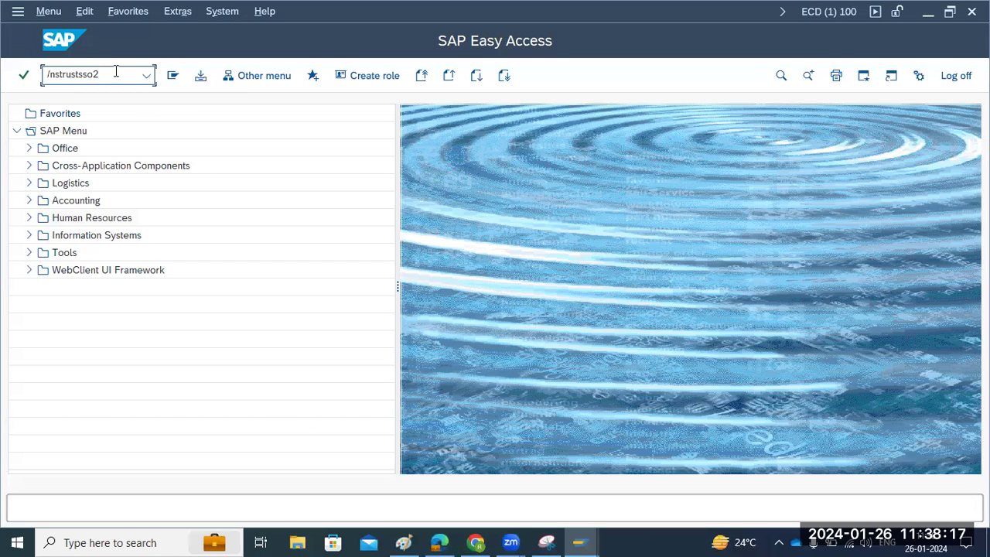
pyautogui.press('Return')
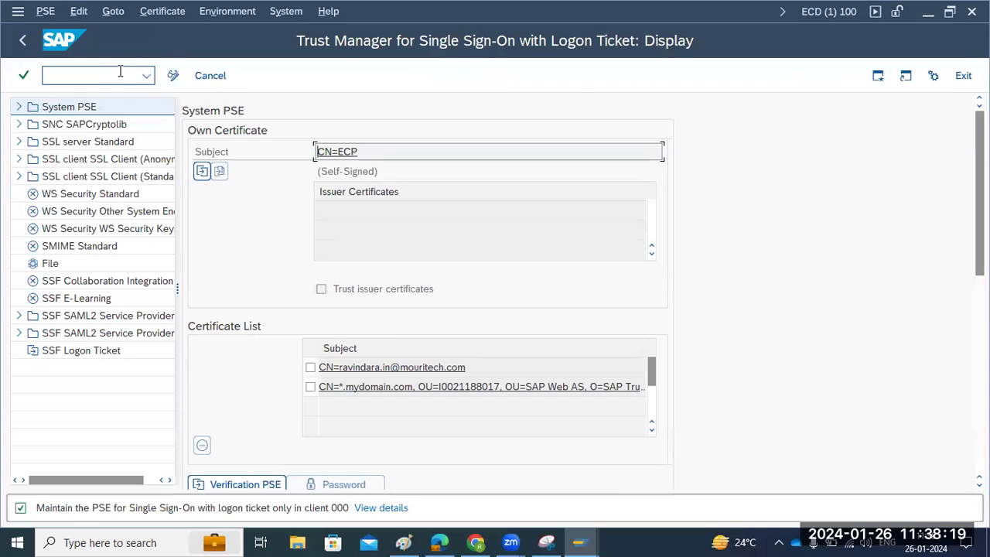
# - Compare the own certificates and certificate lists of the SSL server Standard PSE and the System PSE
pyautogui.click(77, 147)
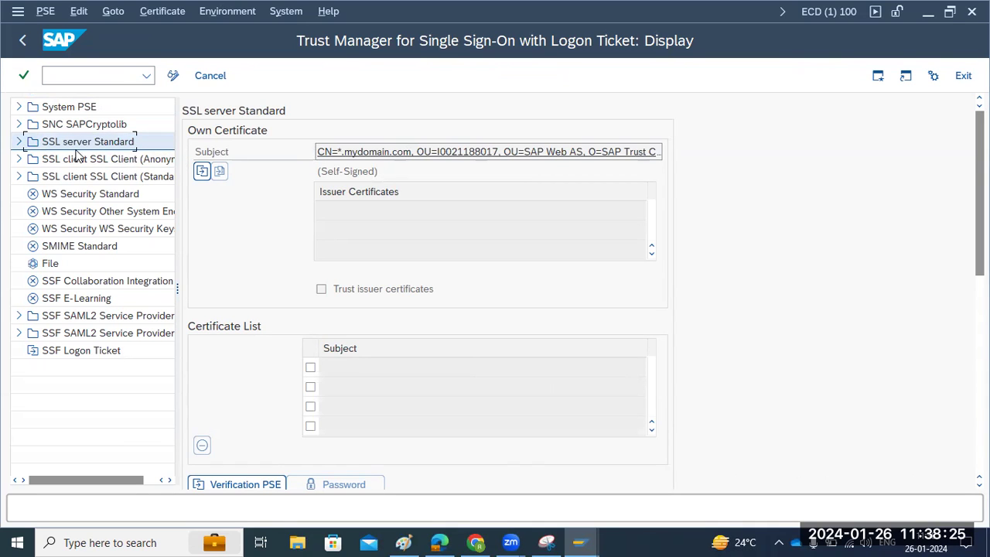
pyautogui.click(61, 109)
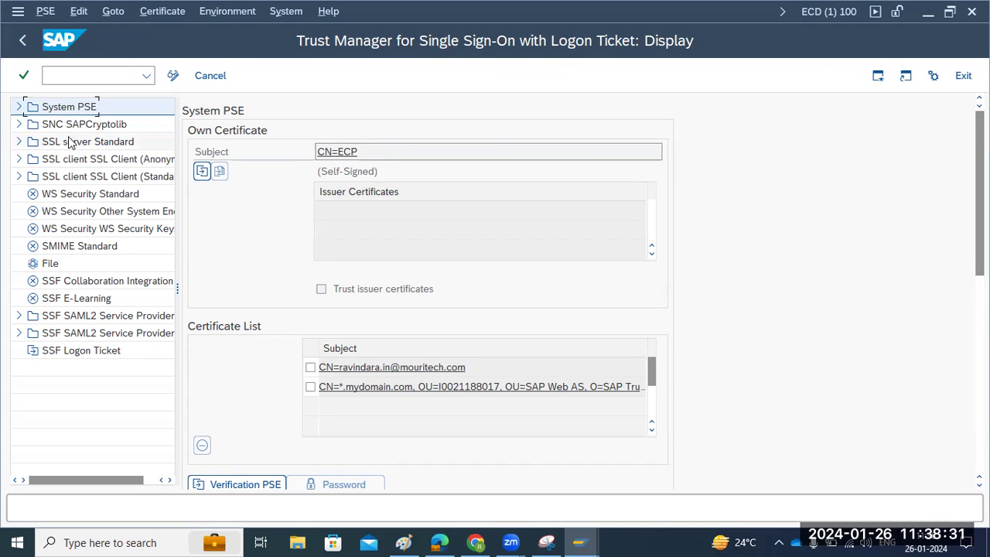
pyautogui.click(72, 146)
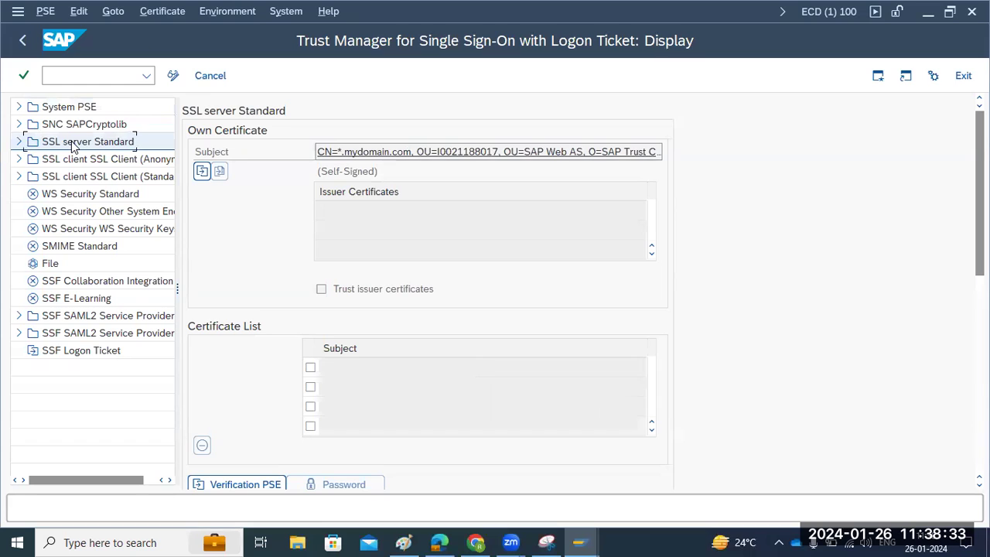
# - Display the certificate request of the SSL server Standard PSE, close it, and run the check of all PSEs
pyautogui.click(201, 171)
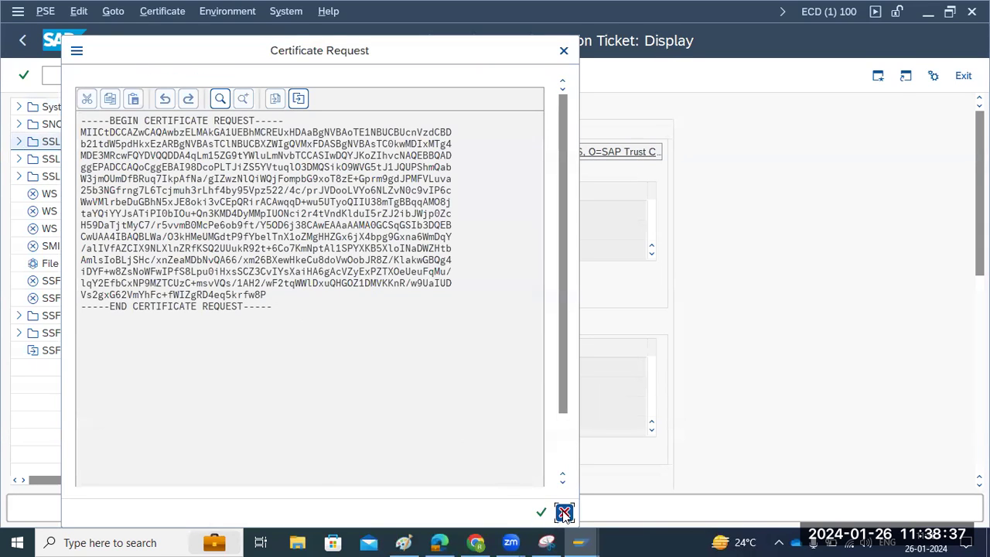
pyautogui.click(565, 512)
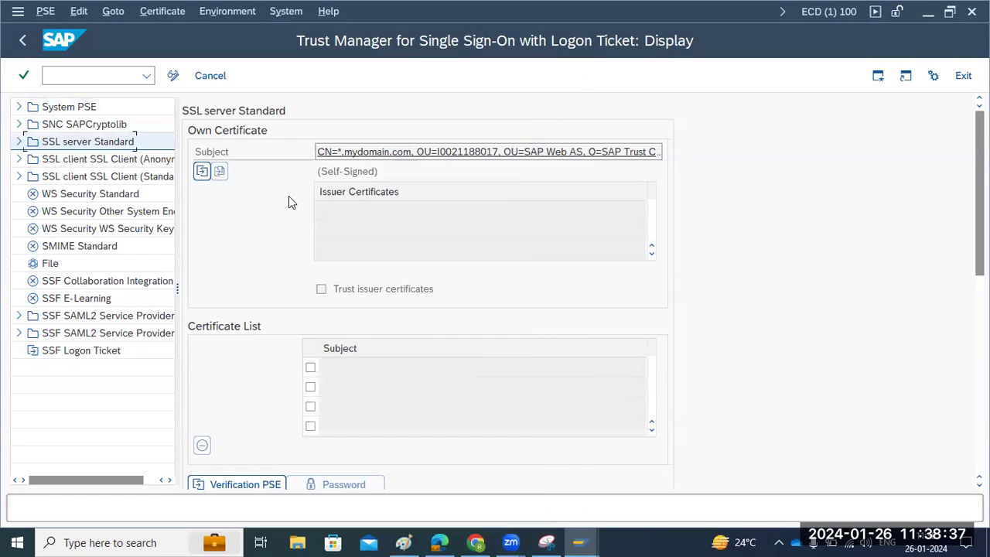
pyautogui.click(220, 173)
pyautogui.click(45, 11)
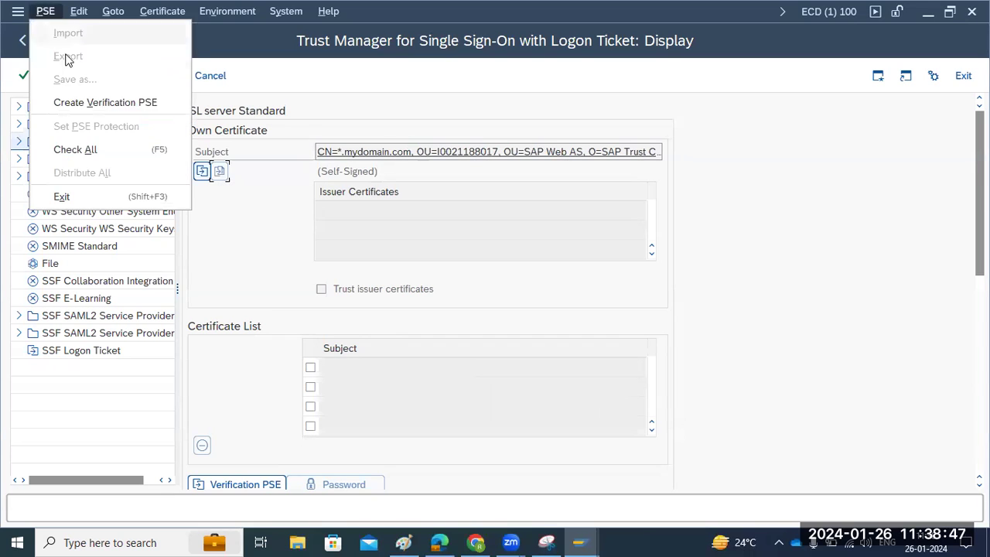
pyautogui.click(93, 150)
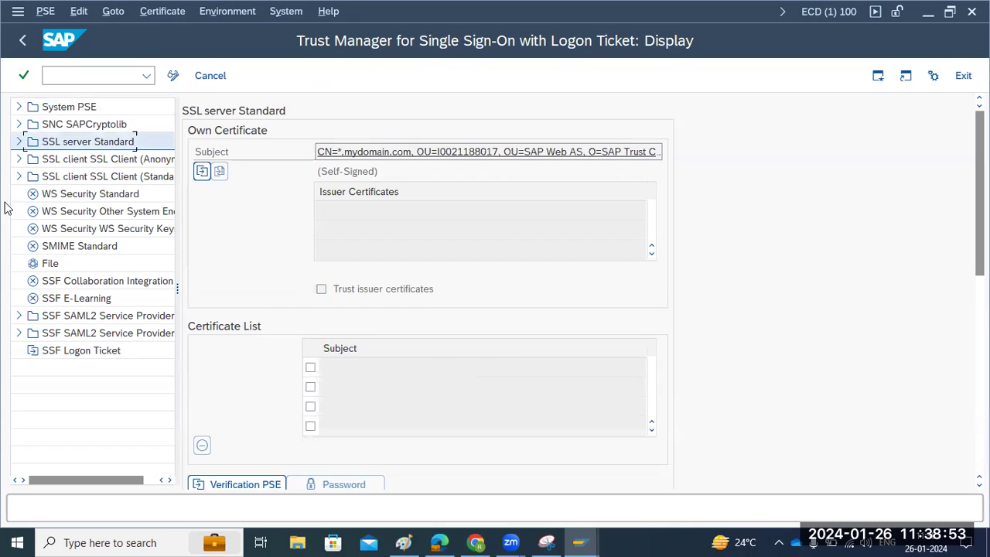
# - Leave Trust Manager for SAP Easy Access and run the recent command /nstrustsso2 again
pyautogui.click(21, 45)
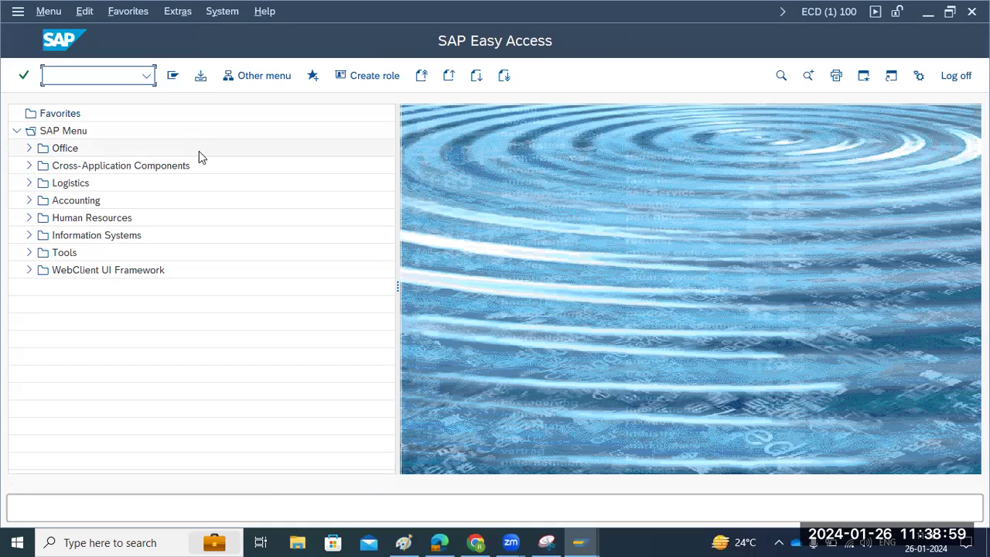
pyautogui.click(146, 75)
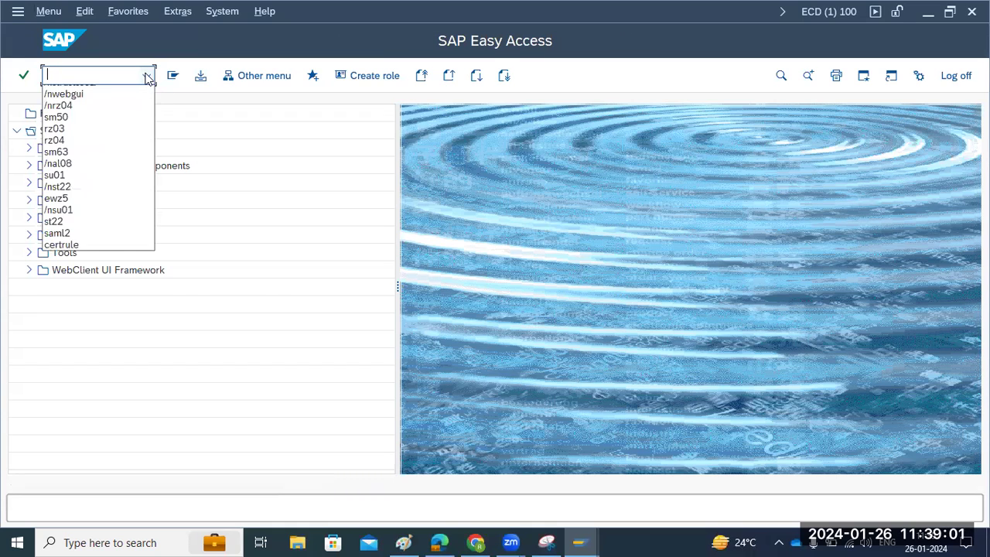
pyautogui.click(96, 92)
pyautogui.press('Return')
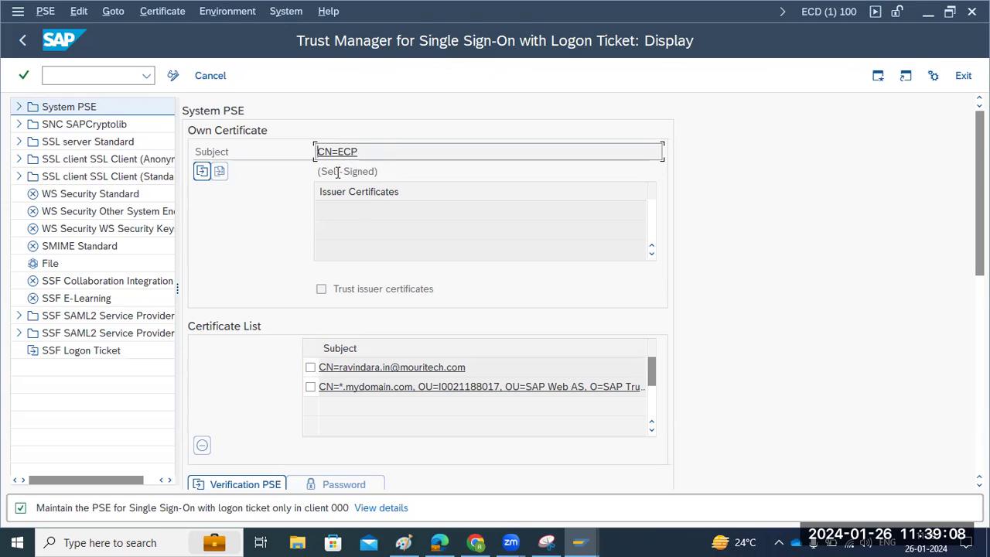
# - View the own certificates and certificate lists of the anonymous and standard SSL client PSEs
pyautogui.click(127, 159)
pyautogui.click(116, 176)
pyautogui.click(117, 160)
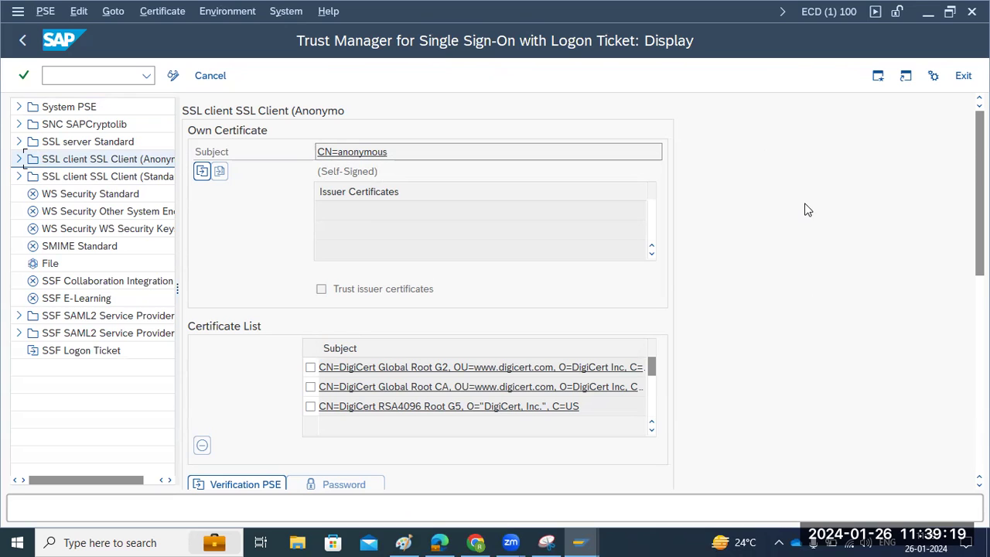
# - Switch to Paint and undo the existing diagram and its text to empty the canvas
pyautogui.click(403, 542)
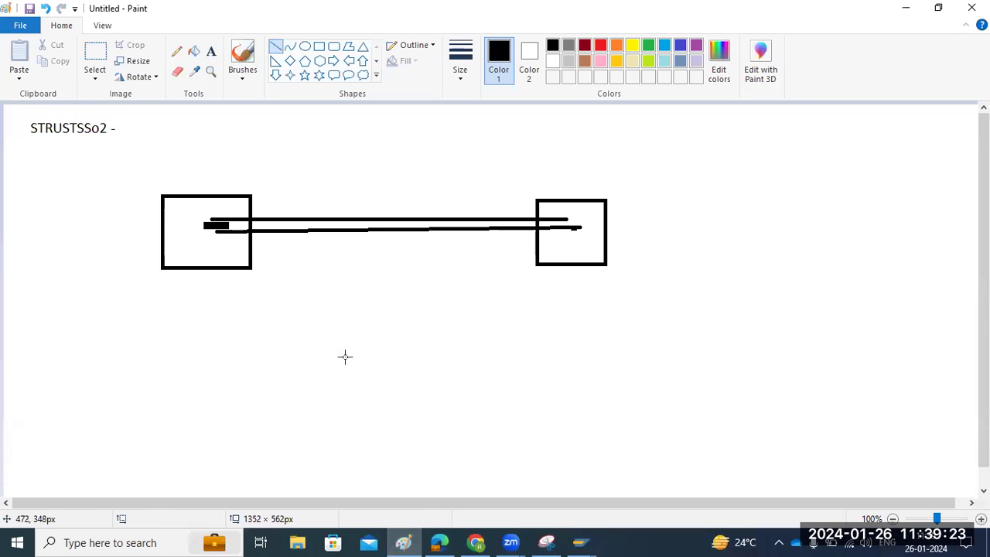
pyautogui.hotkey('ctrl', 'z')
pyautogui.hotkey('ctrl', 'z')
pyautogui.hotkey('ctrl', 'z')
pyautogui.hotkey('ctrl', 'z')
pyautogui.hotkey('ctrl', 'z')
pyautogui.hotkey('ctrl', 'z')
pyautogui.hotkey('ctrl', 'z')
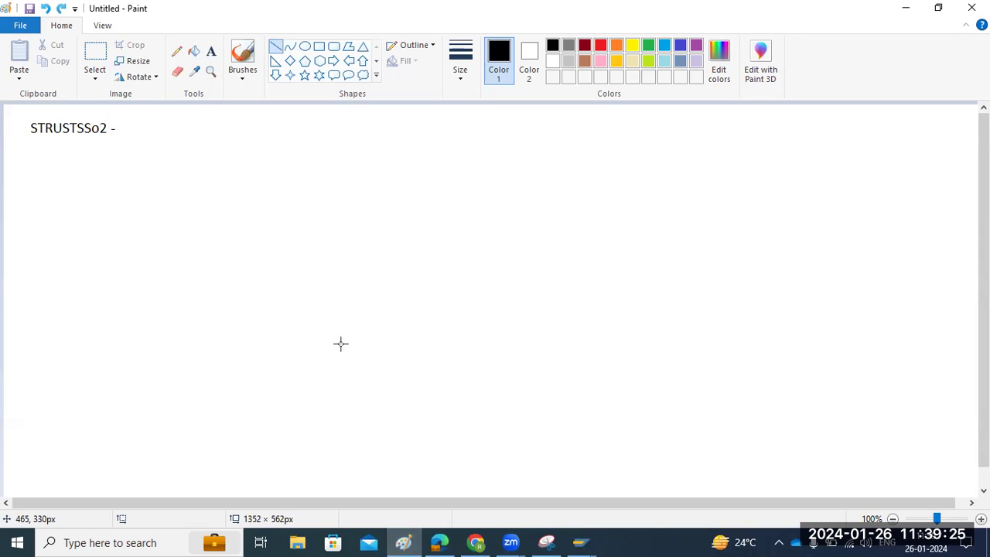
# - Draw a large rectangle on the right half of the canvas and three short lines spaced down the left side
pyautogui.click(318, 46)
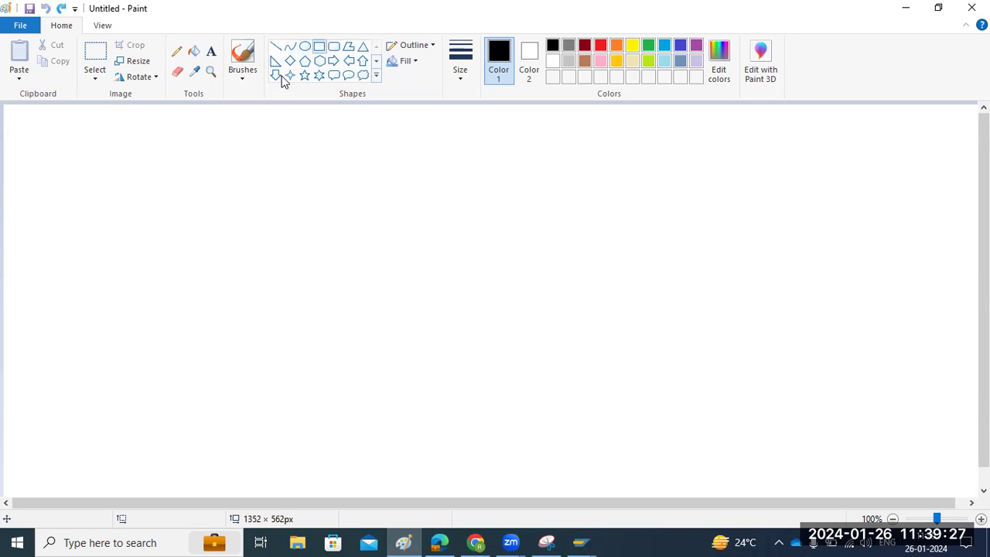
pyautogui.moveTo(705, 190); pyautogui.dragTo(879, 347)
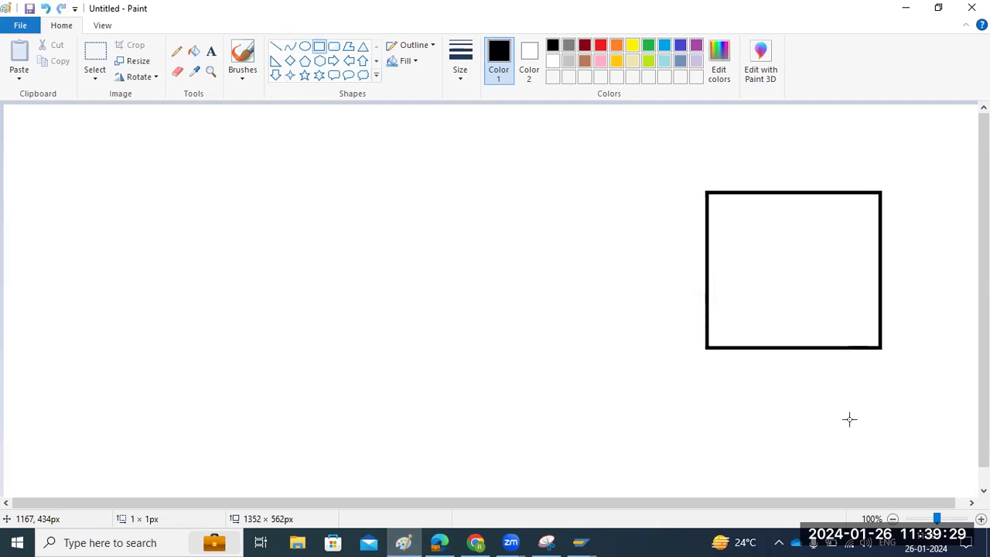
pyautogui.click(275, 46)
pyautogui.moveTo(88, 127)
pyautogui.mouseDown()
pyautogui.moveTo(132, 156)
pyautogui.moveTo(117, 131)
pyautogui.mouseUp()
pyautogui.moveTo(90, 222); pyautogui.dragTo(122, 228)
pyautogui.moveTo(87, 375); pyautogui.dragTo(126, 391)
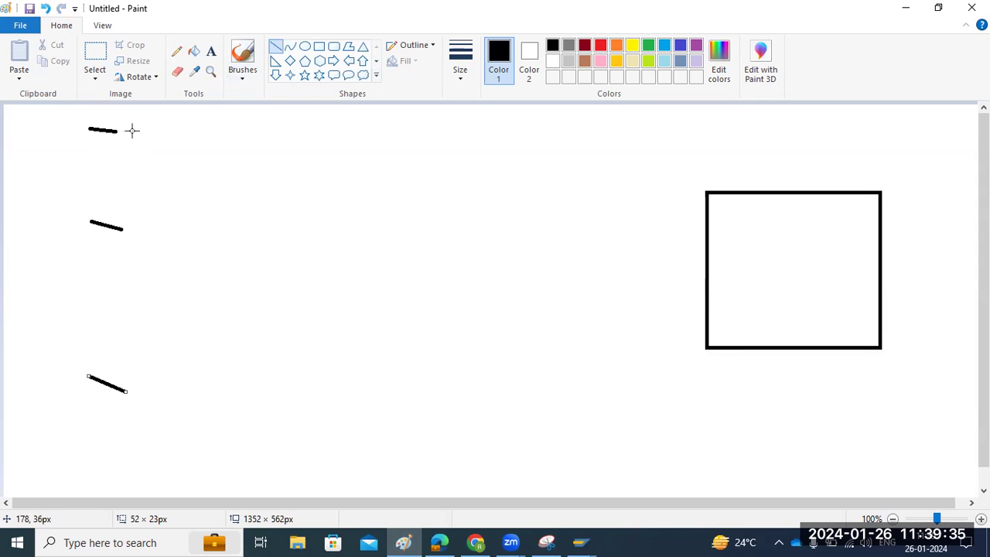
# - Add a short line of about 20 × 6 px beside the topmost stroke and one of about 26 × 7 px inside the rectangle
pyautogui.moveTo(128, 130)
pyautogui.mouseDown()
pyautogui.moveTo(196, 143)
pyautogui.moveTo(133, 131)
pyautogui.mouseUp()
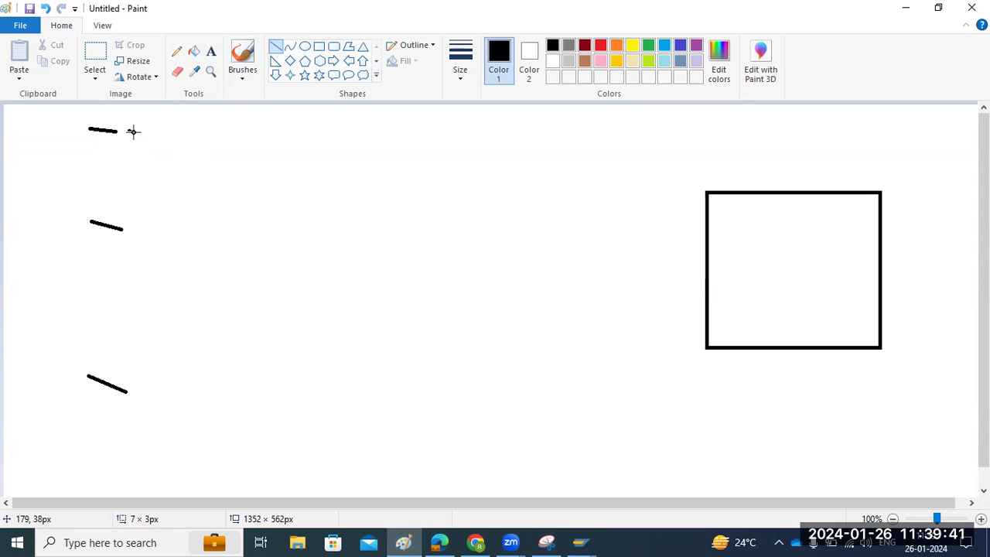
pyautogui.moveTo(133, 132); pyautogui.dragTo(745, 224)
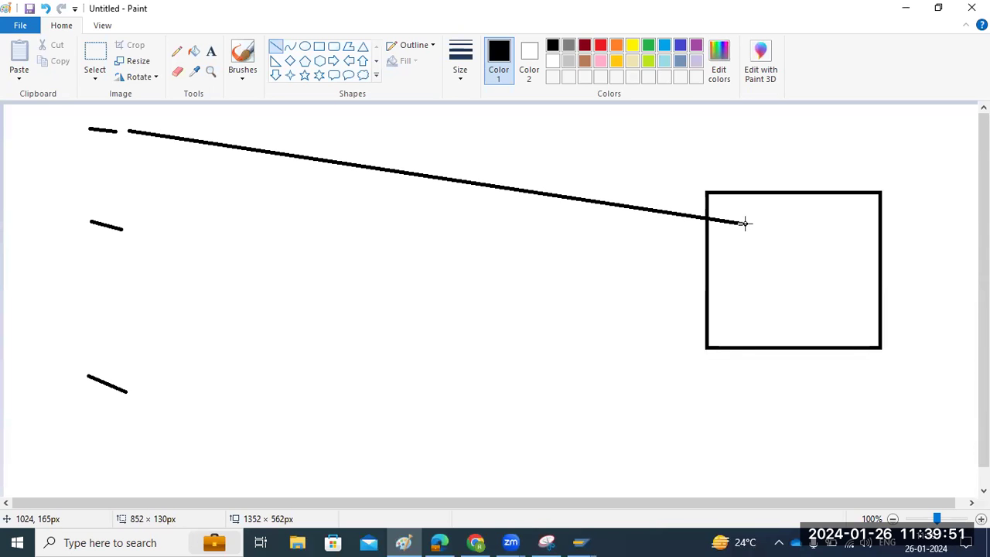
pyautogui.moveTo(745, 223); pyautogui.dragTo(115, 136)
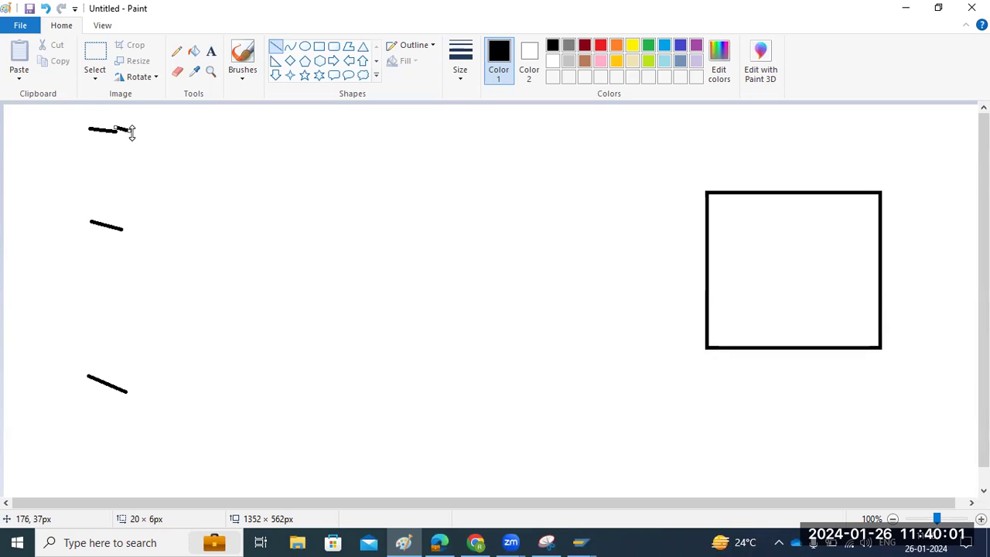
pyautogui.moveTo(811, 245); pyautogui.dragTo(831, 242)
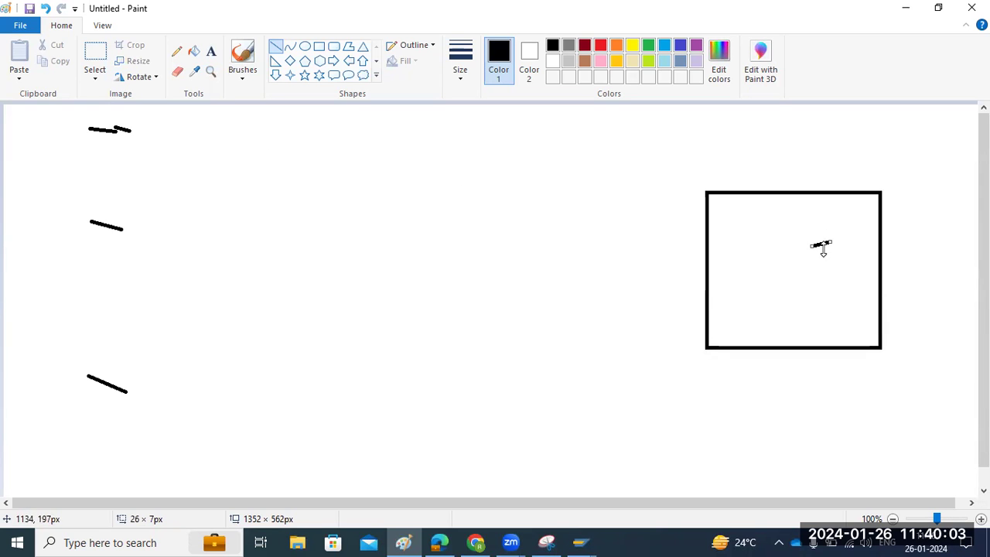
# - Connect the topmost stroke to the rectangle with a line of about 933 × 157 px and cross out its starting point
pyautogui.moveTo(115, 128)
pyautogui.mouseDown()
pyautogui.moveTo(792, 245)
pyautogui.moveTo(769, 255)
pyautogui.moveTo(790, 242)
pyautogui.mouseUp()
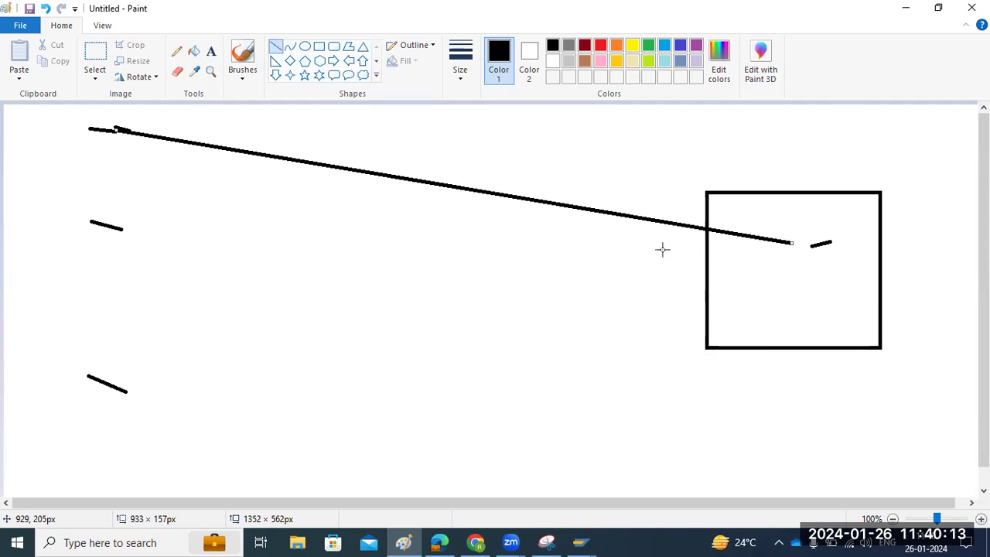
pyautogui.moveTo(112, 112)
pyautogui.mouseDown()
pyautogui.moveTo(128, 154)
pyautogui.moveTo(132, 115)
pyautogui.moveTo(109, 150)
pyautogui.mouseUp()
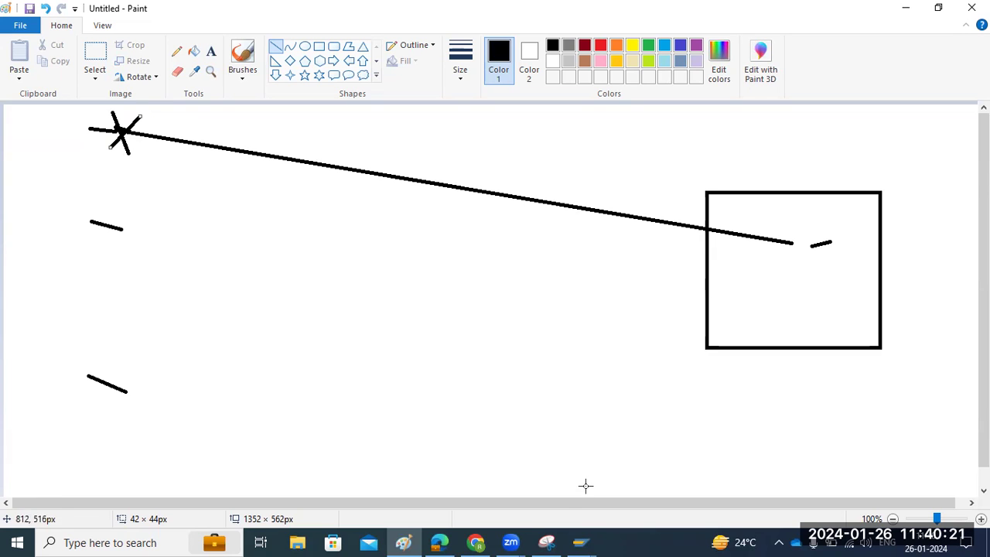
# - Switch to the SAP Trust Manager and compare the subject of the standard SSL client PSE with the anonymous one
pyautogui.click(588, 531)
pyautogui.click(563, 456)
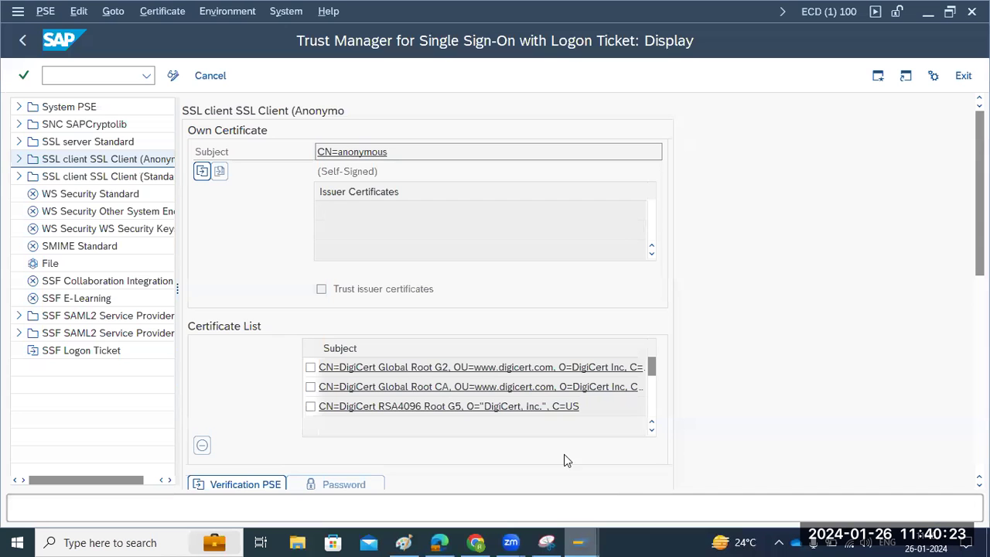
pyautogui.click(132, 178)
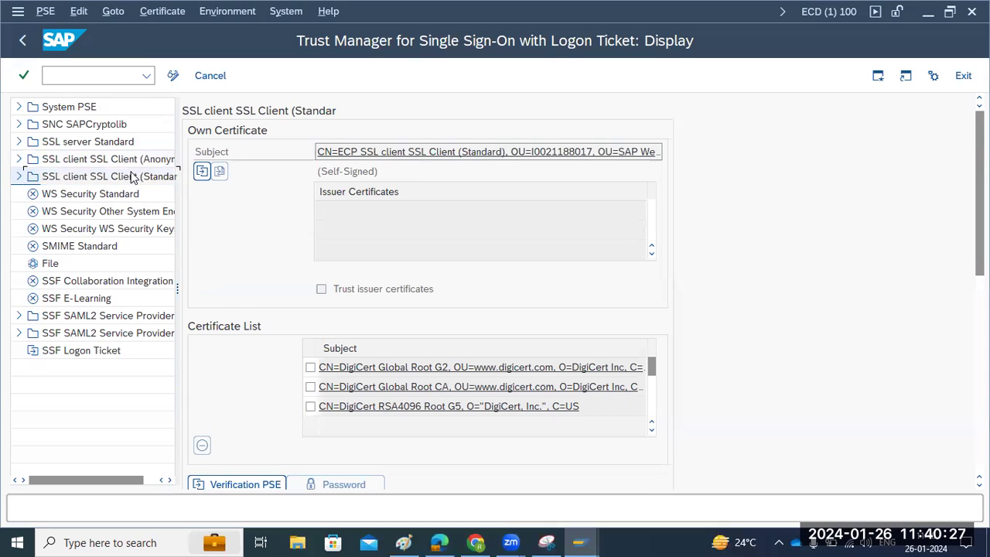
pyautogui.click(131, 159)
pyautogui.click(135, 177)
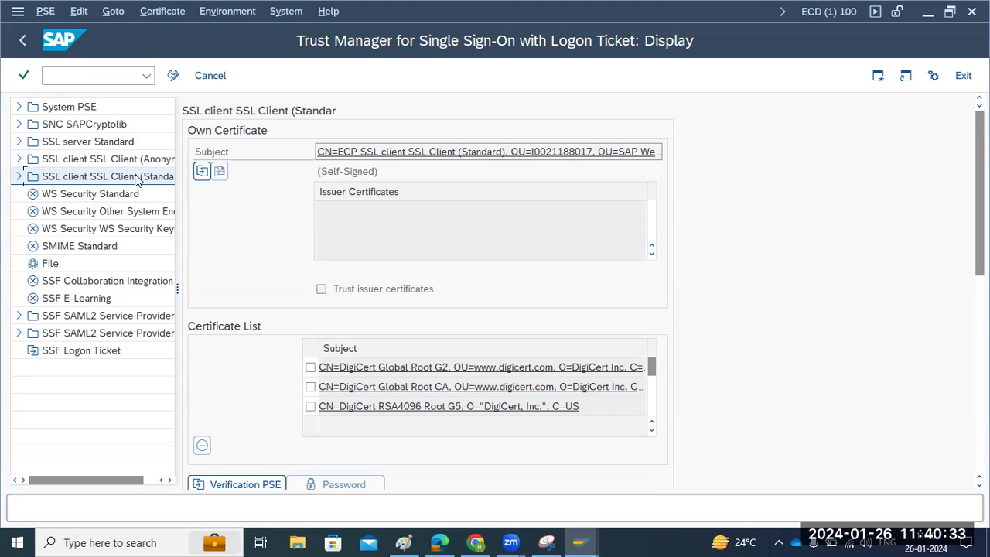
pyautogui.click(134, 165)
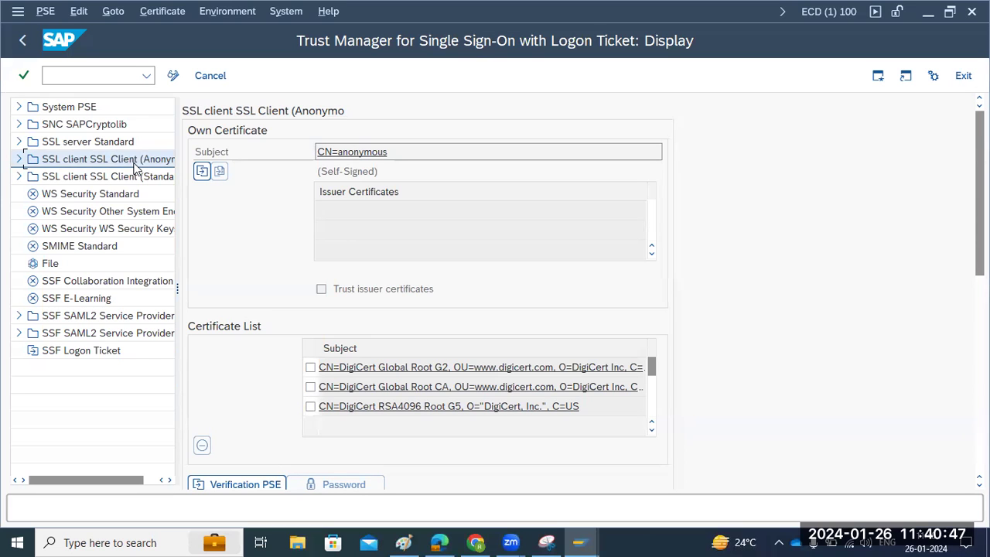
# - Switch to Paint, add a small mark below each stroke on the left, and link the top mark to the rectangle with a line about 823 × 87 px
pyautogui.click(402, 541)
pyautogui.moveTo(102, 165); pyautogui.dragTo(116, 165)
pyautogui.moveTo(89, 254); pyautogui.dragTo(101, 256)
pyautogui.click(83, 398)
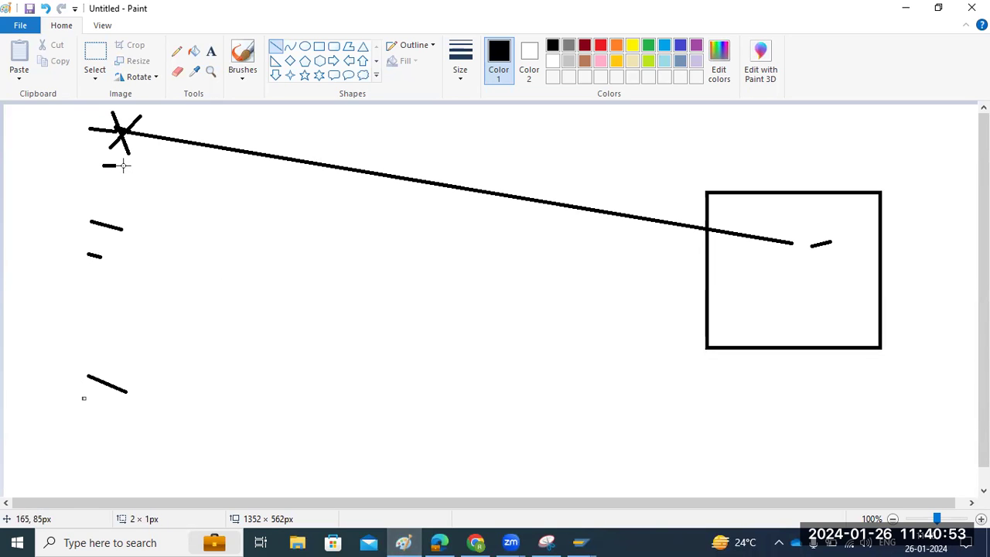
pyautogui.moveTo(122, 164); pyautogui.dragTo(718, 229)
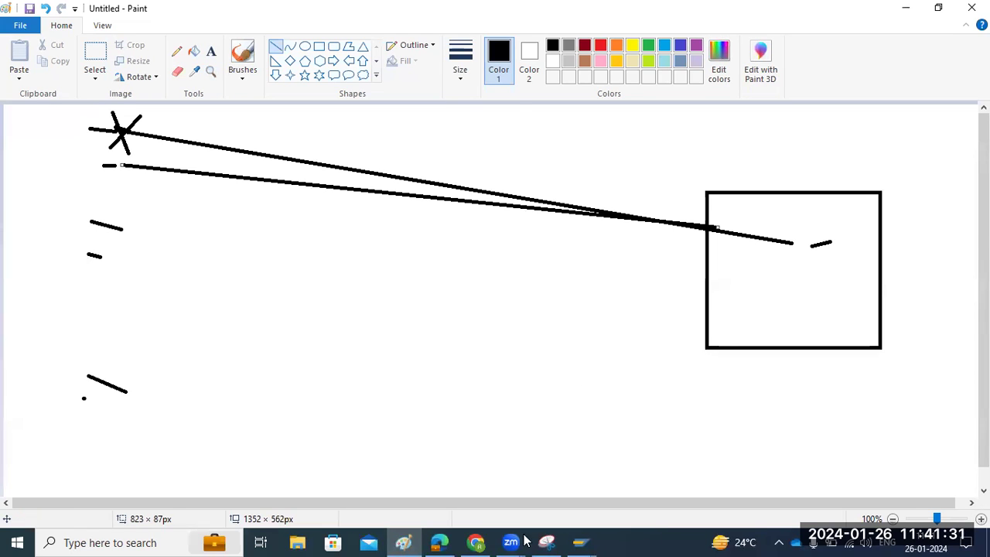
# - Switch to the SAP Trust Manager, show the SSL server Standard PSE, and highlight *.mydomain.com in its own certificate's subject
pyautogui.moveTo(579, 541)
pyautogui.click(610, 488)
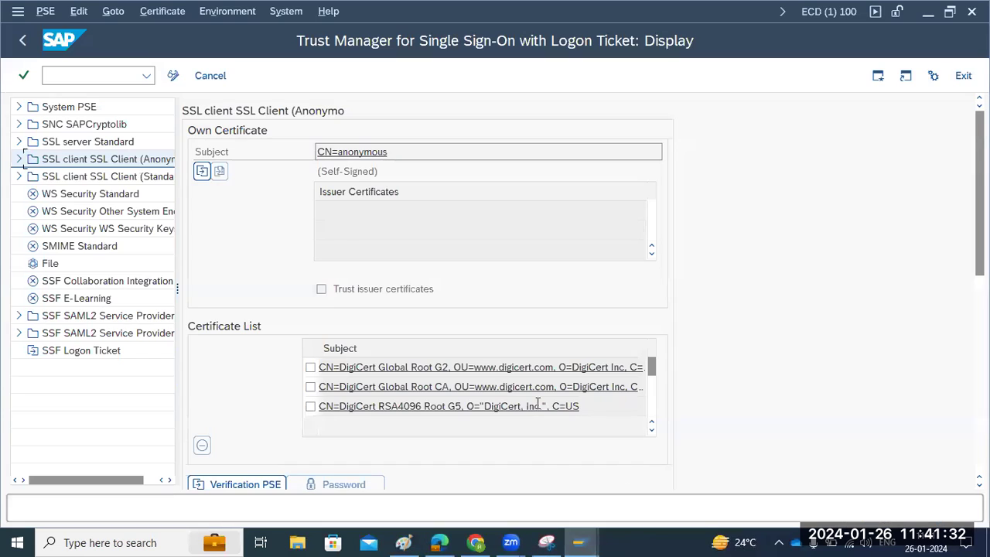
pyautogui.click(80, 143)
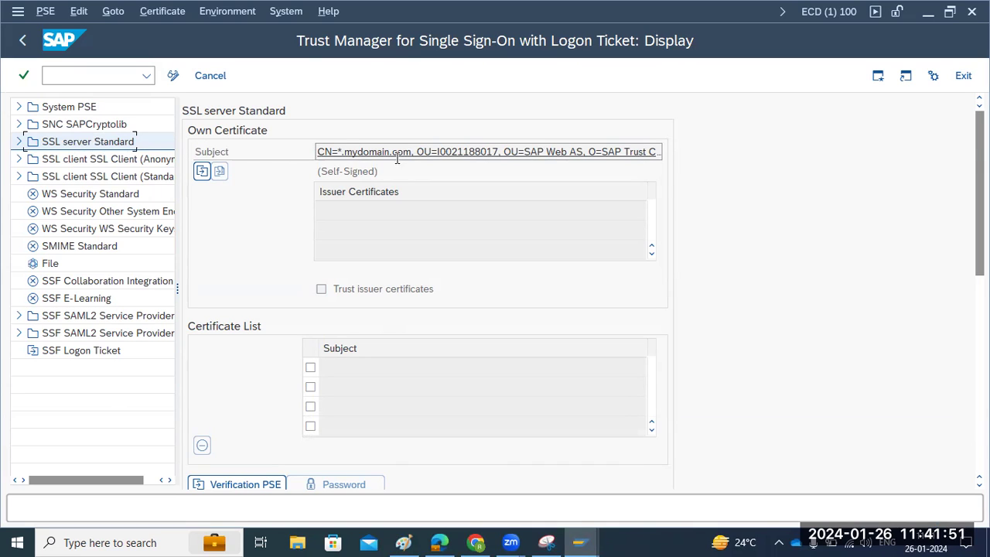
pyautogui.moveTo(338, 150); pyautogui.dragTo(412, 152)
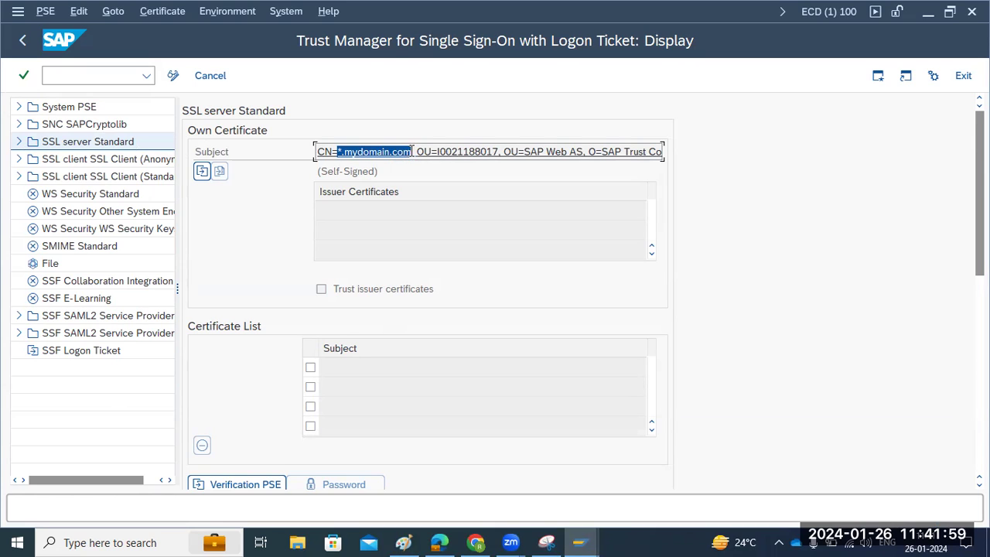
pyautogui.moveTo(332, 151); pyautogui.dragTo(317, 151)
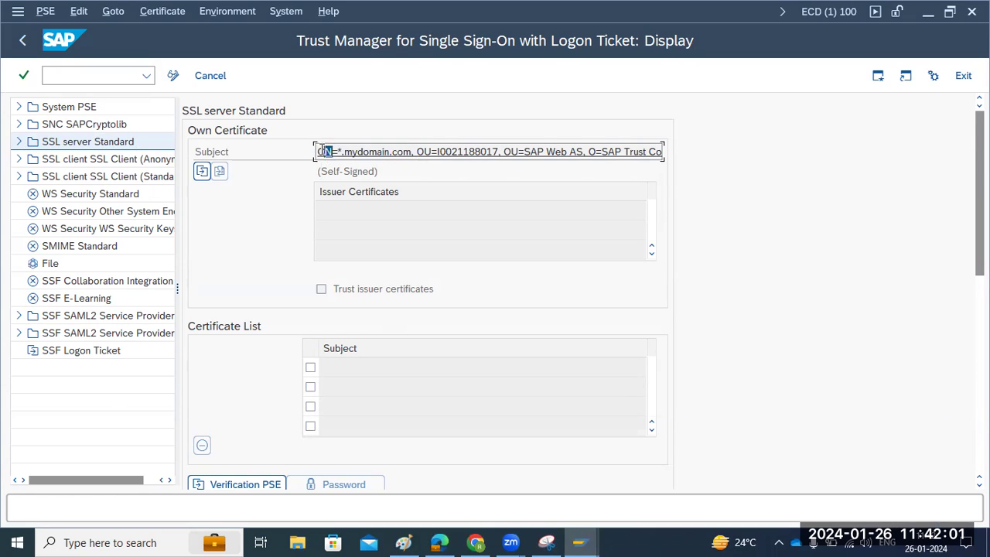
pyautogui.click(339, 147)
pyautogui.moveTo(339, 149); pyautogui.dragTo(411, 153)
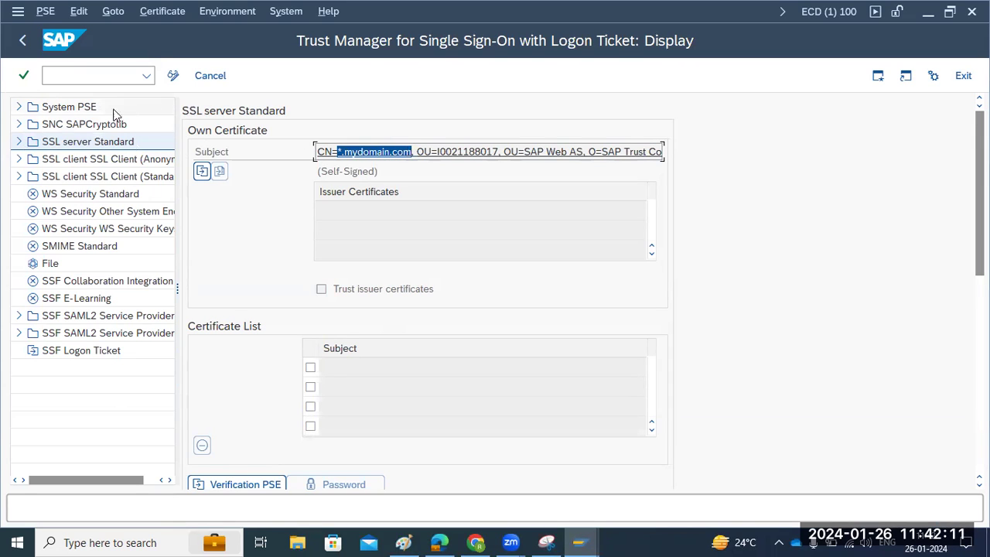
# - Review the anonymous and standard SSL client PSEs, and return to the SSL server Standard PSE
pyautogui.click(75, 160)
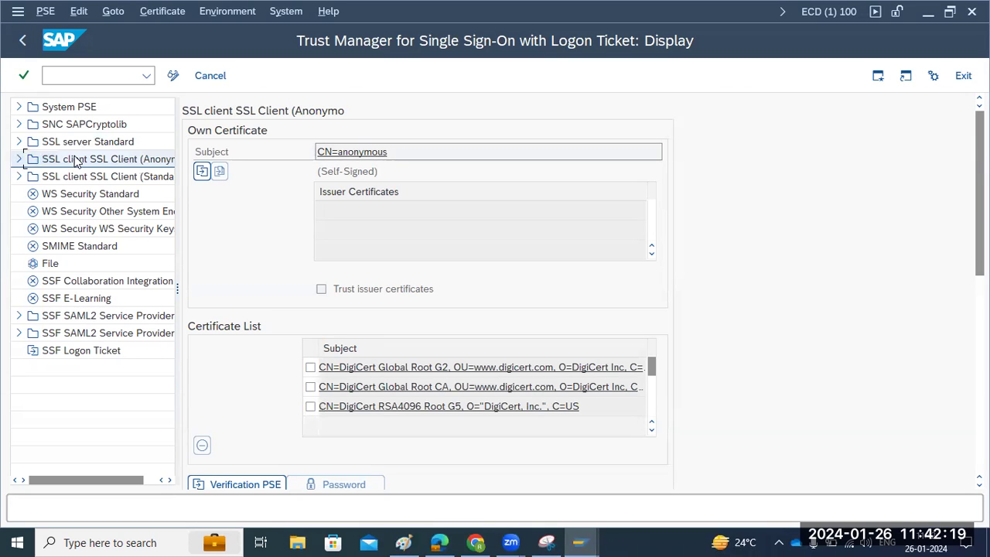
pyautogui.click(82, 176)
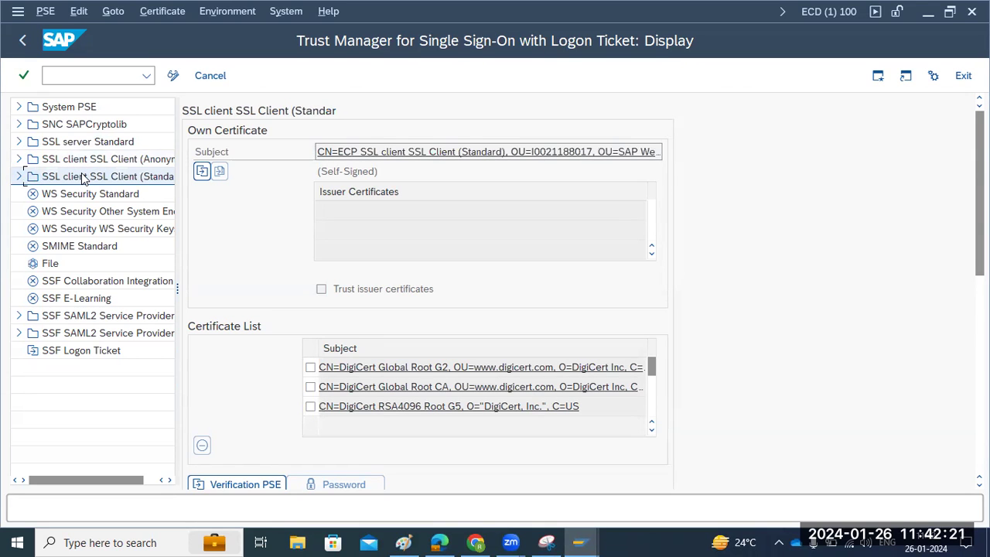
pyautogui.click(73, 159)
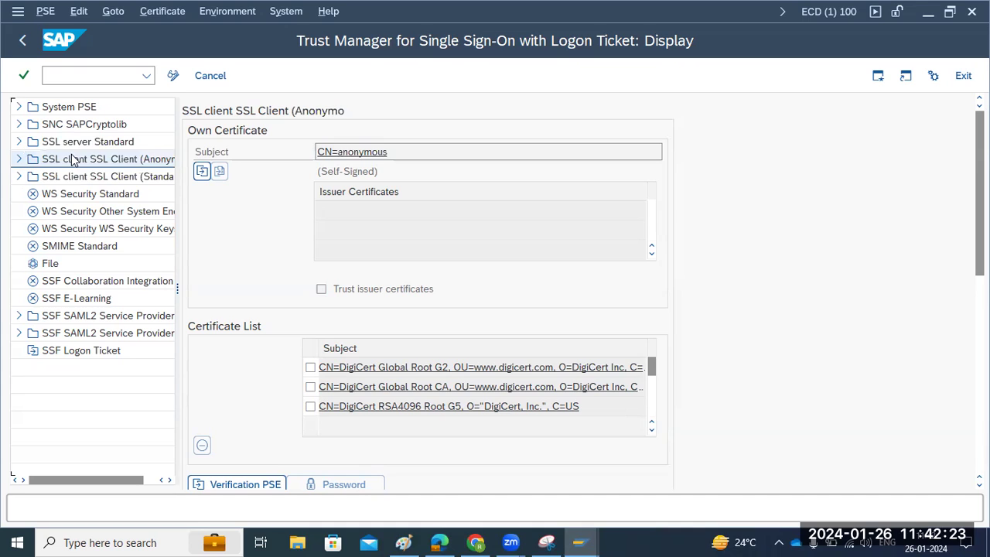
pyautogui.click(63, 141)
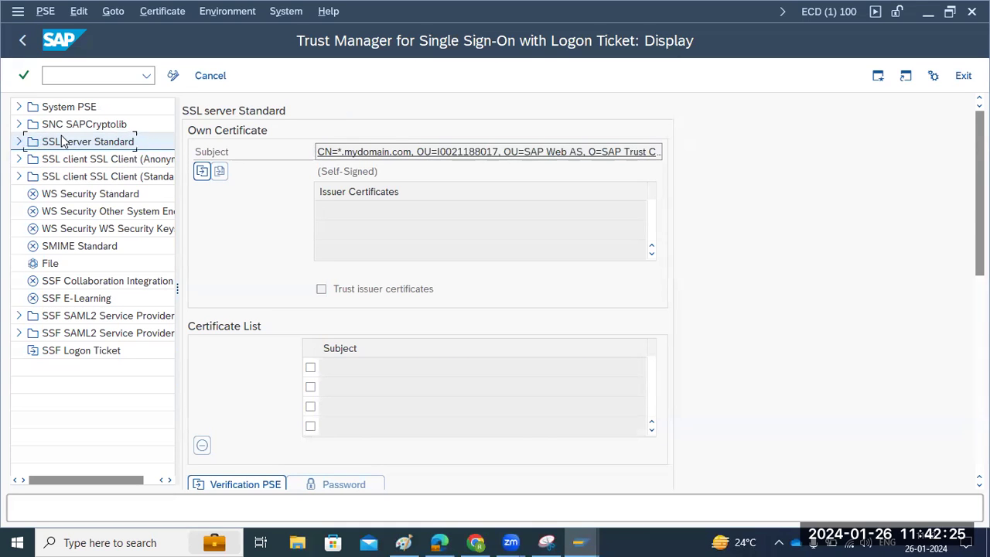